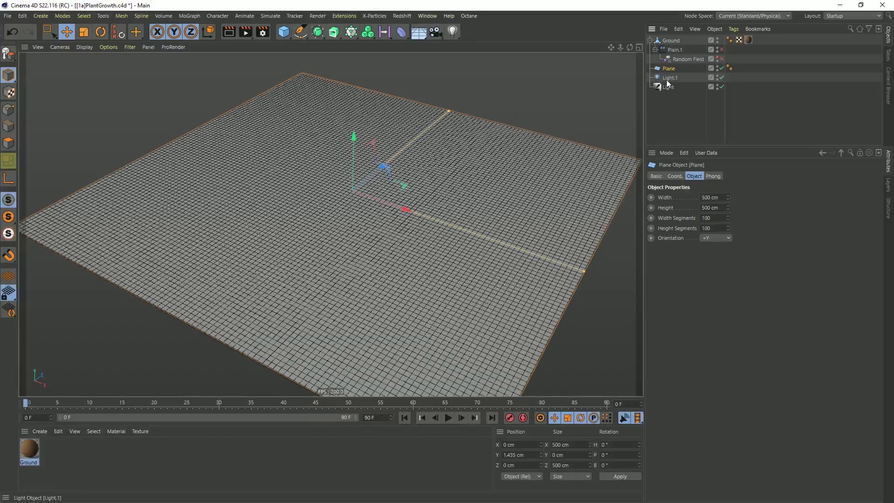
Add a default cube to the scene and turn on Ambient Illumination for Light.1.
click(283, 31)
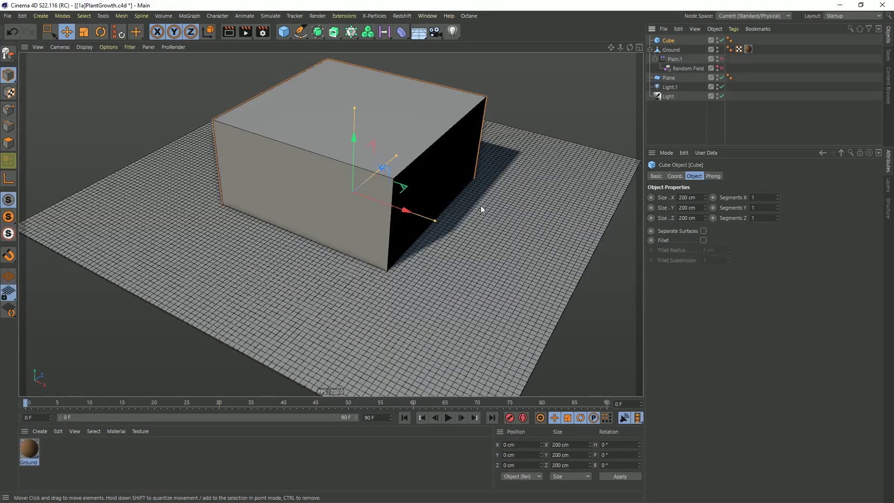
click(670, 87)
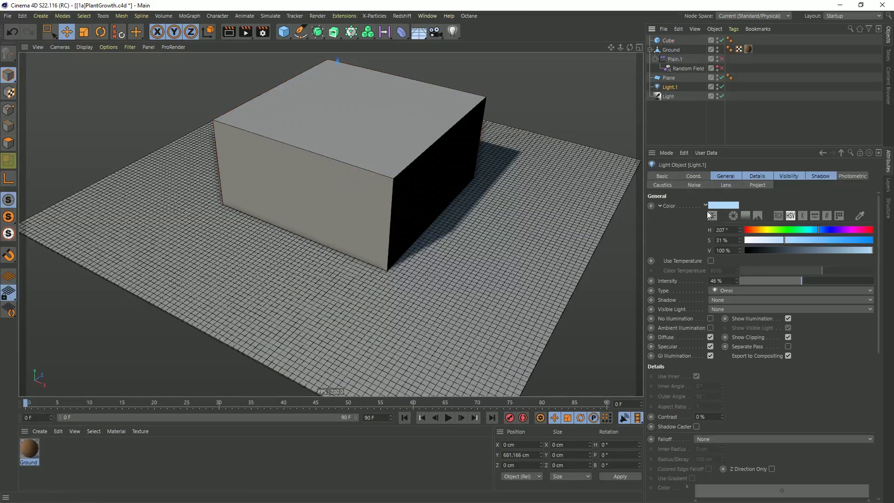
click(710, 328)
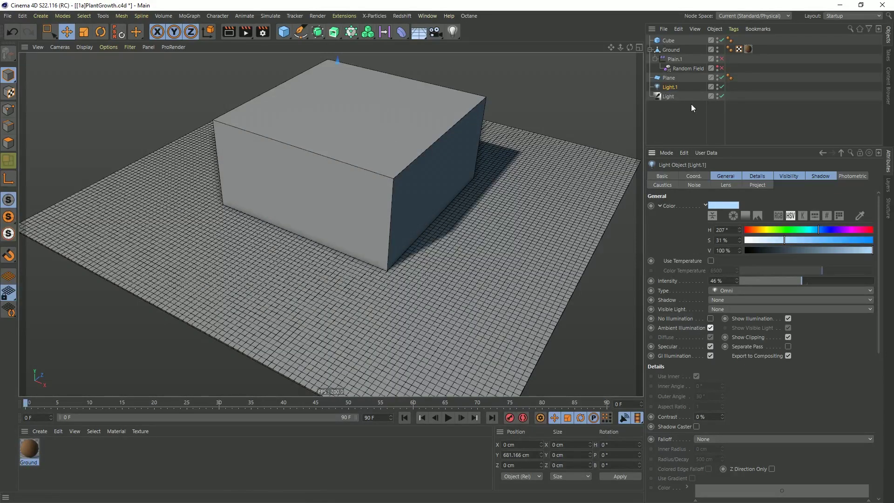
click(506, 209)
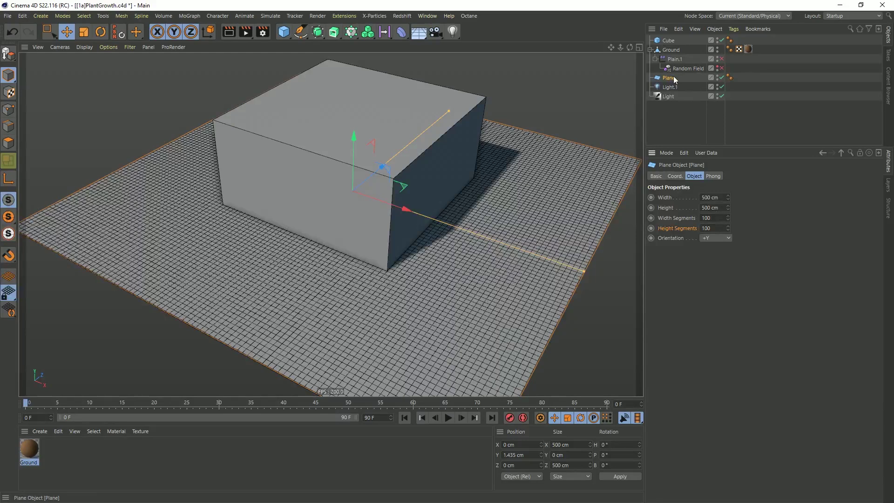
Disable the Plane object and enable the Plain.1 effector under Ground after checking its point deformation setting.
click(721, 77)
click(672, 51)
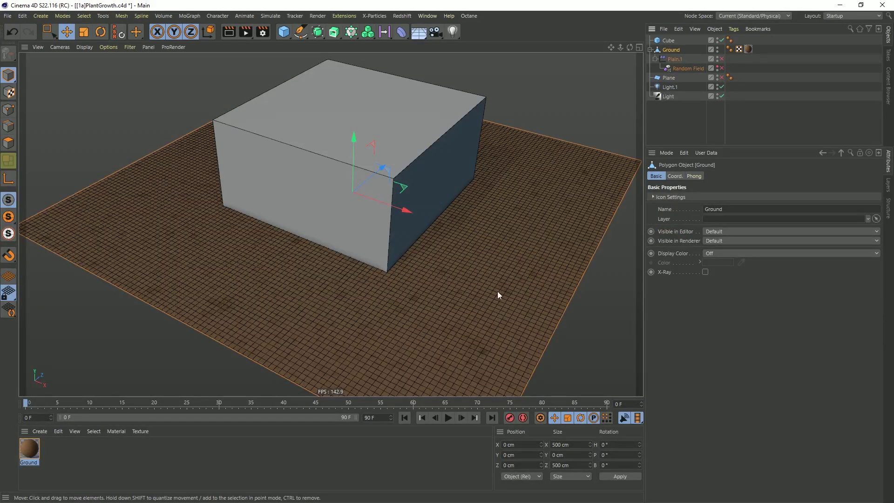
click(674, 61)
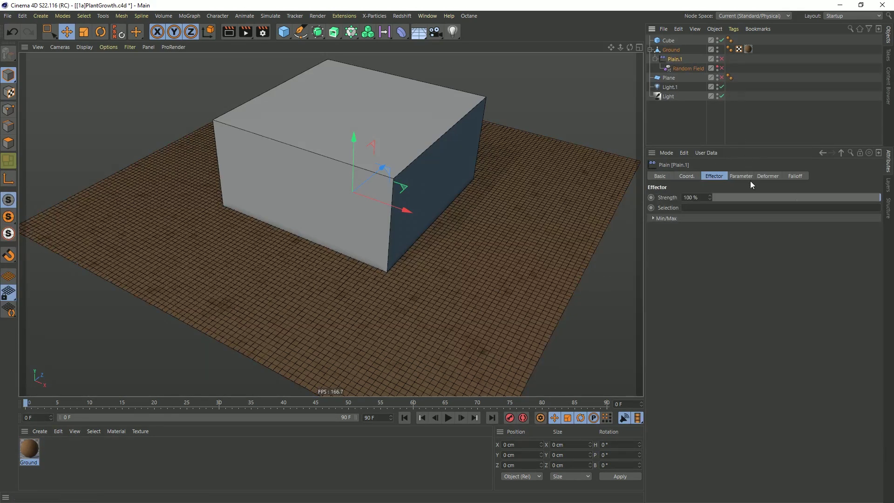
click(766, 176)
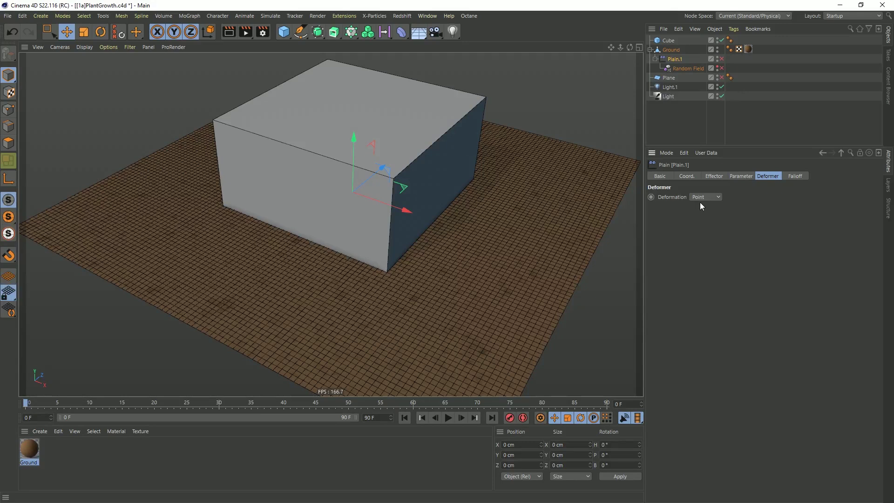
click(722, 59)
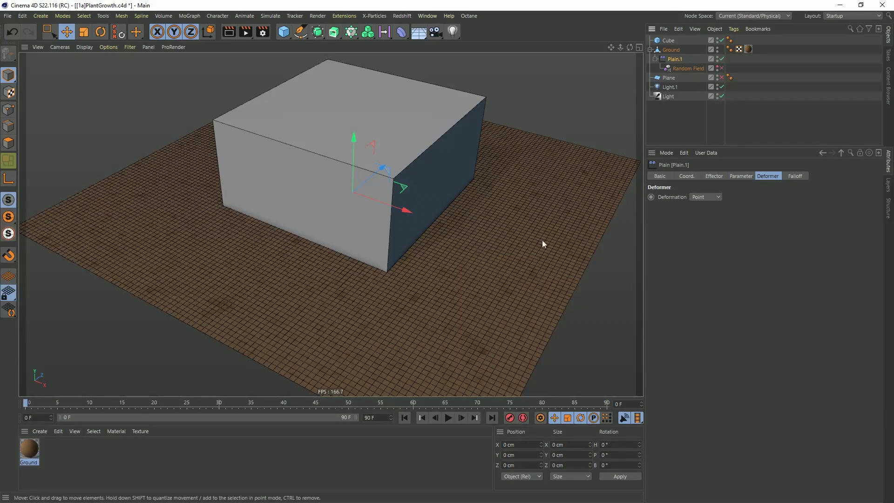
Review the Plain.1 effector's parameters and enable the Random Field beneath it to displace the ground.
click(715, 178)
click(740, 176)
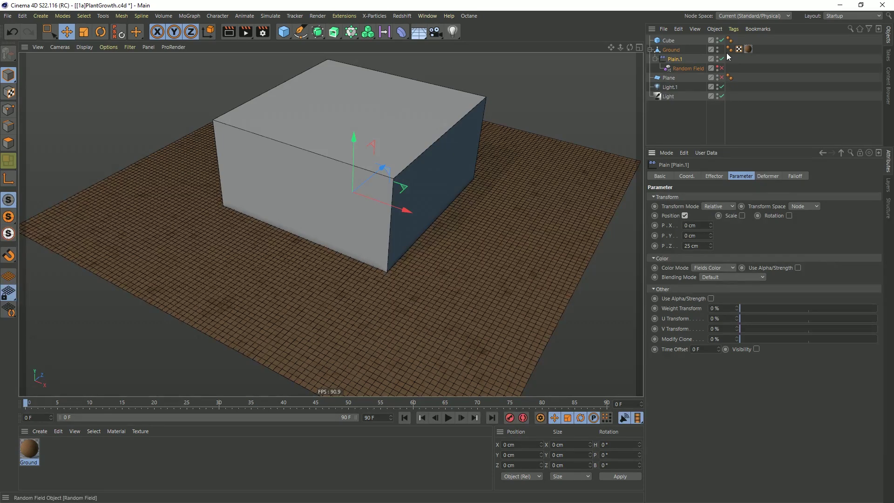
click(684, 68)
click(720, 68)
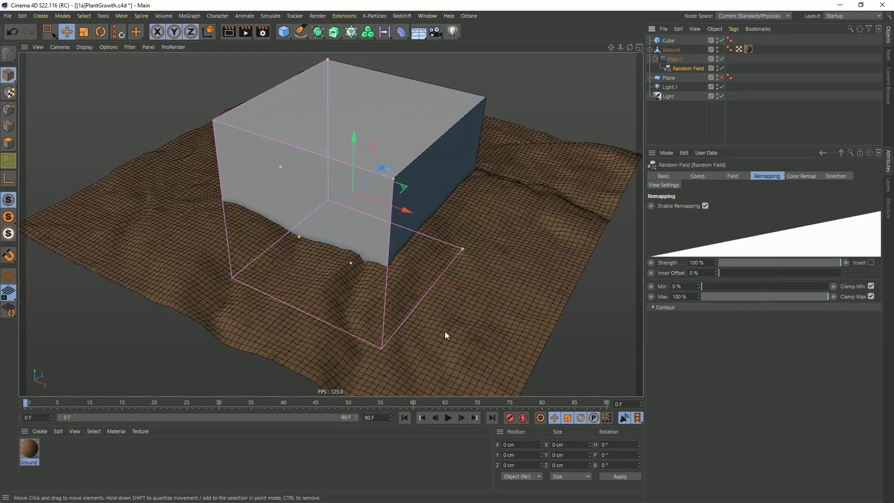
Delete the cube from the scene.
click(750, 112)
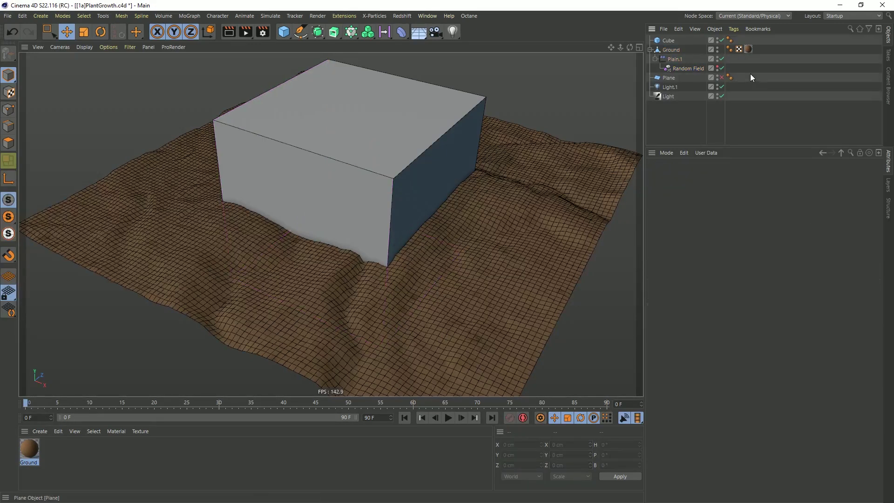
click(672, 41)
key(Delete)
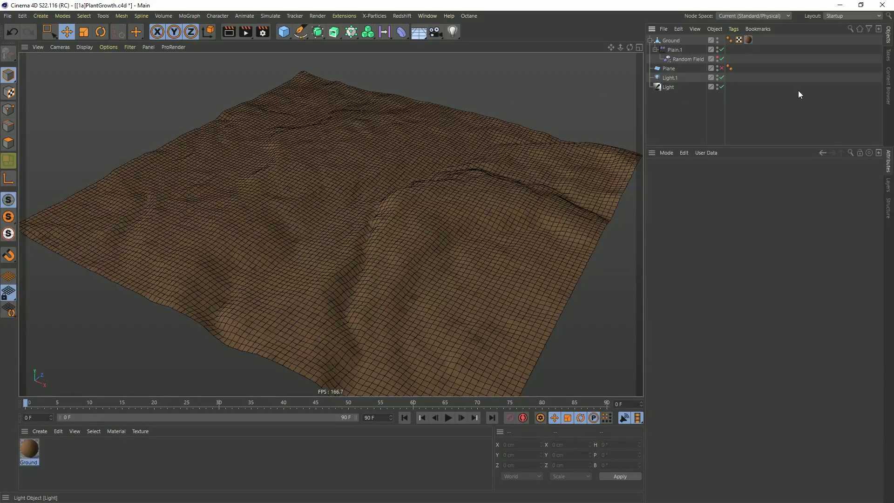
Open the Content Browser, give it more height and collapse the Plants preset folder.
click(889, 84)
drag(797, 152, 798, 394)
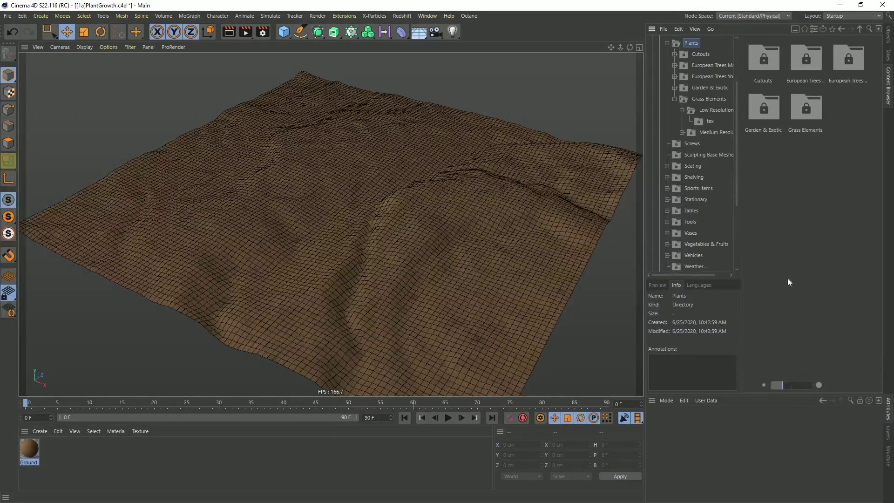
click(676, 99)
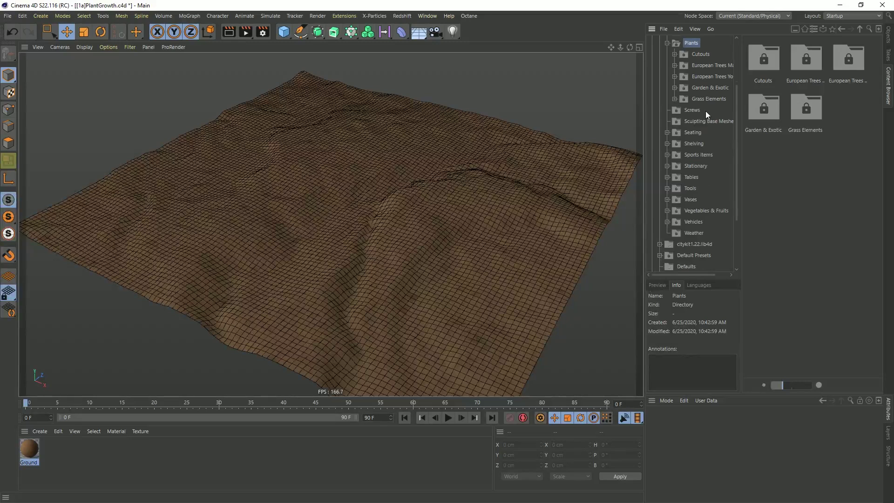
scroll(700, 106, up, 2)
click(666, 99)
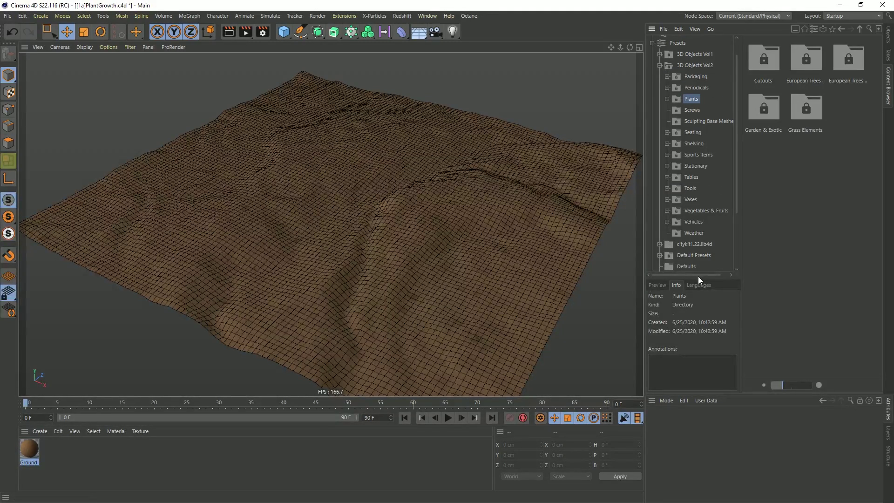
Enlarge the preset folder tree and widen the whole Content Browser area.
drag(696, 278, 697, 303)
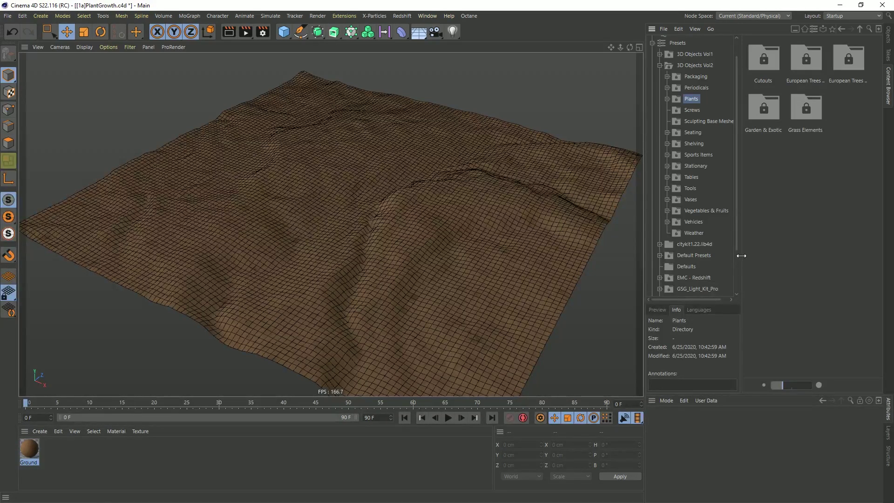
drag(740, 254, 756, 255)
drag(644, 245, 593, 247)
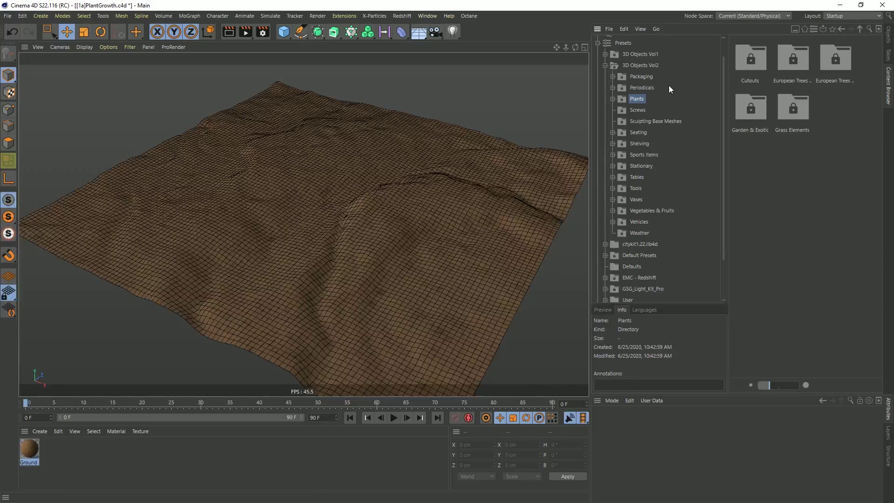
Open the Low Resolution folder of Grass Elements within the Plants presets of 3D Objects Vol2.
click(610, 66)
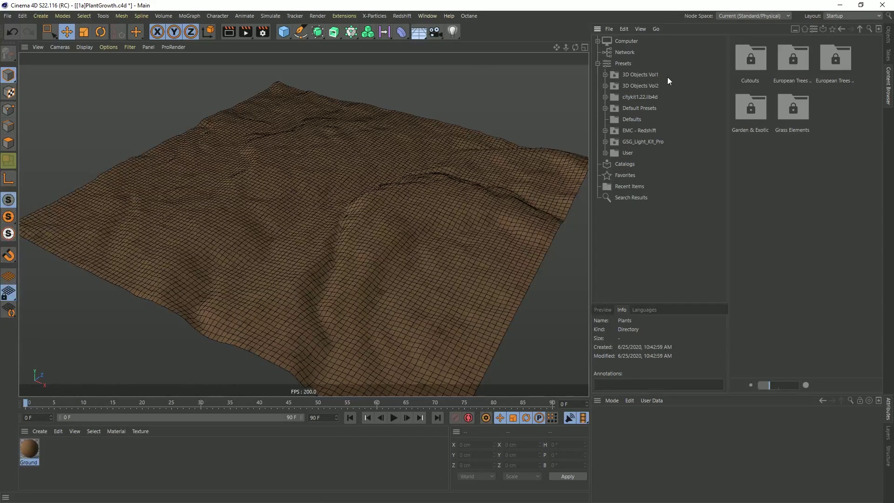
click(604, 85)
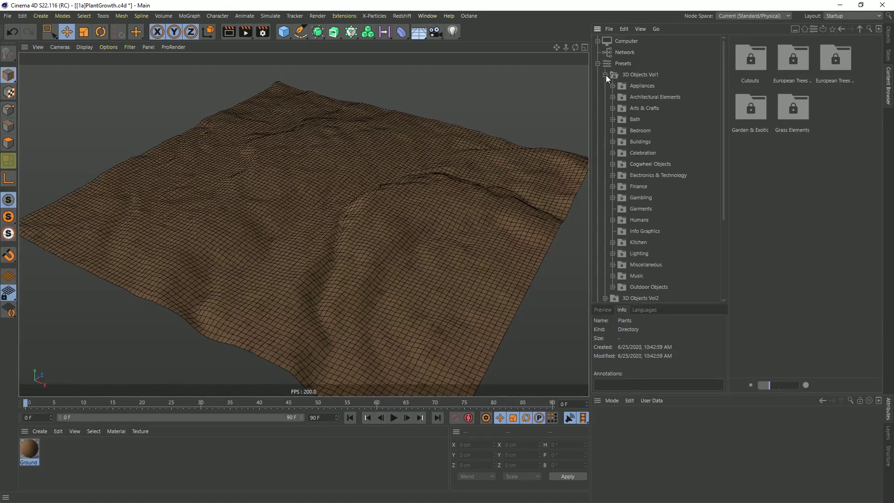
click(603, 86)
click(604, 85)
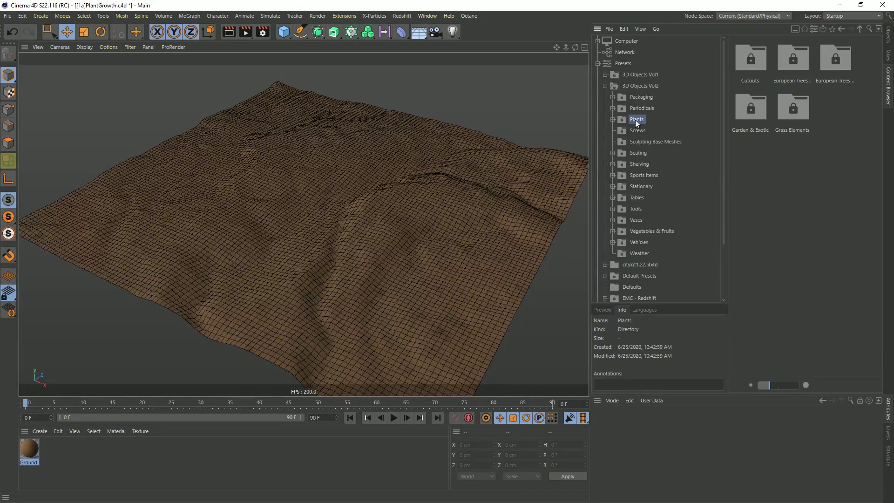
click(613, 120)
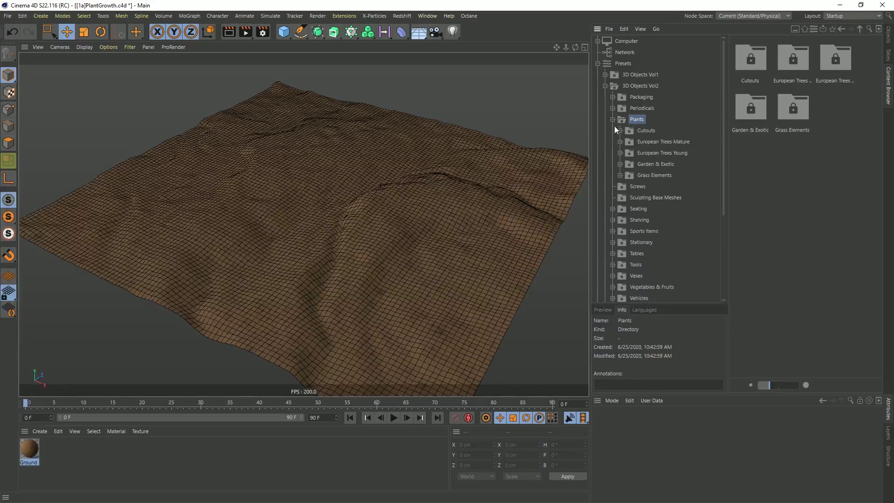
click(642, 175)
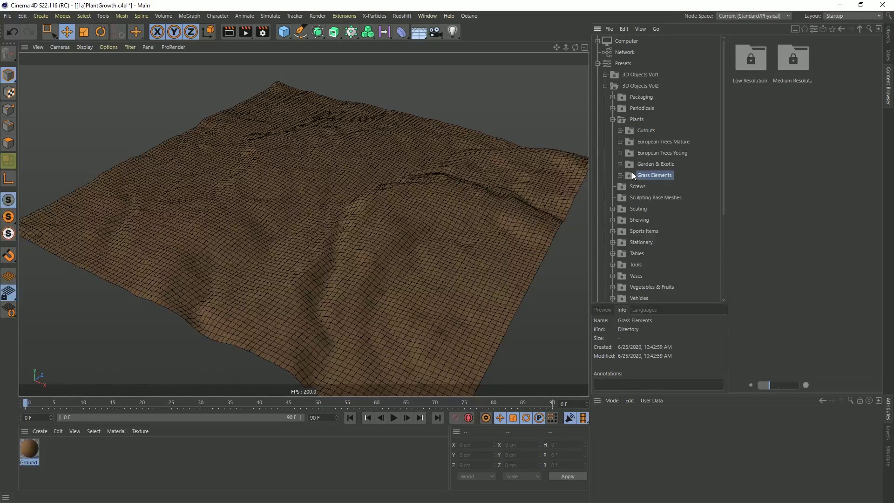
click(620, 176)
double_click(645, 186)
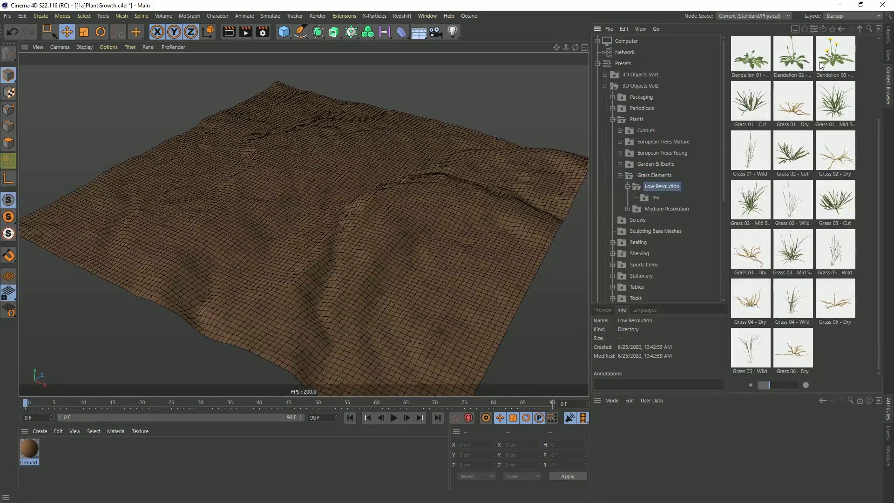
Place all Cut, Mid Size and Wild presets from Grass 01 to Grass 05 into the scene, leaving out the Dry ones.
scroll(820, 68, up, 2)
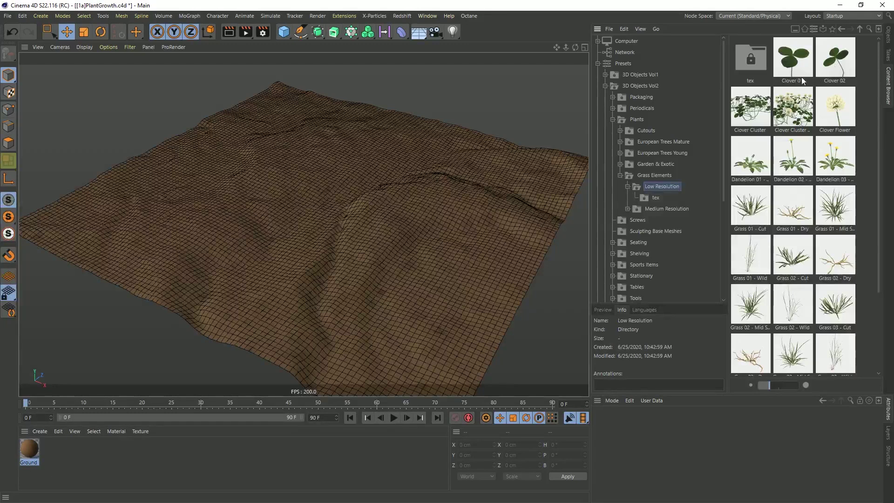
click(755, 206)
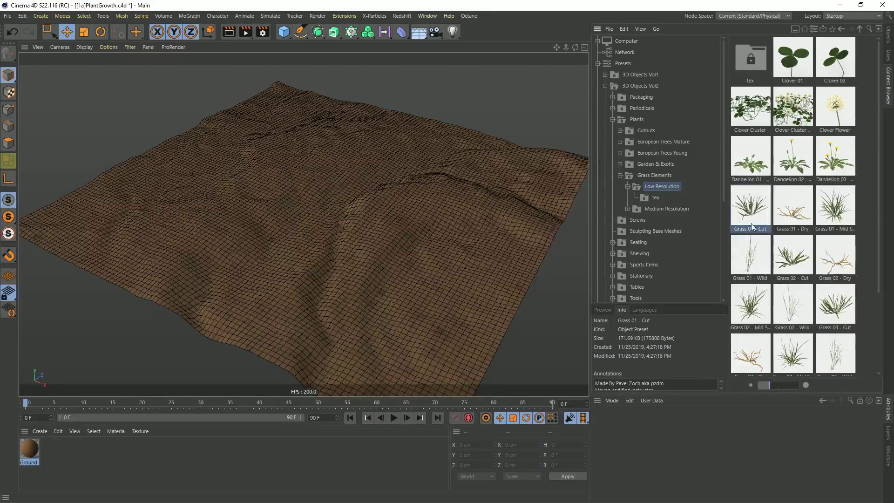
ctrl+click(842, 210)
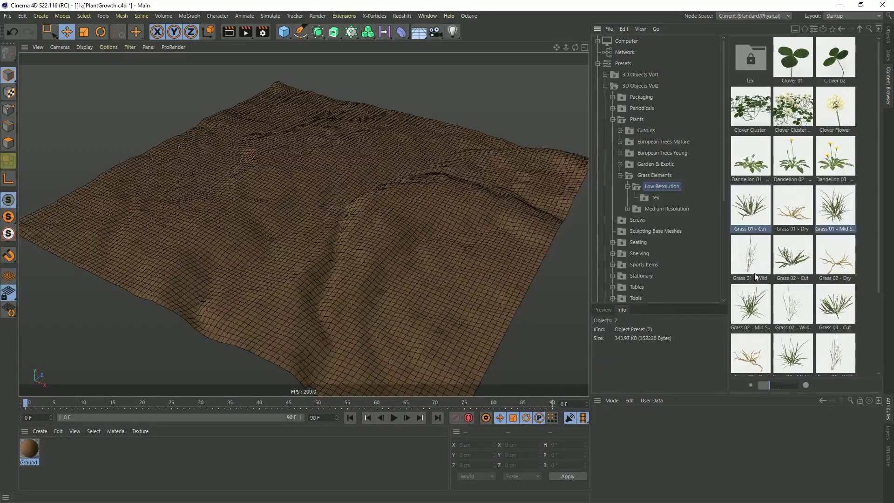
ctrl+click(753, 263)
ctrl+click(805, 273)
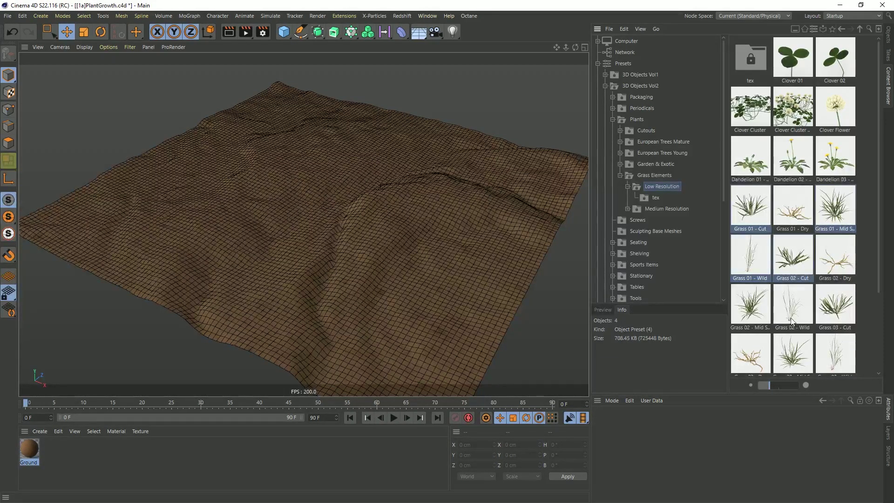
ctrl+click(746, 310)
ctrl+click(809, 313)
ctrl+click(814, 315)
scroll(807, 312, down, 1)
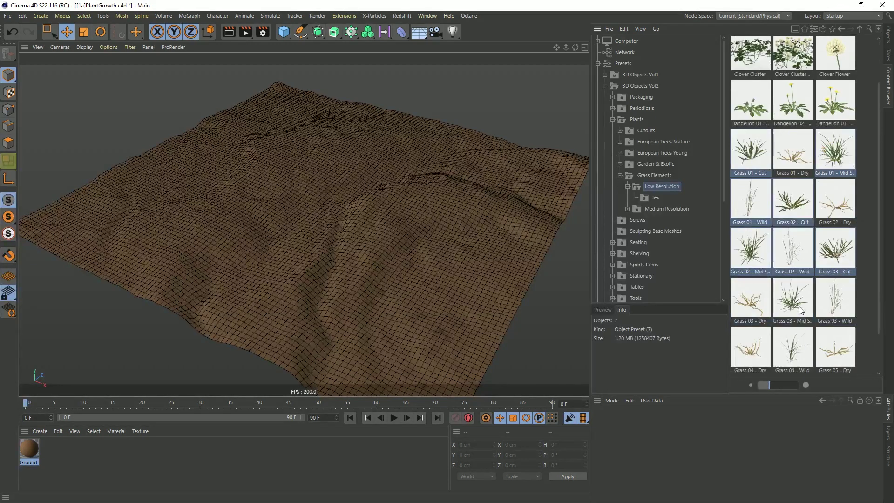
ctrl+click(800, 301)
ctrl+click(838, 302)
ctrl+click(797, 355)
scroll(797, 355, down, 1)
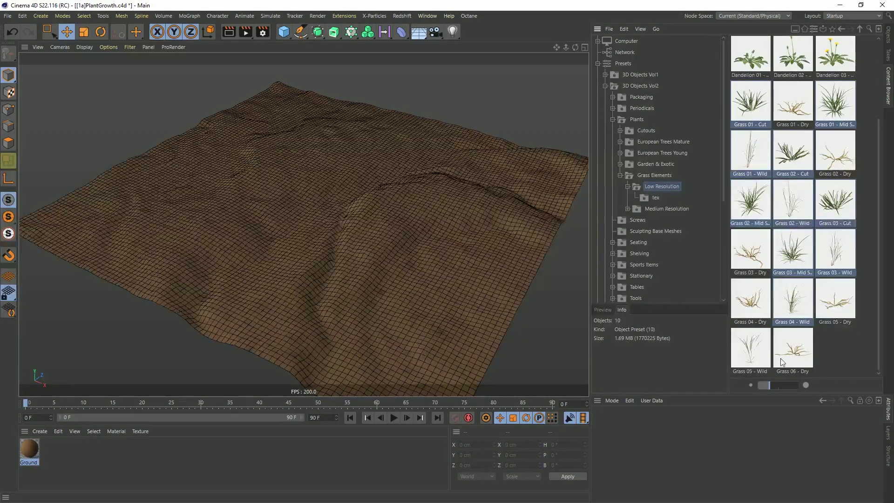
ctrl+click(753, 346)
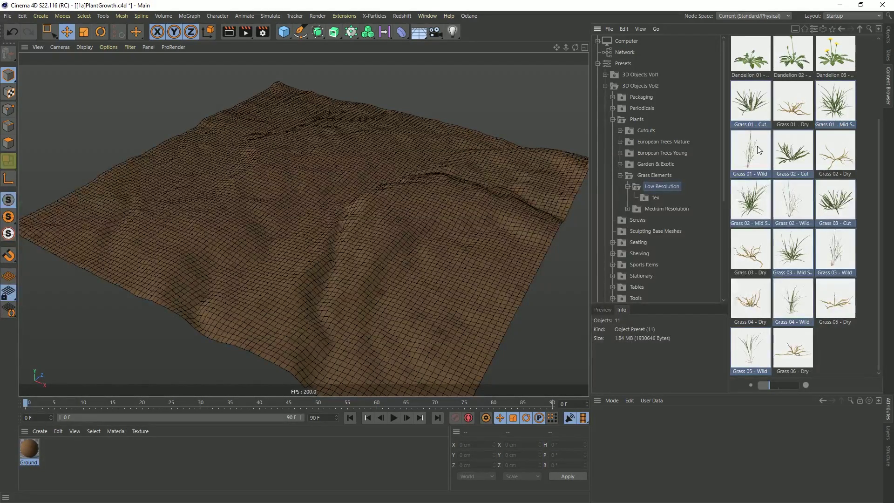
drag(758, 146, 320, 177)
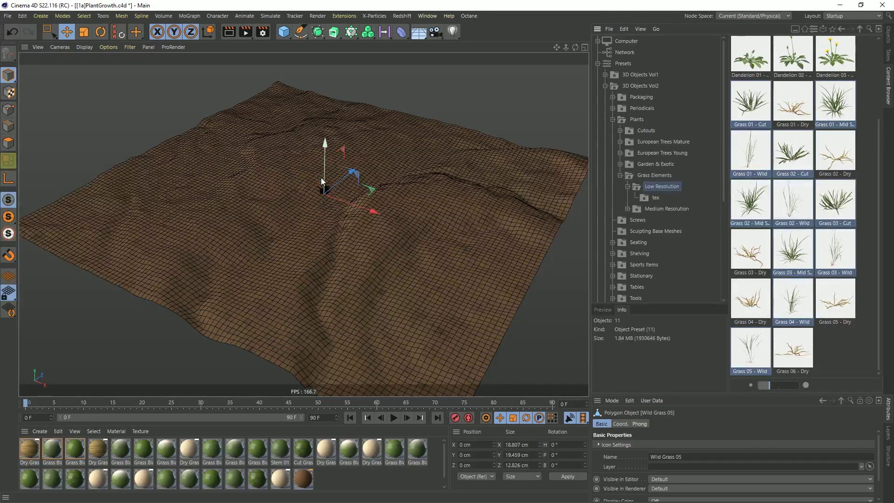
Select all eleven grass objects from Wild Grass 05 to Cut Grass 01 and view them up close on the ground.
click(888, 37)
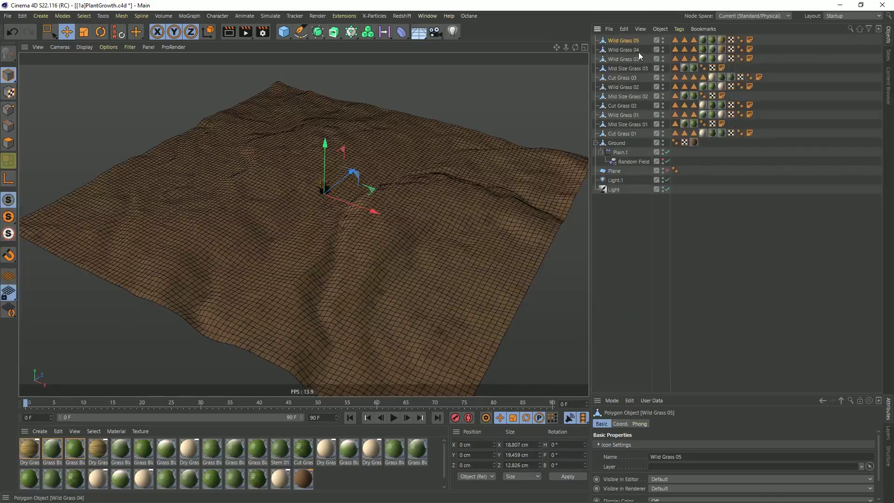
shift+click(618, 133)
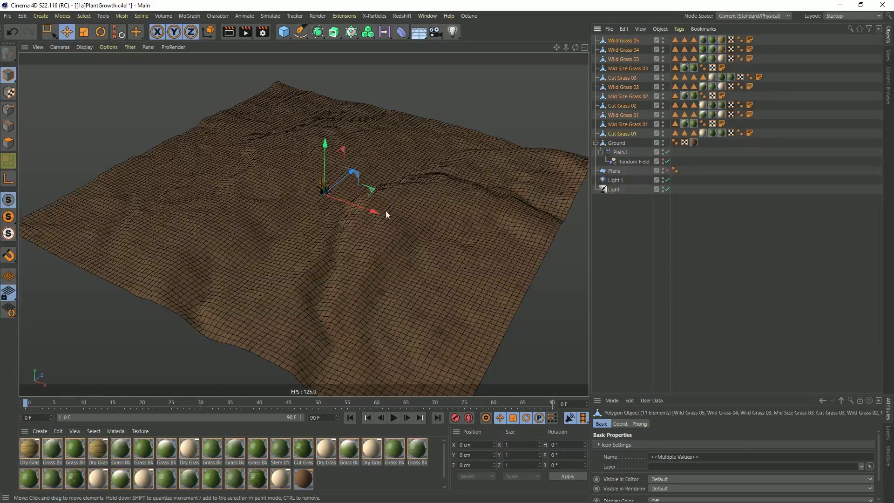
mouse_move(320, 192)
alt+right_down()
mouse_move(401, 177)
mouse_move(521, 172)
alt+right_up()
alt+right_drag(369, 197, 410, 202)
mouse_move(374, 218)
alt+mouse_down()
mouse_move(385, 146)
mouse_move(372, 209)
alt+mouse_up()
alt+right_drag(372, 210, 314, 226)
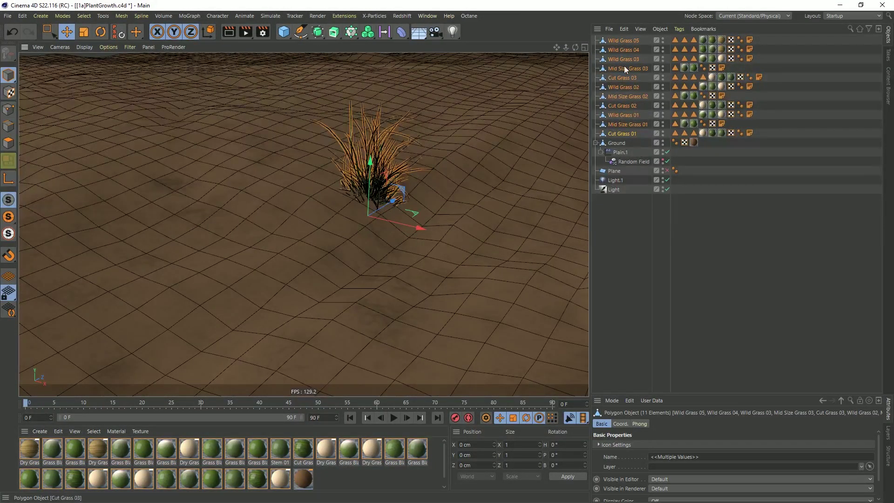
alt+drag(392, 149, 395, 187)
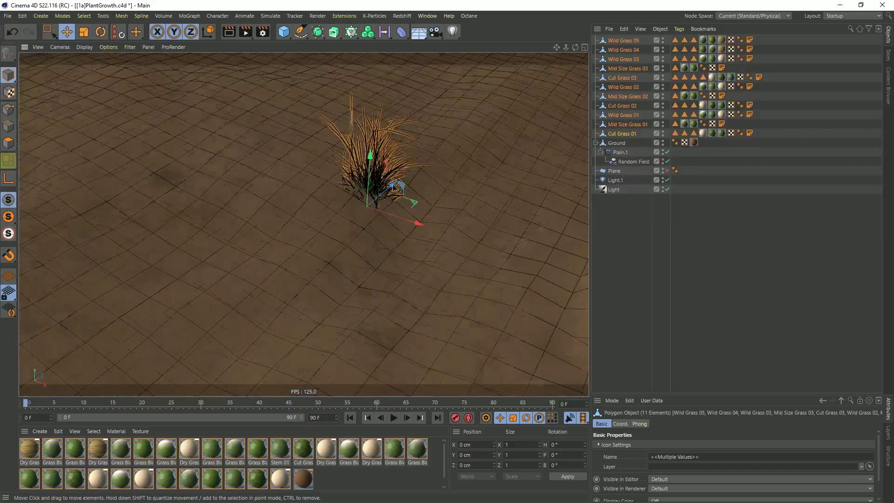
Add a Cloner object to the scene.
alt+right_drag(395, 187, 303, 225)
alt+middle_drag(303, 226, 276, 264)
alt+right_drag(347, 246, 317, 251)
alt+right_drag(371, 222, 344, 242)
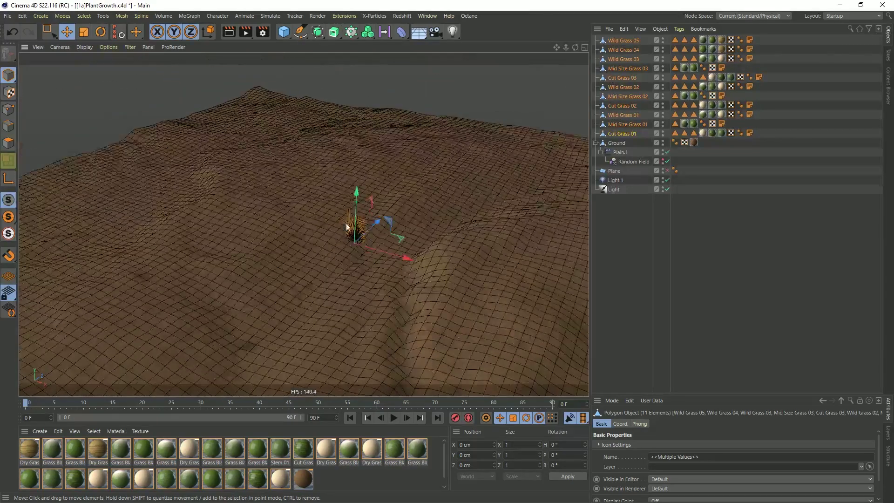
alt+drag(373, 254, 367, 264)
drag(351, 33, 373, 45)
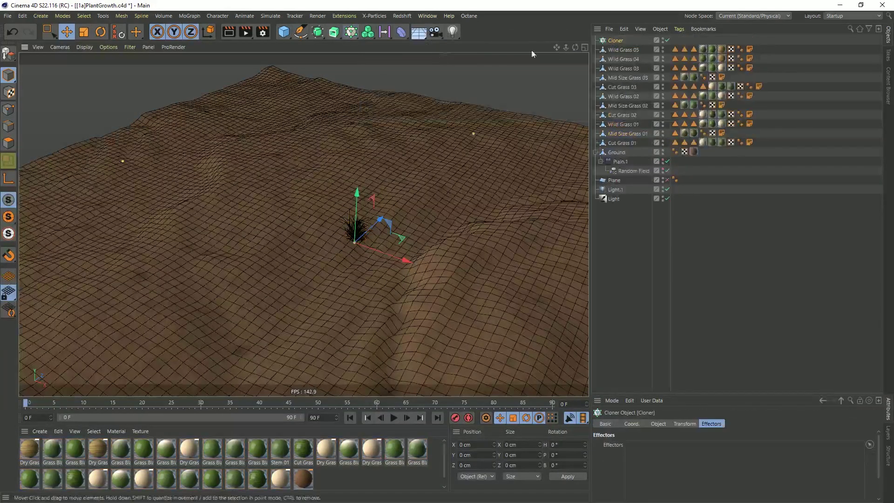
Make all eleven grass objects, from Wild Grass 05 to Cut Grass 01, children of the Cloner.
click(629, 49)
shift+click(624, 144)
drag(619, 50, 620, 41)
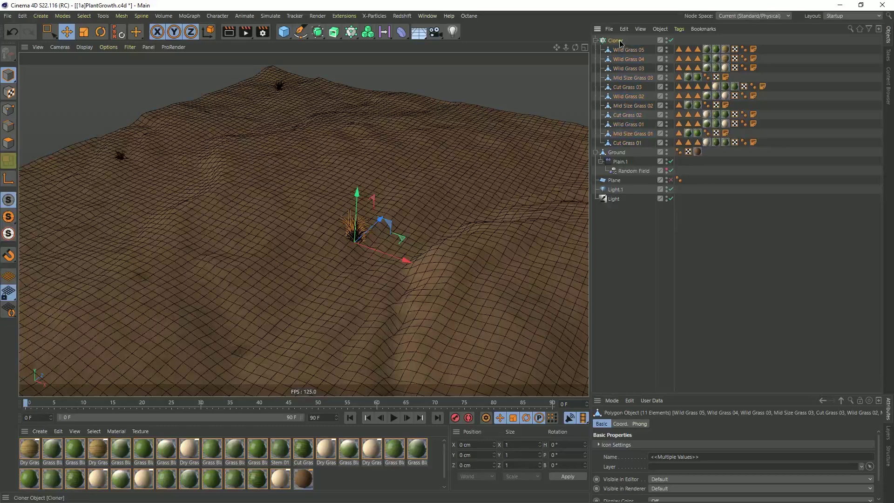
Select the Cloner, enlarge its attributes area in height, and widen the viewport.
click(620, 41)
scroll(379, 250, down, 4)
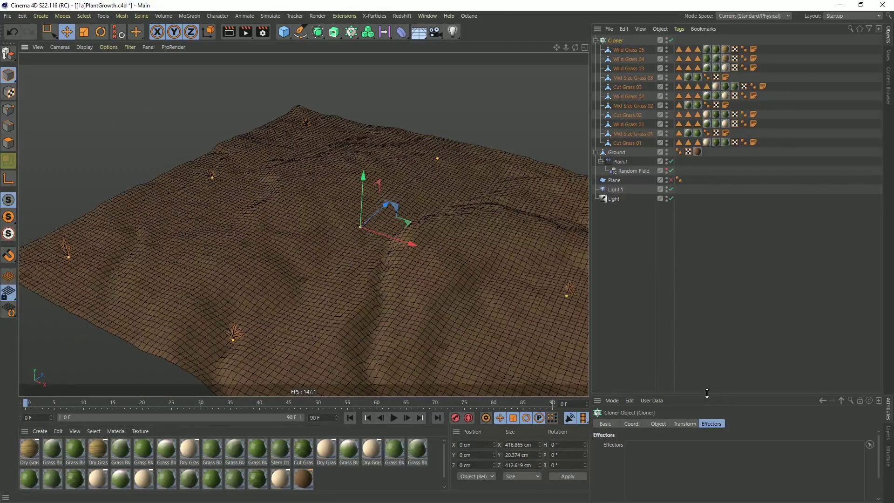
drag(707, 394, 706, 191)
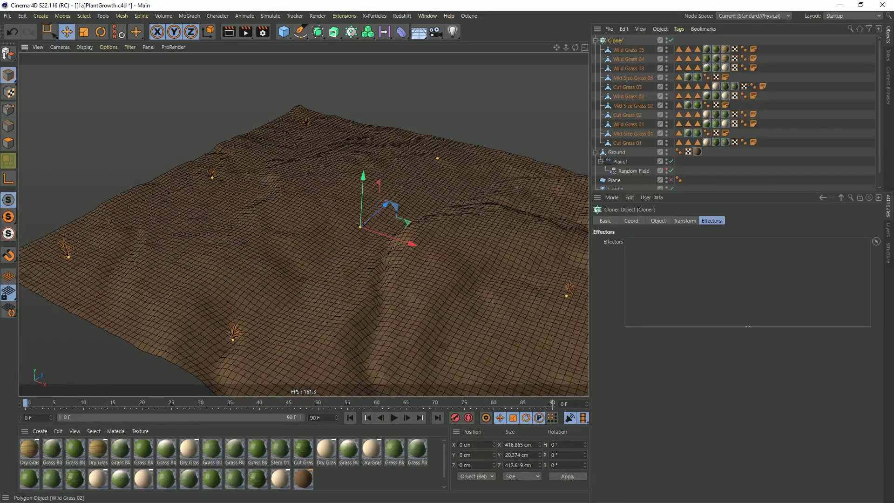
drag(590, 163, 692, 161)
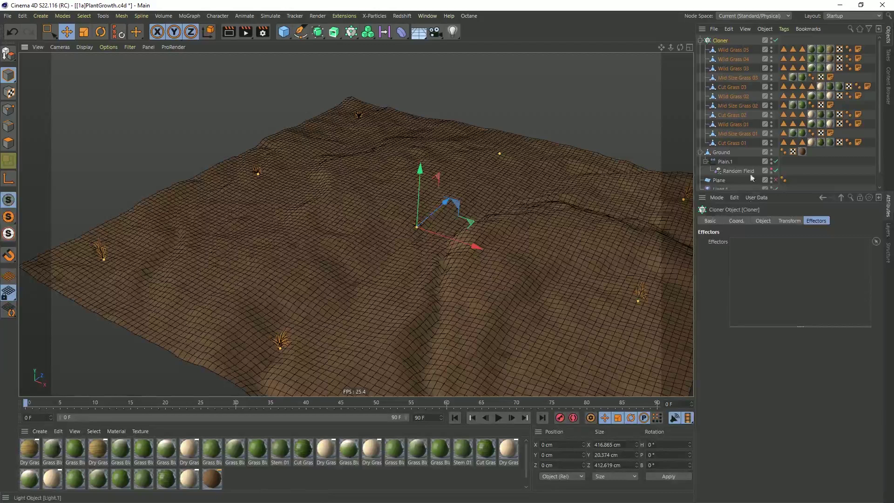
Set the Cloner's mode to Object and assign Ground as the surface that receives the clones.
click(764, 221)
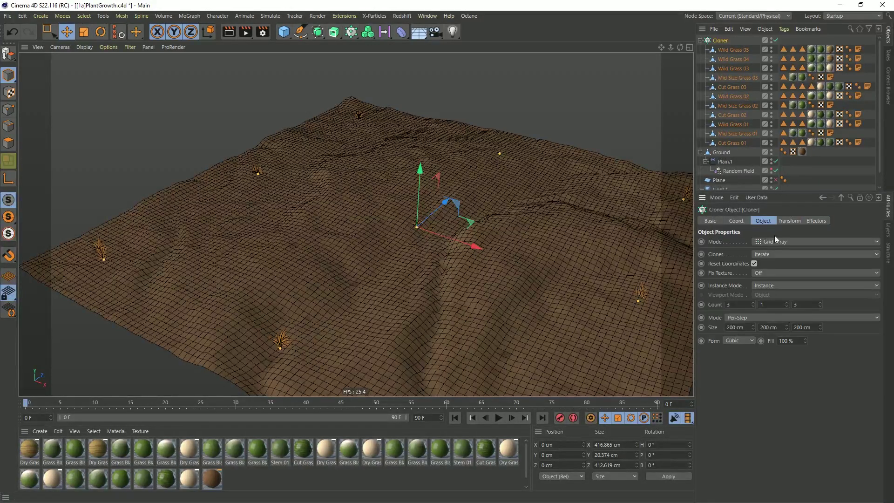
click(784, 242)
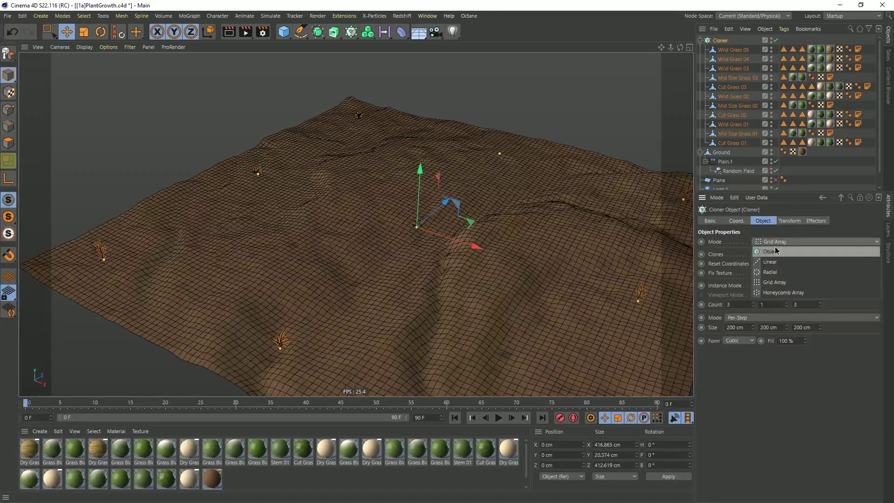
click(773, 252)
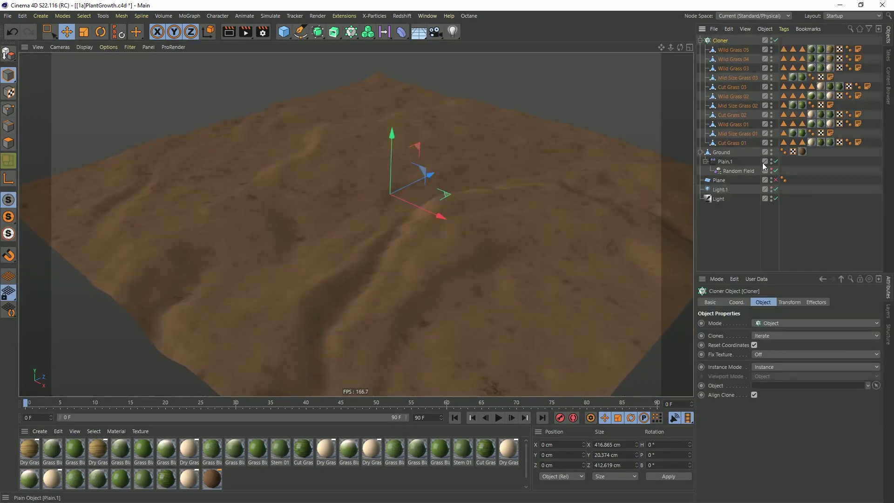
drag(723, 157, 770, 386)
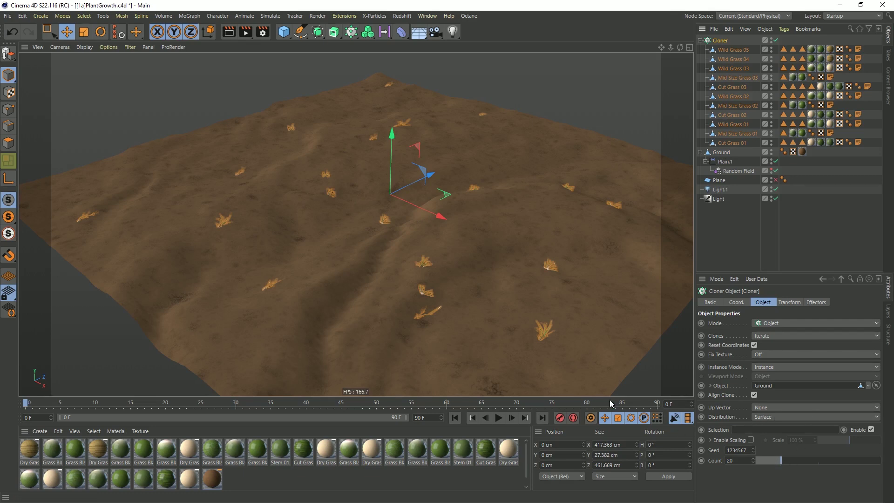
Raise the Cloner's clone count to 10000.
drag(781, 460, 882, 461)
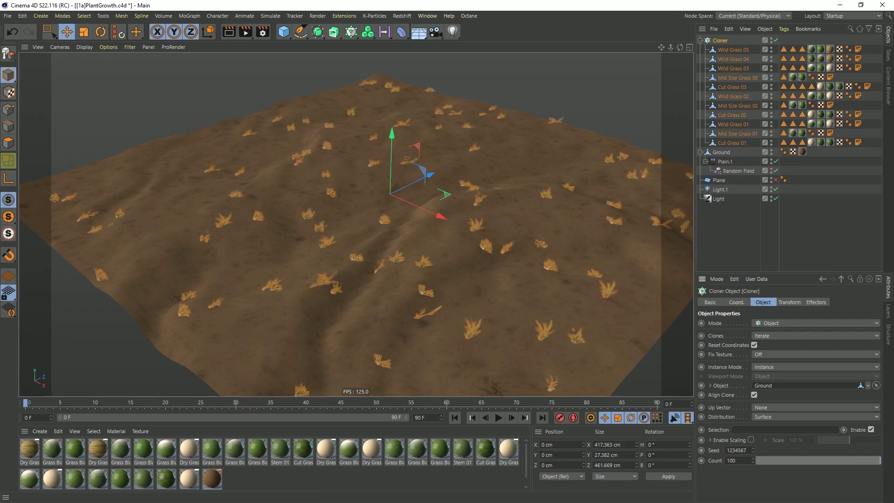
click(747, 460)
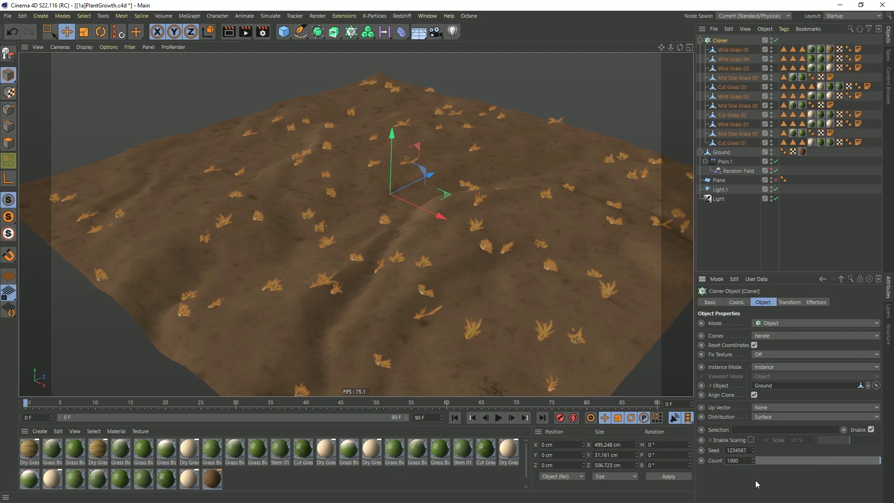
text(0)
key(Return)
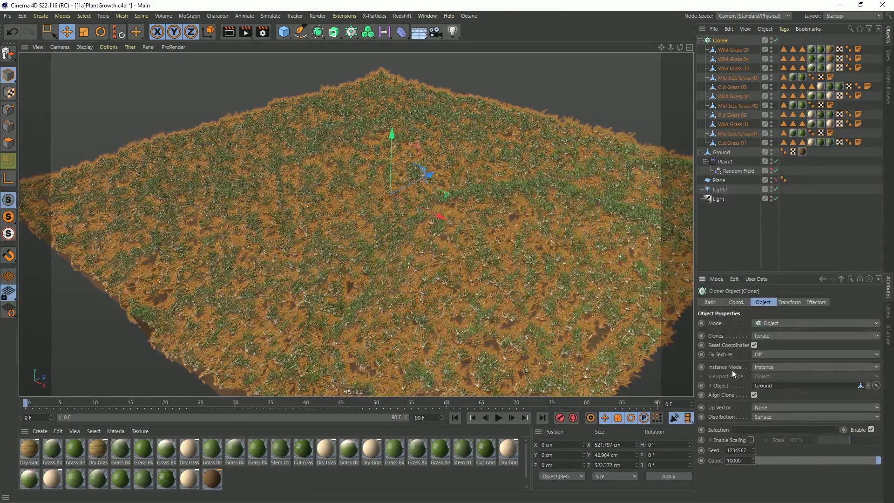
Set the Cloner's Instance Mode to Multi-Instance.
click(764, 366)
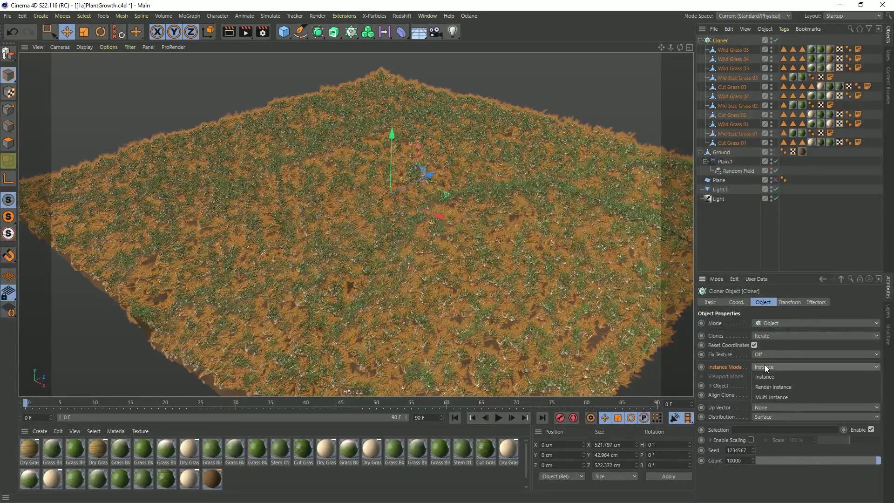
click(770, 399)
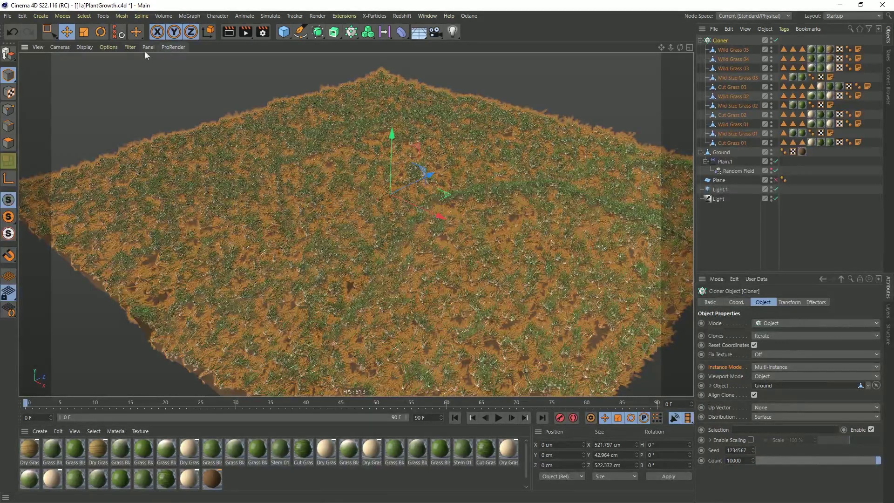
click(109, 47)
mouse_move(80, 48)
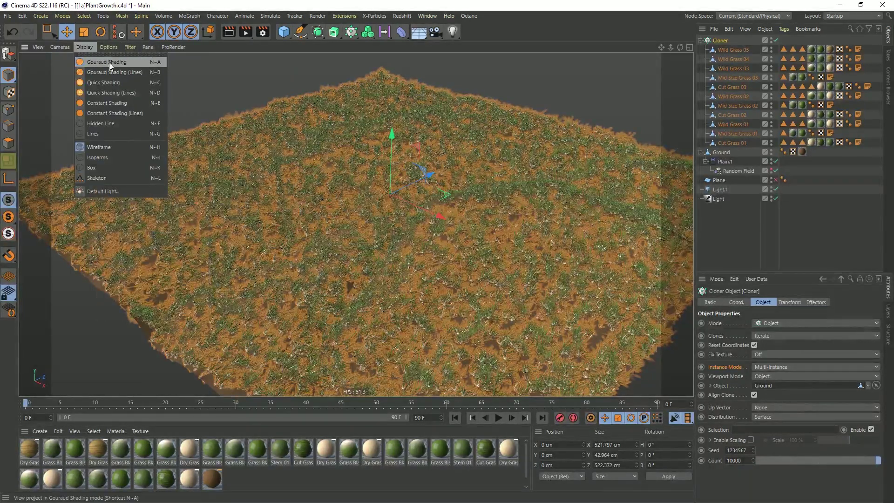
click(827, 184)
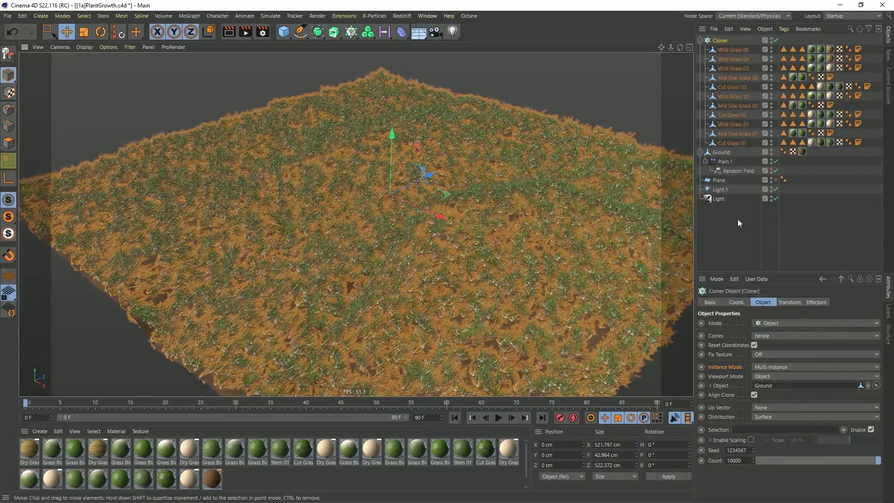
Set the pitch rotation (R.P) in the Cloner's transform settings to -90°.
click(723, 239)
alt+drag(439, 260, 359, 188)
scroll(411, 244, up, 5)
click(721, 39)
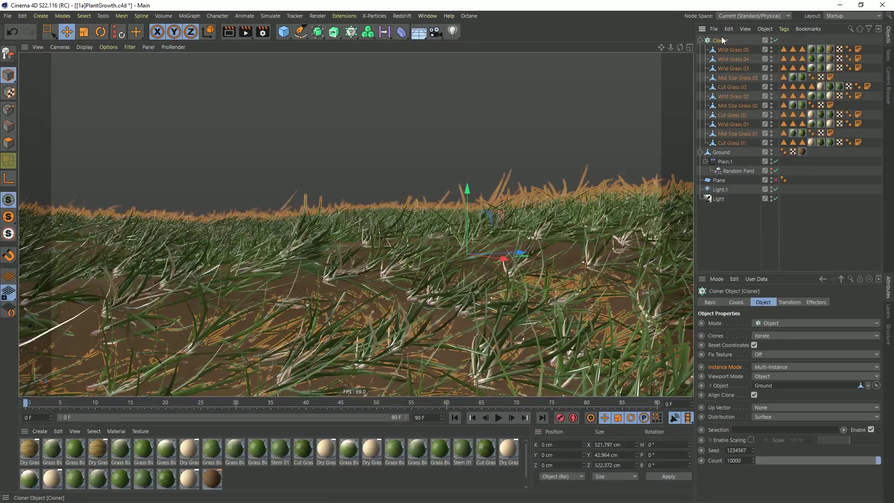
click(789, 302)
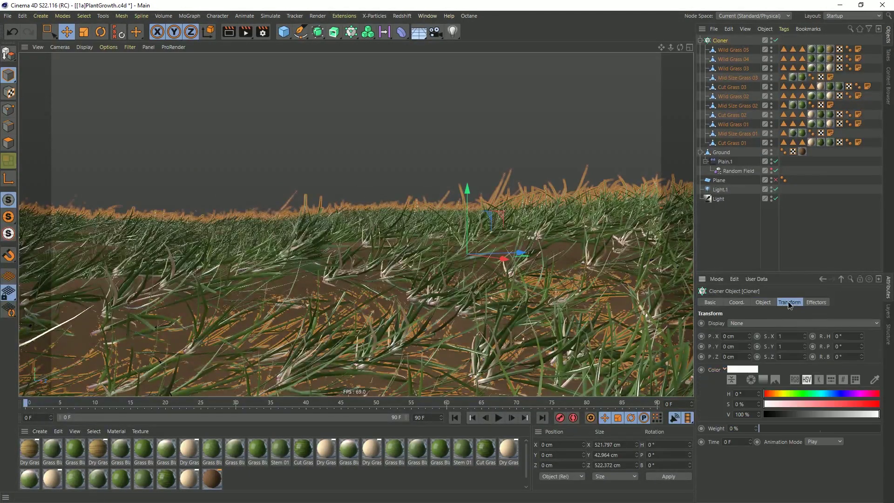
click(837, 346)
key(Return)
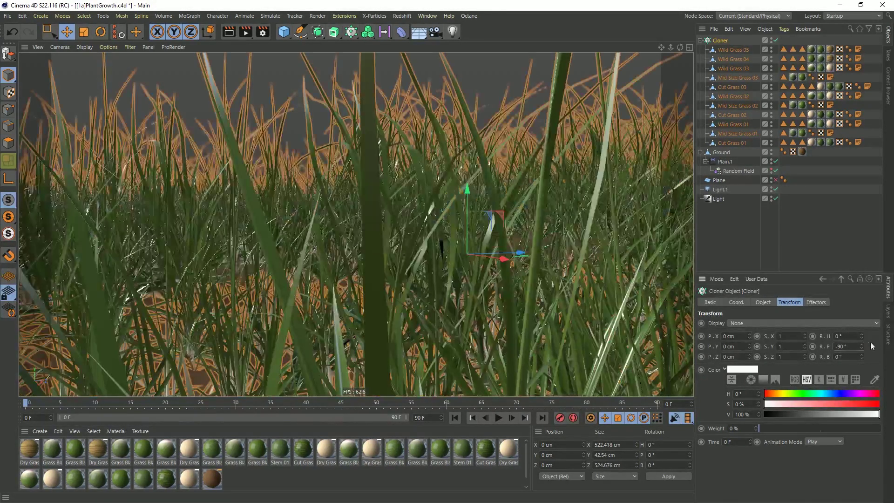
Scale the clones to 1.5 on X, Y and Z in the Cloner's transform settings.
alt+drag(376, 242, 342, 276)
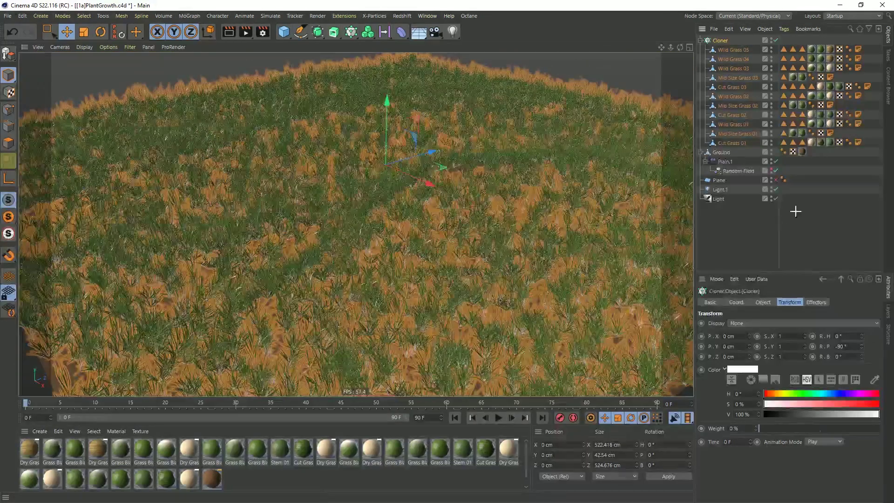
click(793, 205)
alt+drag(423, 255, 446, 283)
alt+drag(405, 228, 593, 152)
click(717, 40)
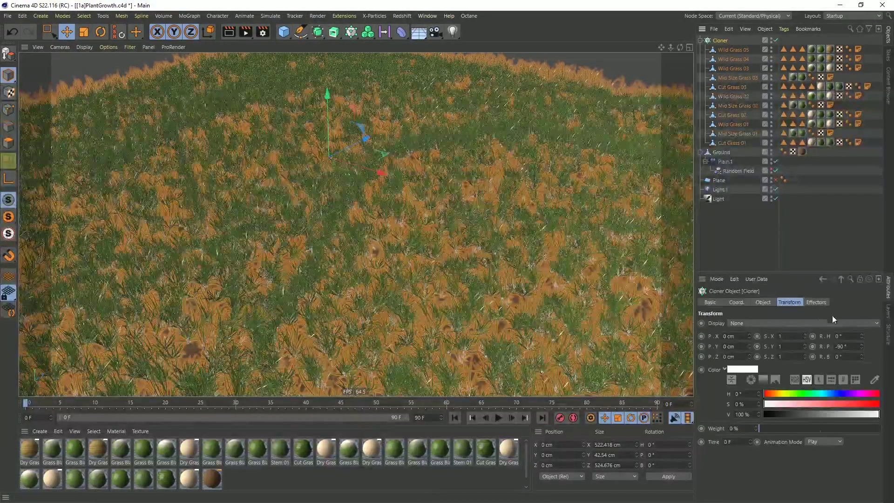
text(.5)
key(Tab)
text(1.5)
key(Tab)
text(1.5)
key(Return)
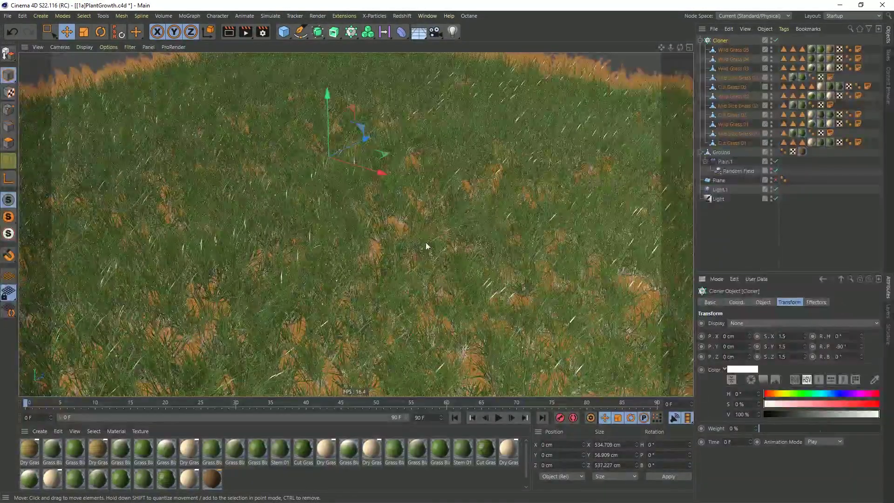
Turn off Align Clone for the Cloner and inspect the grass along the ground's edge.
alt+drag(430, 248, 371, 252)
click(722, 208)
mouse_move(516, 244)
alt+right_down()
mouse_move(443, 265)
mouse_move(511, 243)
alt+right_up()
alt+drag(405, 273, 401, 230)
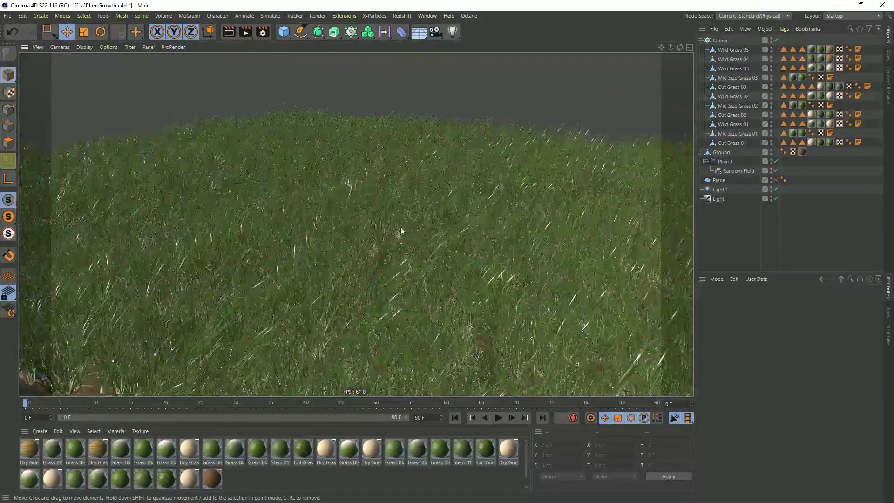
click(720, 41)
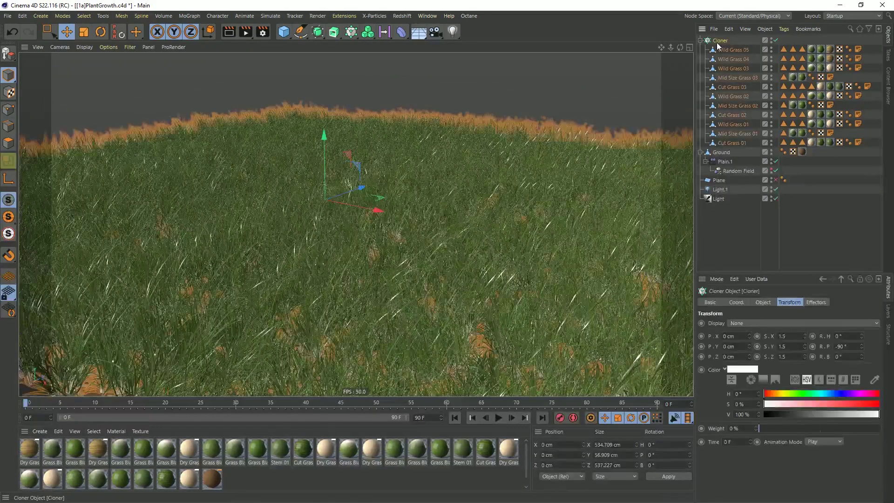
click(767, 304)
alt+drag(470, 259, 272, 324)
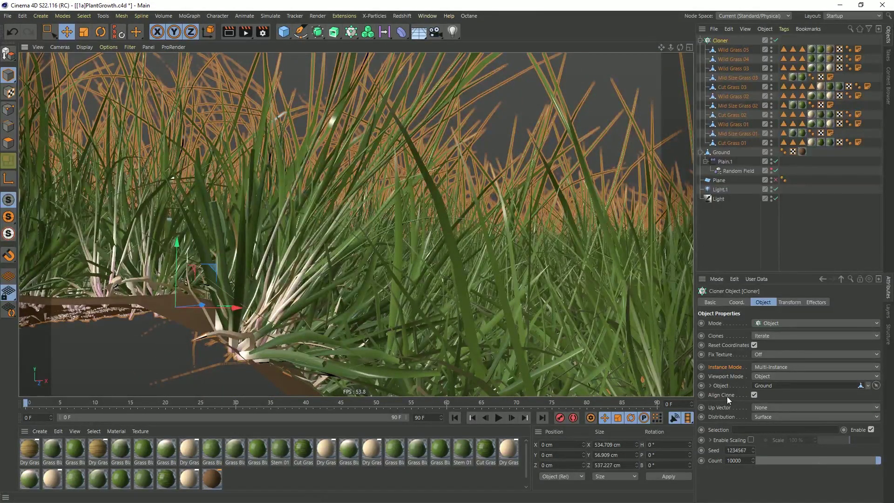
click(754, 395)
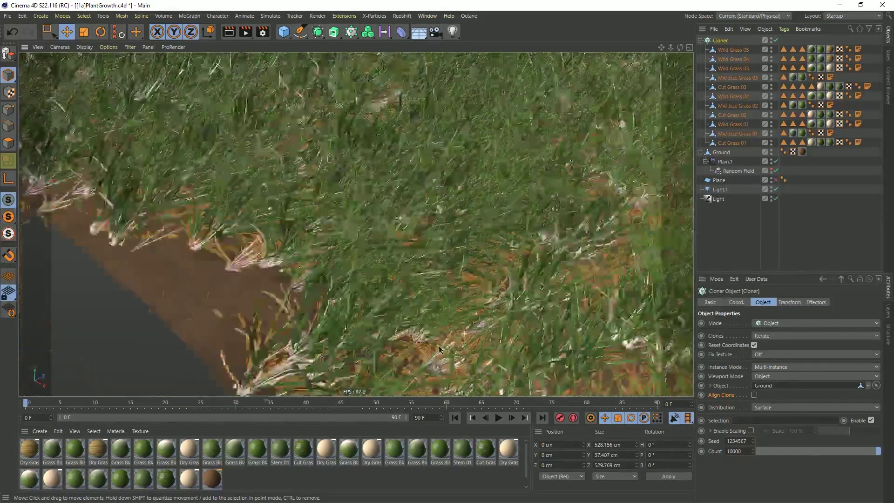
alt+drag(440, 349, 382, 356)
scroll(476, 269, up, 1)
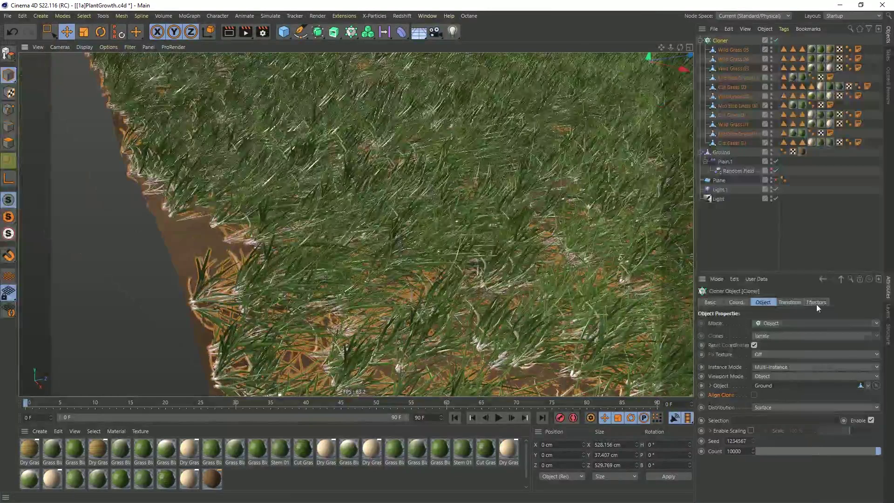
Set the clones' pitch rotation (R.P) to 0° and check how the grass stands on the ground.
click(790, 302)
double_click(842, 348)
text(0)
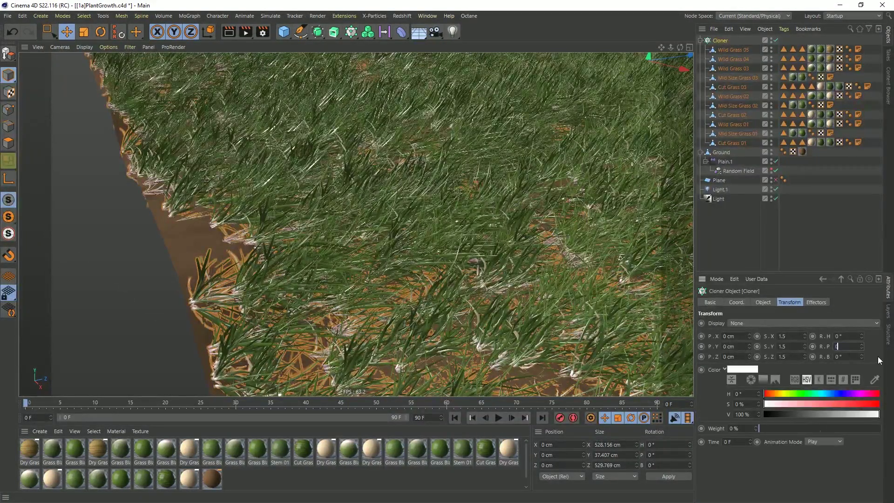
key(Return)
alt+drag(417, 288, 522, 233)
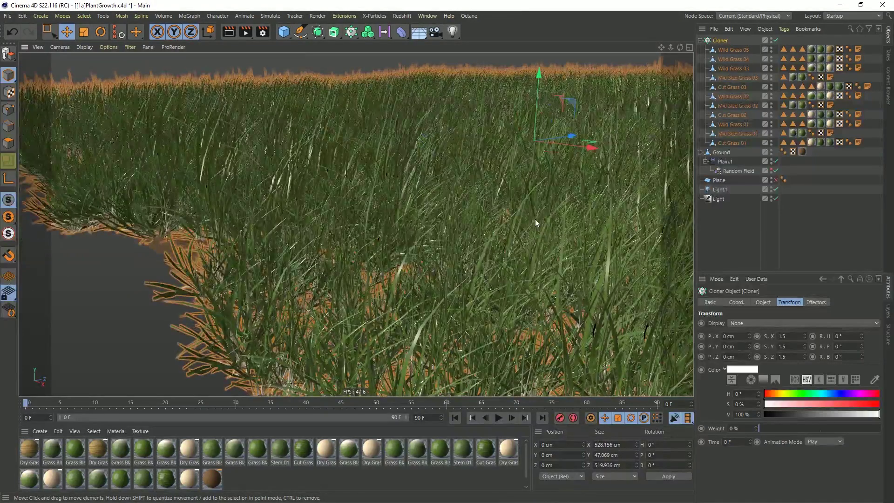
alt+drag(533, 231, 423, 257)
Save the scene as a new version named [1b]PlantGrowth.c4d.
key(ctrl+shift+s)
click(72, 341)
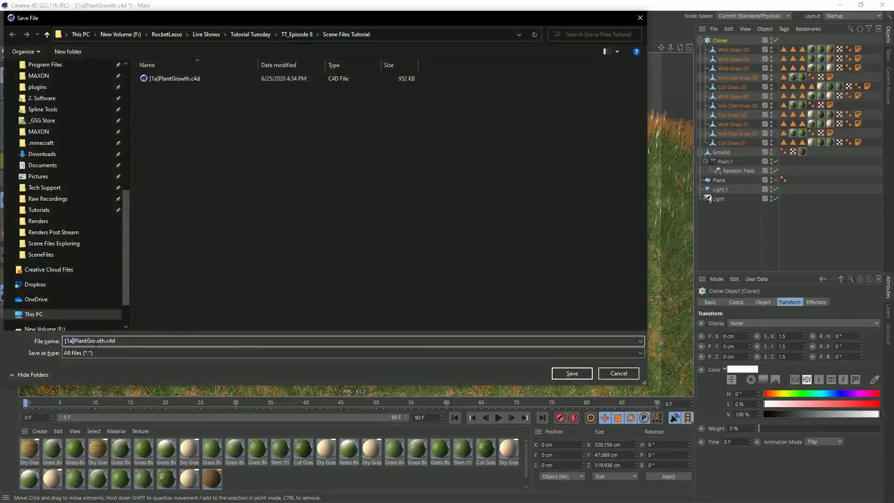
key(BackSpace)
text(b)
key(Return)
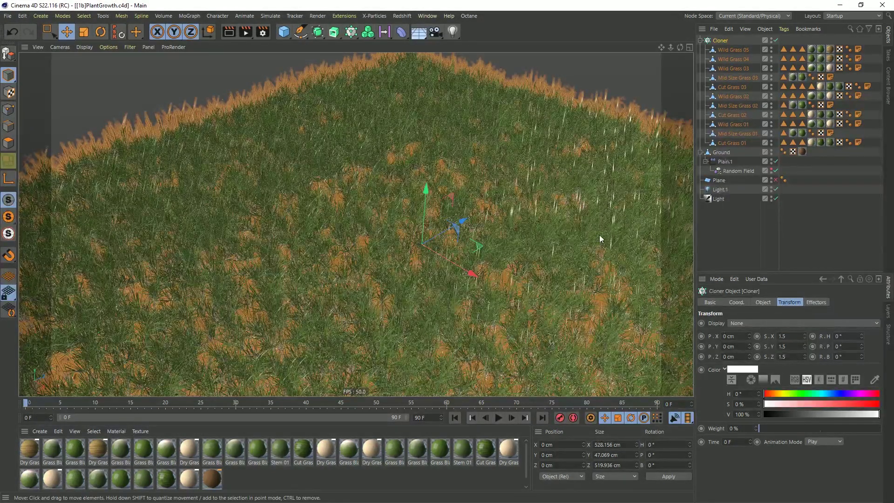
Rename the Cloner holding the grass models as Cloner.Plant.
click(728, 228)
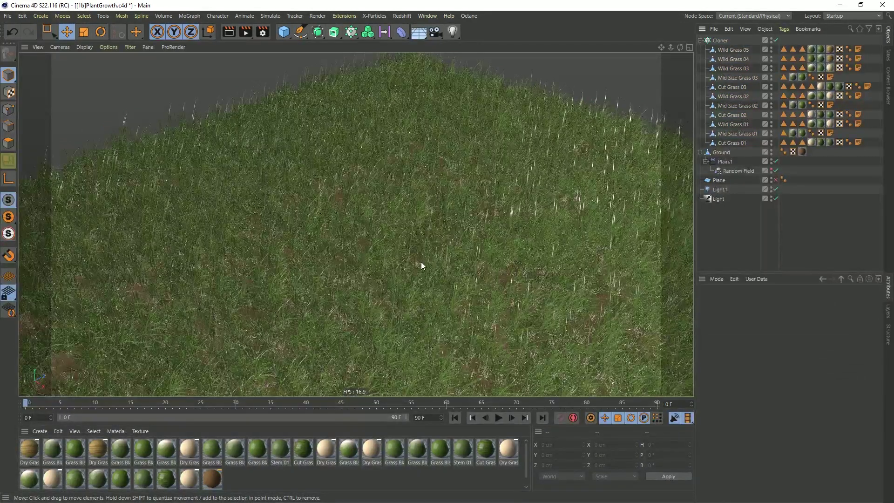
mouse_move(419, 260)
alt+mouse_down()
mouse_move(426, 216)
mouse_move(425, 229)
alt+mouse_up()
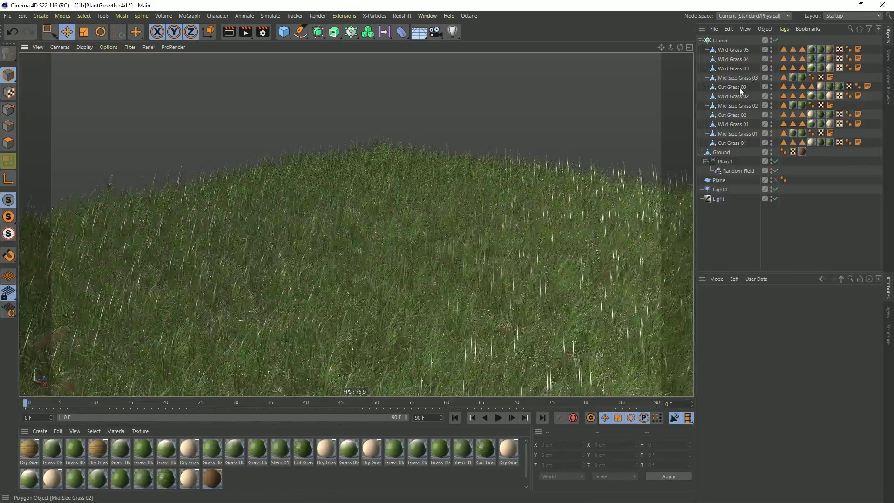
click(721, 40)
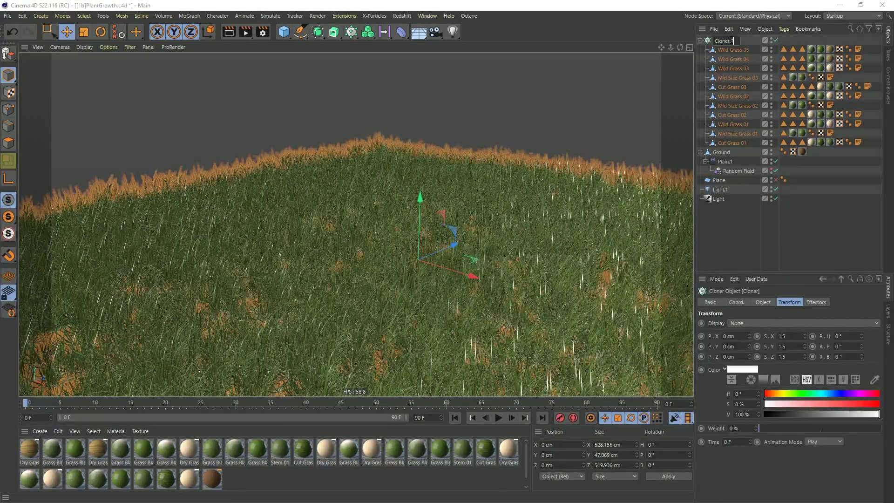
key(Return)
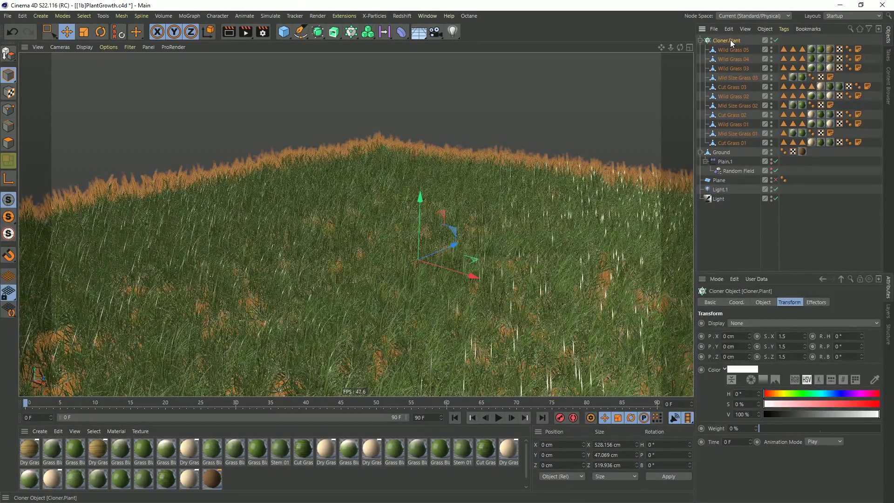
Add a Random effector to Cloner.Plant and turn off its Position randomization.
alt+drag(453, 254, 437, 268)
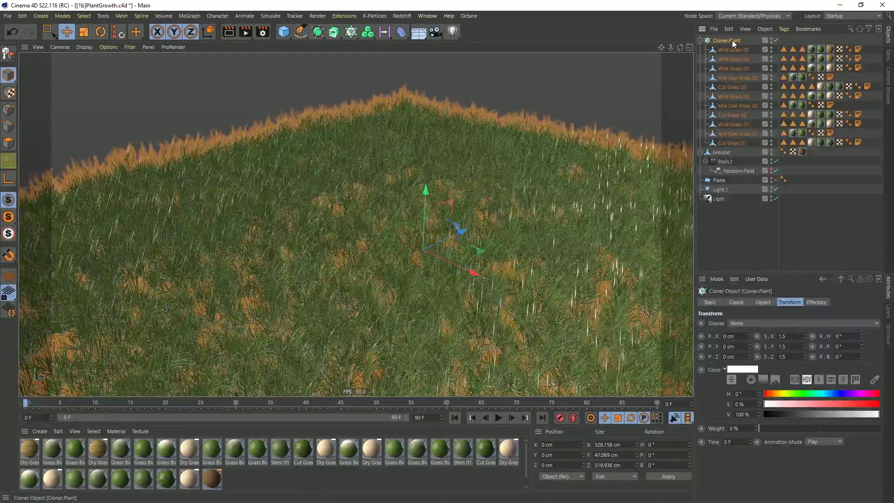
click(343, 17)
click(350, 32)
click(352, 32)
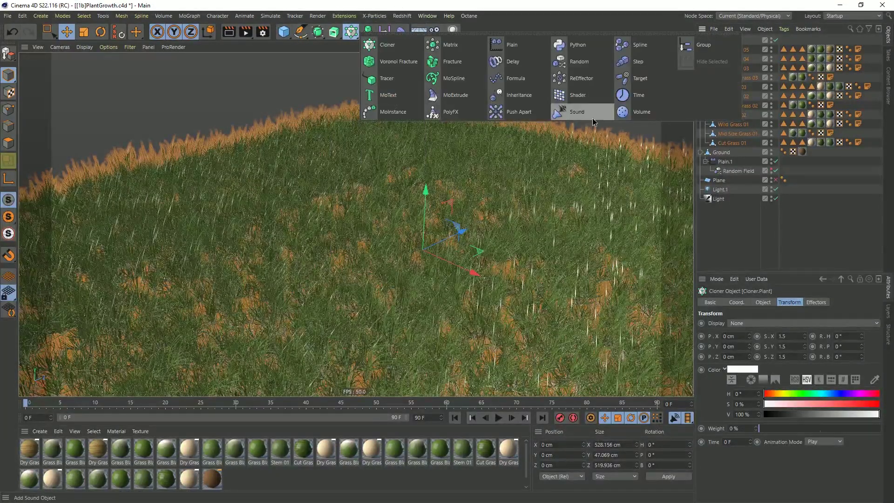
click(584, 65)
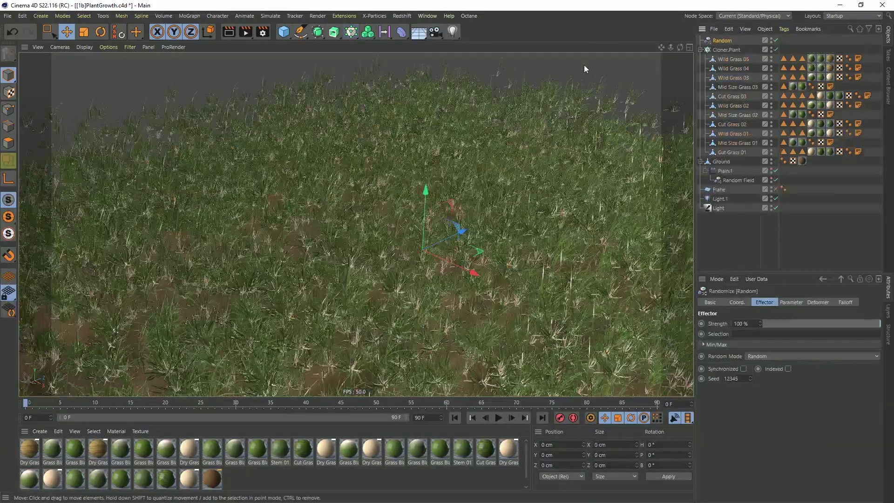
click(786, 303)
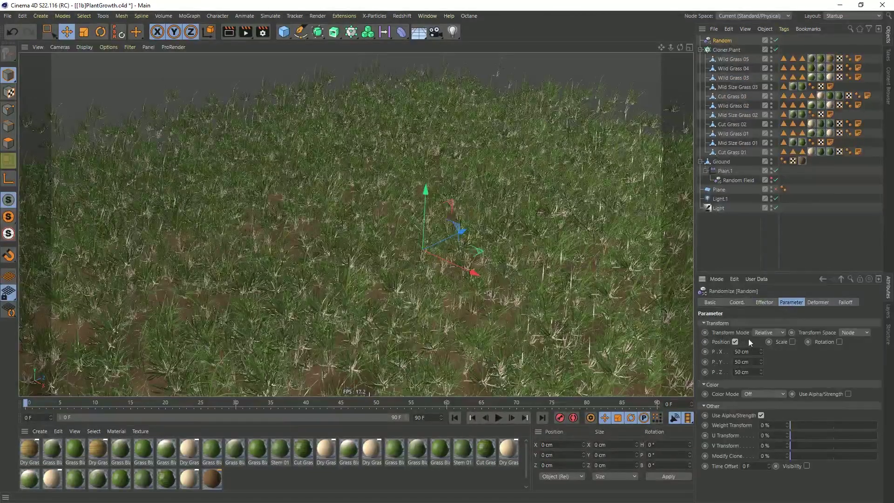
click(735, 341)
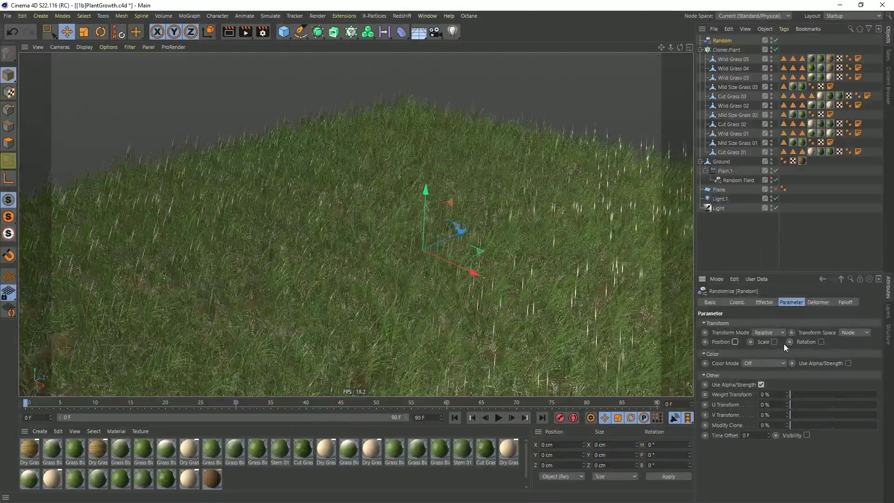
Enable Rotation on the Random effector, set R.H to 360°, and inspect the grass up close.
click(821, 342)
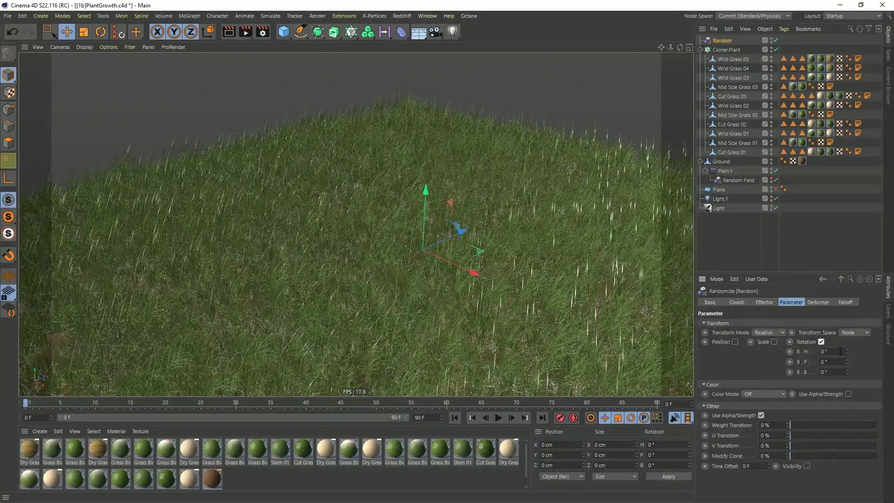
drag(847, 354, 864, 350)
text(360)
key(Return)
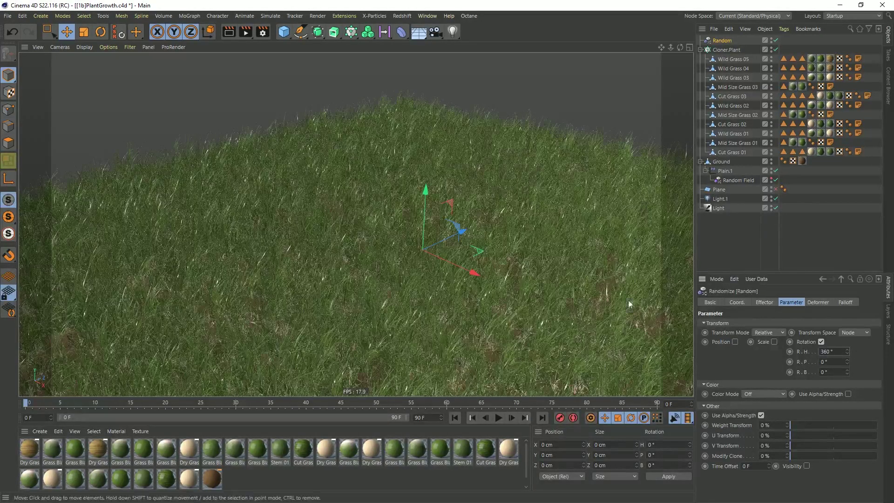
alt+drag(457, 269, 418, 296)
alt+right_drag(417, 296, 437, 276)
alt+middle_drag(437, 289, 442, 243)
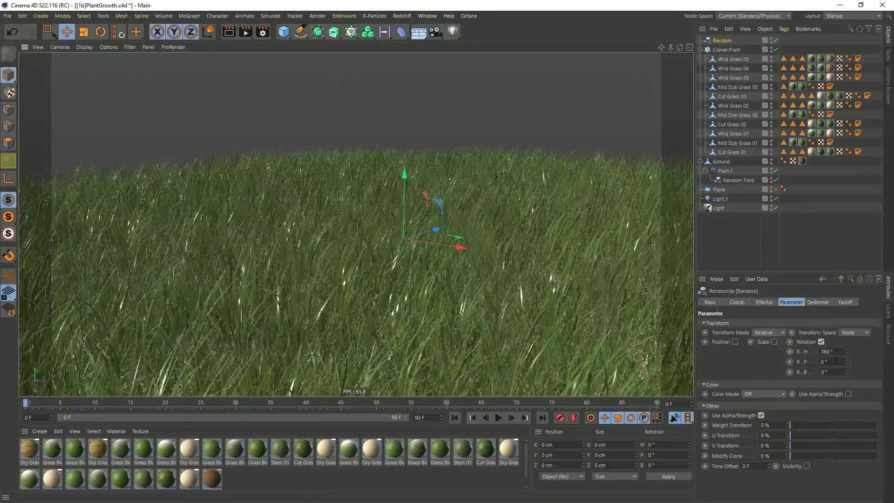
Set the Random effector's R.P and R.B to 15° and inspect the tilted grass along the ground's edge.
click(836, 361)
drag(836, 373, 818, 375)
text(15)
key(Return)
alt+drag(423, 276, 402, 299)
alt+right_drag(402, 302, 396, 359)
alt+drag(395, 359, 416, 341)
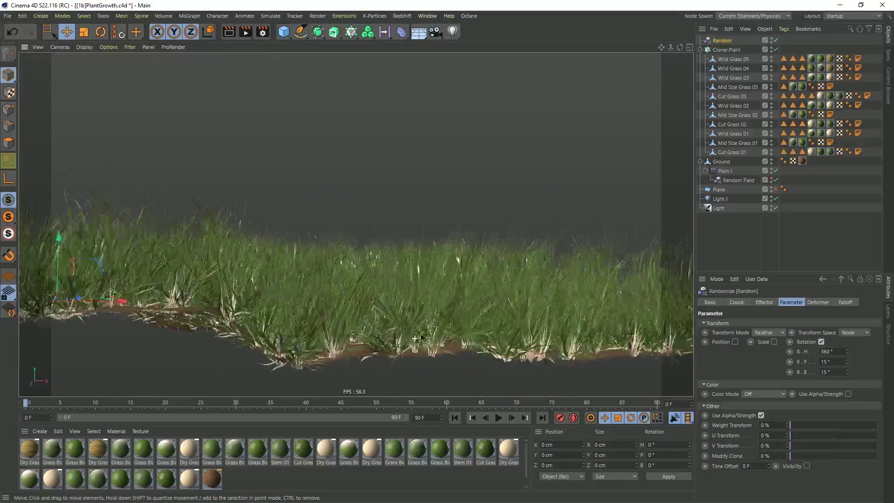
alt+right_drag(415, 340, 431, 357)
alt+drag(418, 308, 468, 295)
alt+right_drag(498, 211, 405, 193)
alt+drag(405, 193, 421, 238)
alt+middle_drag(422, 242, 438, 215)
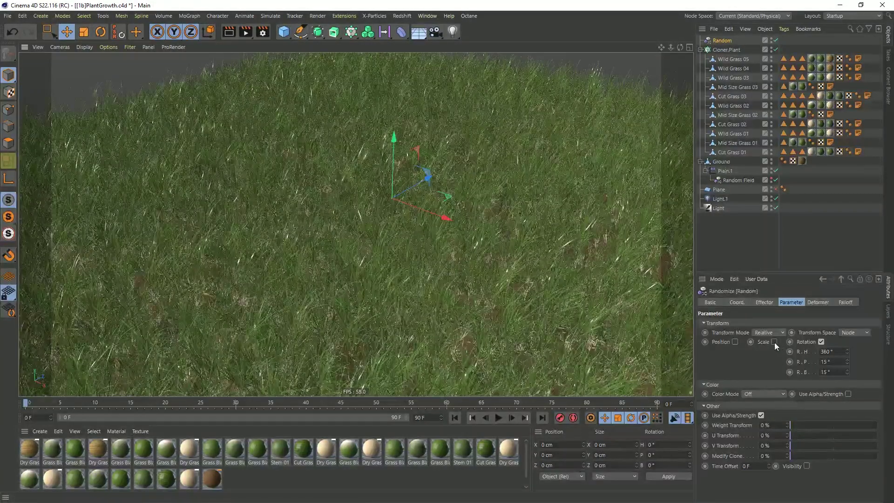
Enable Scale with Uniform Scale on the Random effector, set it to 0.5, and check the size variation across the ground.
click(774, 342)
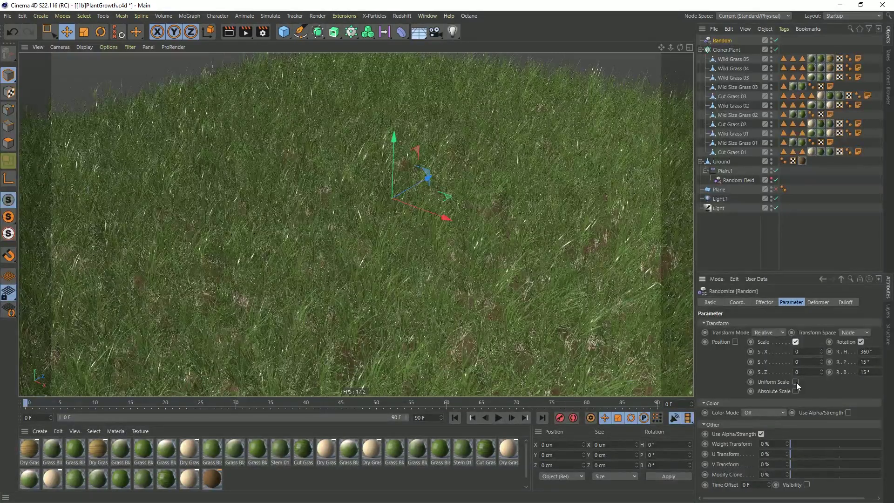
click(796, 382)
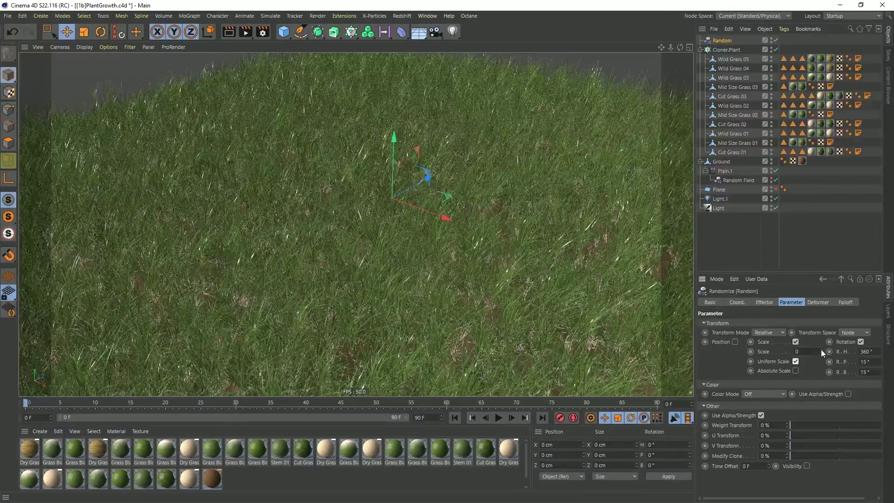
drag(821, 351, 822, 341)
double_click(801, 354)
key(Return)
alt+drag(392, 260, 394, 224)
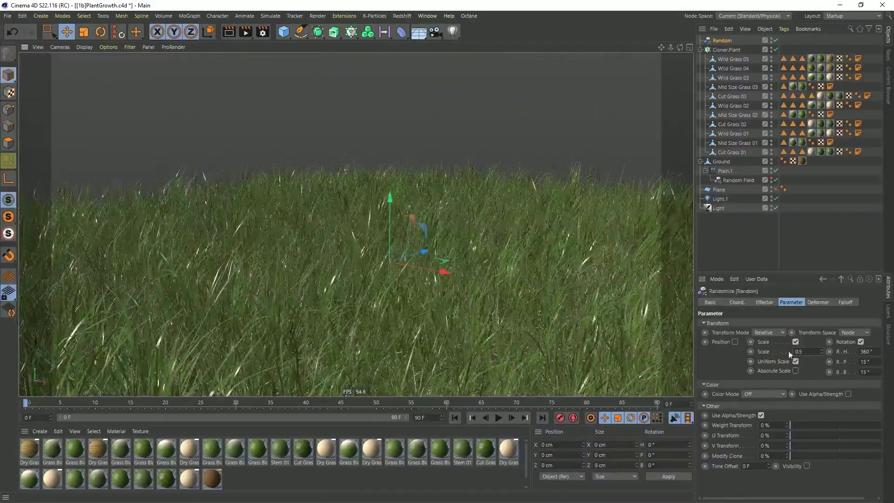
alt+drag(406, 296, 370, 322)
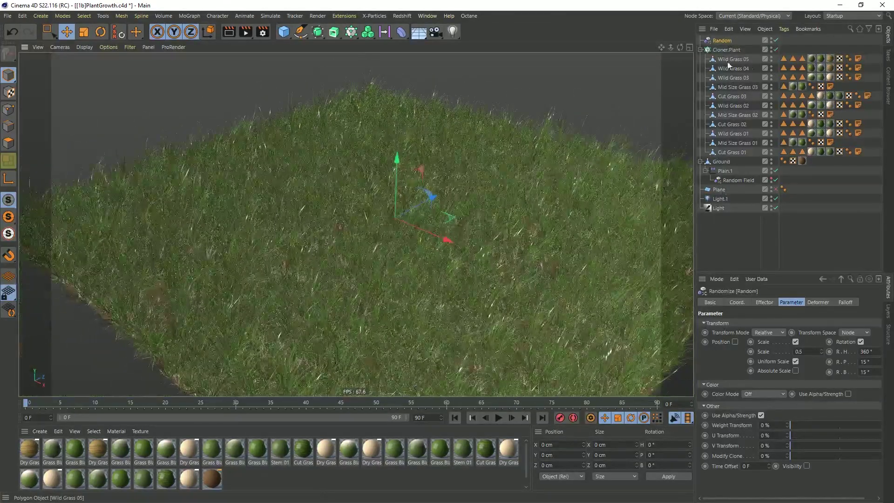
mouse_move(404, 262)
alt+mouse_down()
mouse_move(401, 246)
mouse_move(400, 256)
alt+mouse_up()
alt+middle_drag(401, 256, 388, 196)
mouse_move(387, 196)
alt+mouse_down()
mouse_move(401, 214)
mouse_move(390, 185)
alt+mouse_up()
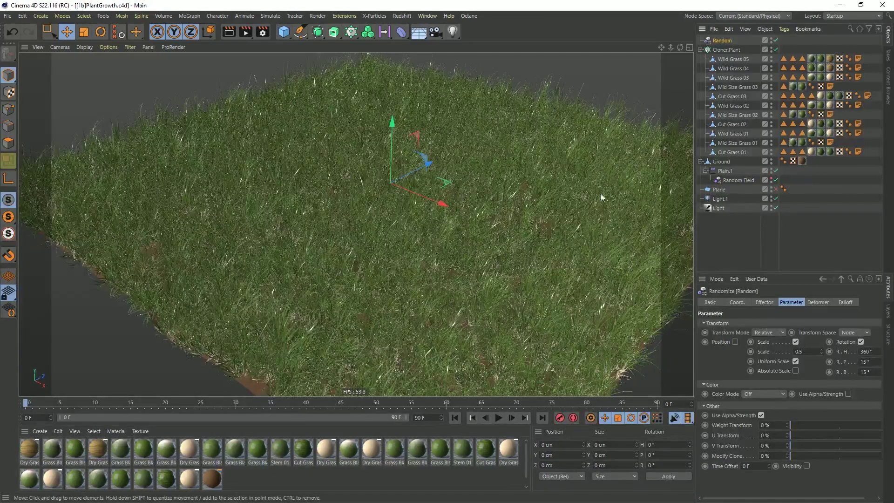
Rename the Random effector as Random Rot/Scale.
click(790, 43)
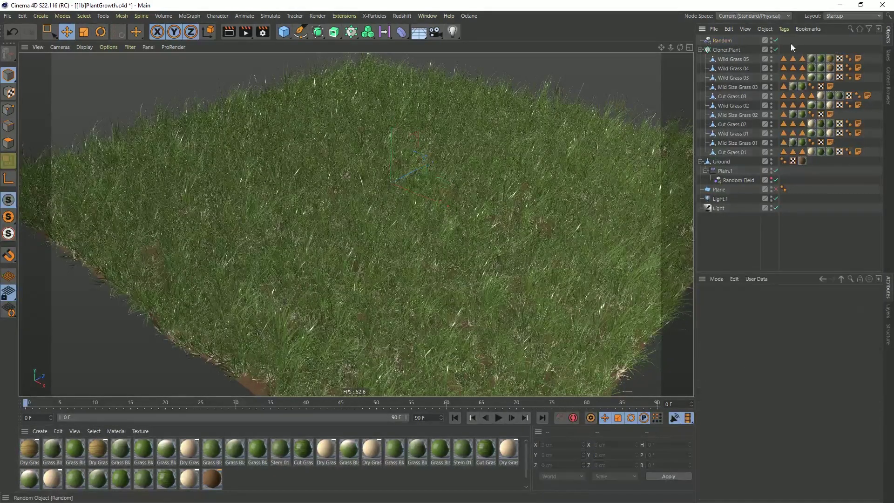
double_click(723, 41)
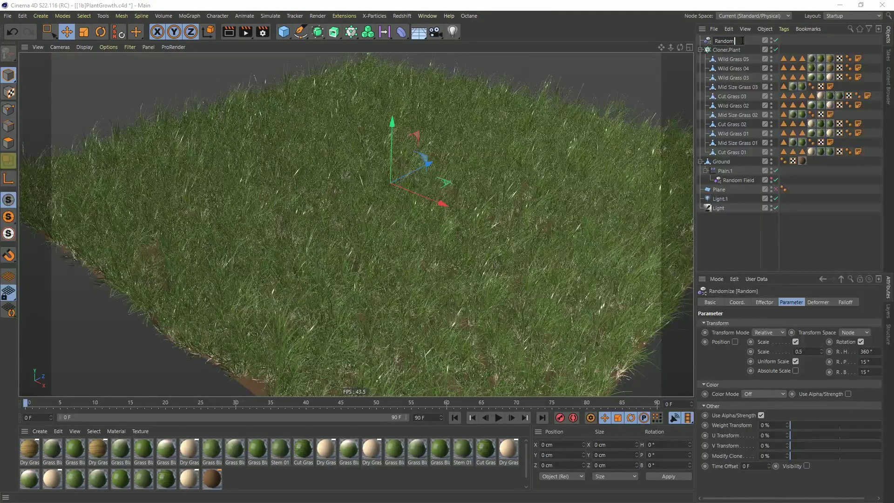
text(Rot/Sc)
text(lae)
key(BackSpace)
key(BackSpace)
key(BackSpace)
text(ale)
key(Return)
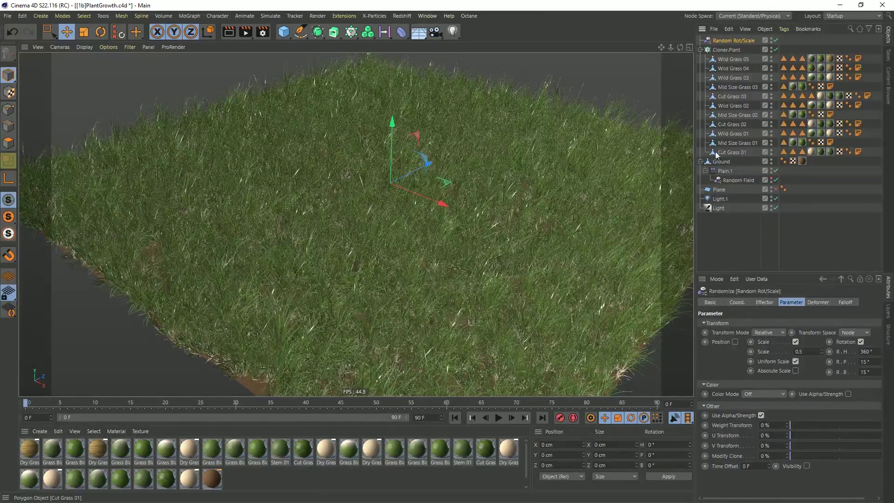
Collapse the Cloner.Plant hierarchy and create a vertex map with 0% weight on the Ground's points.
click(700, 50)
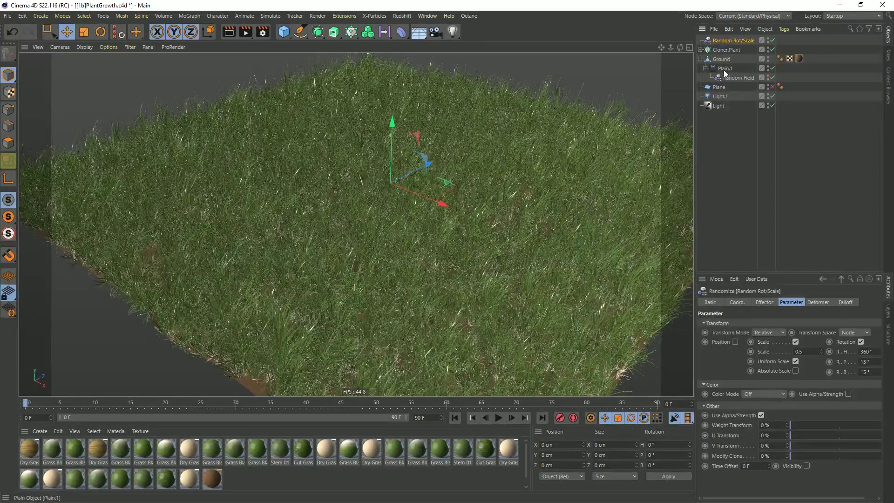
click(717, 60)
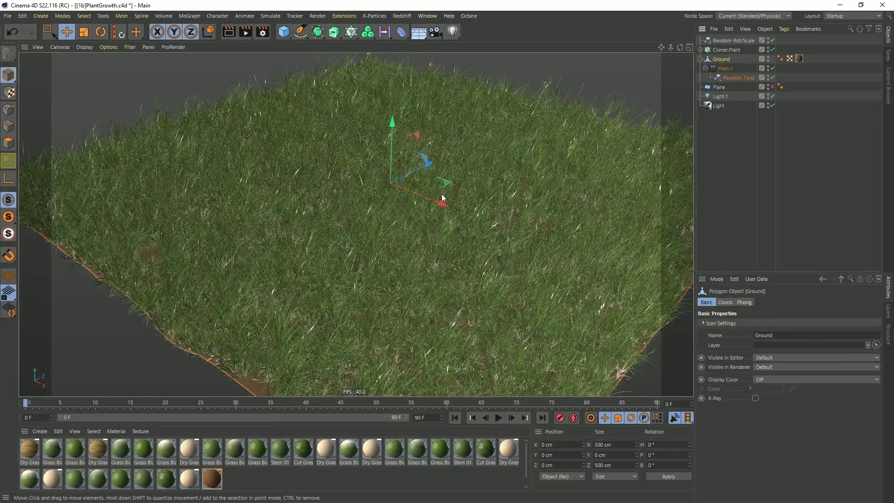
click(8, 110)
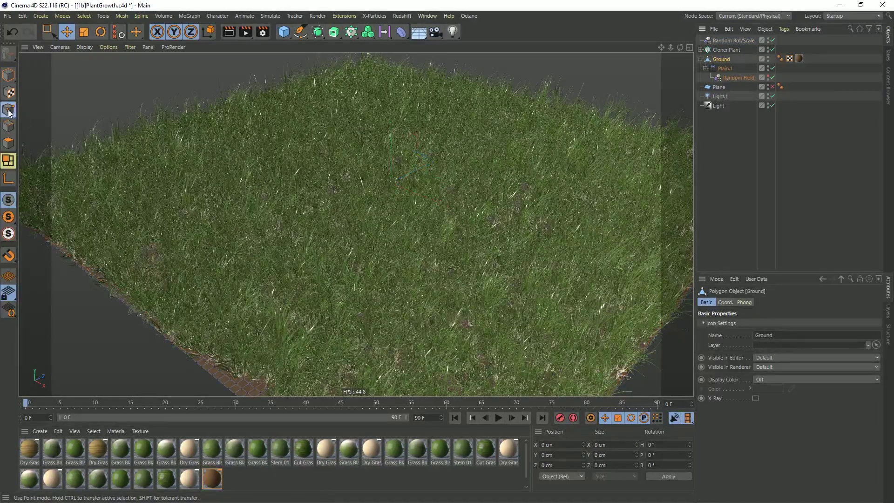
click(87, 16)
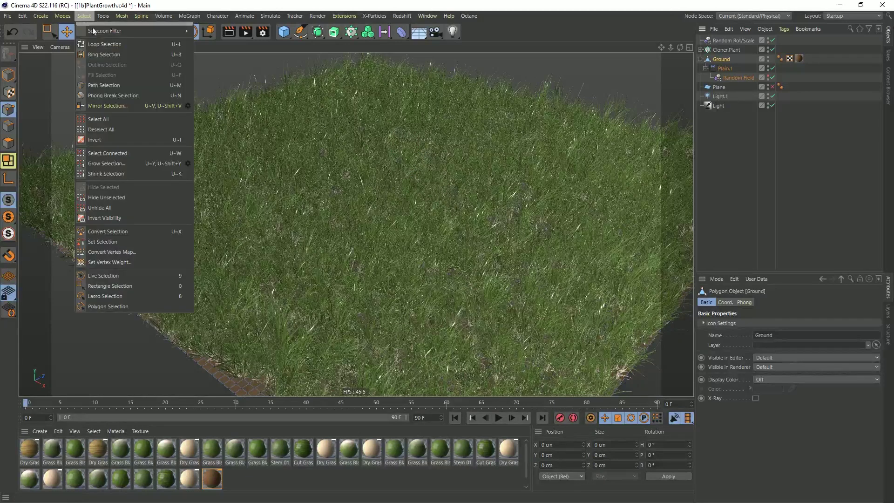
click(135, 262)
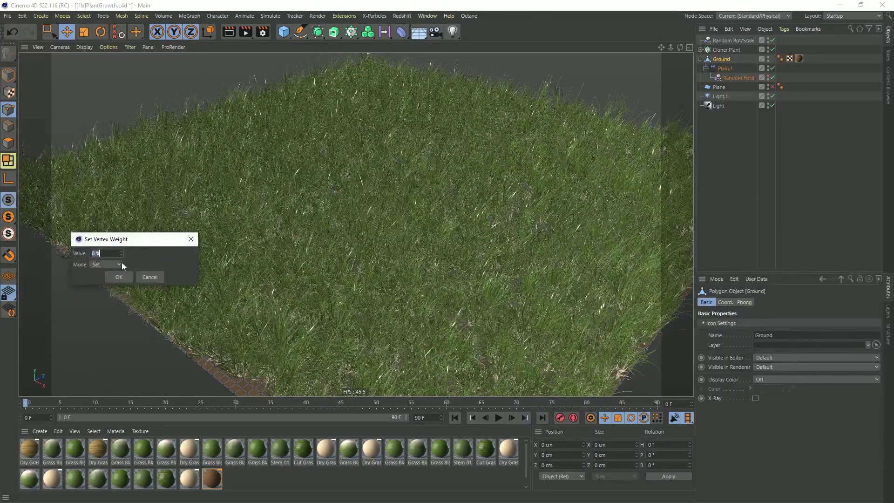
click(121, 276)
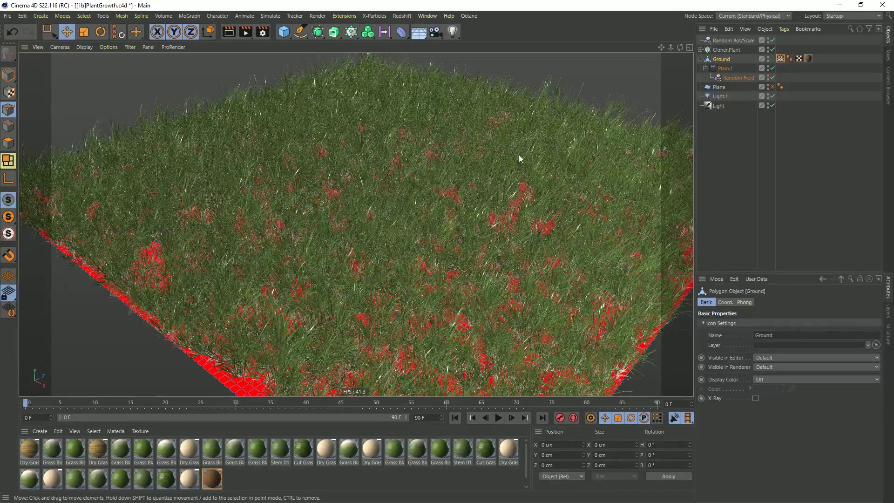
Enable Use Fields on the Ground's vertex map, delete its Freeze layer, and enlarge the empty field list.
click(782, 59)
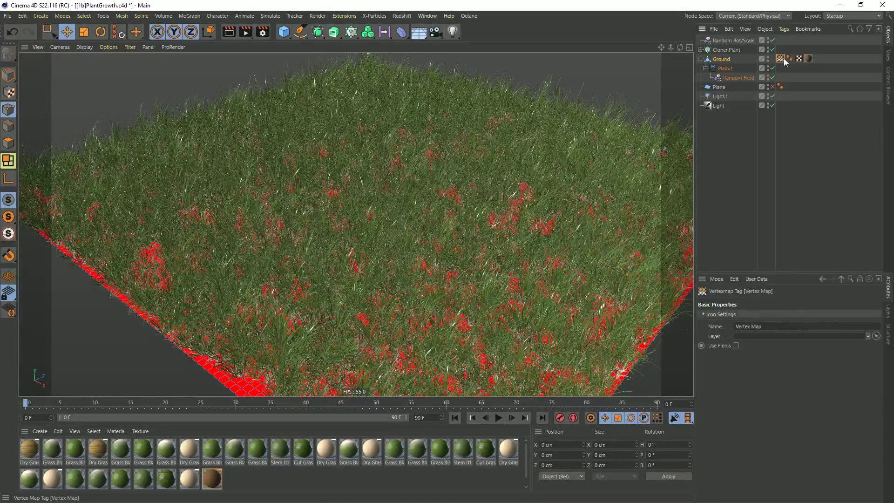
click(736, 346)
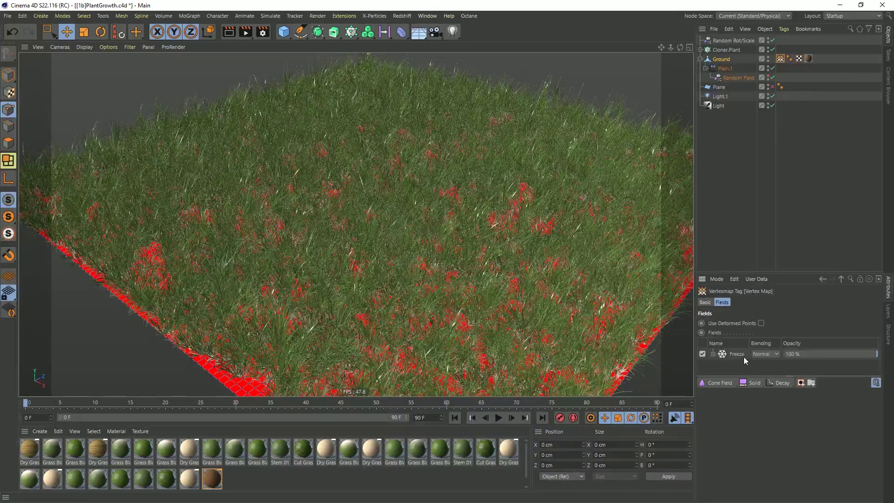
click(739, 353)
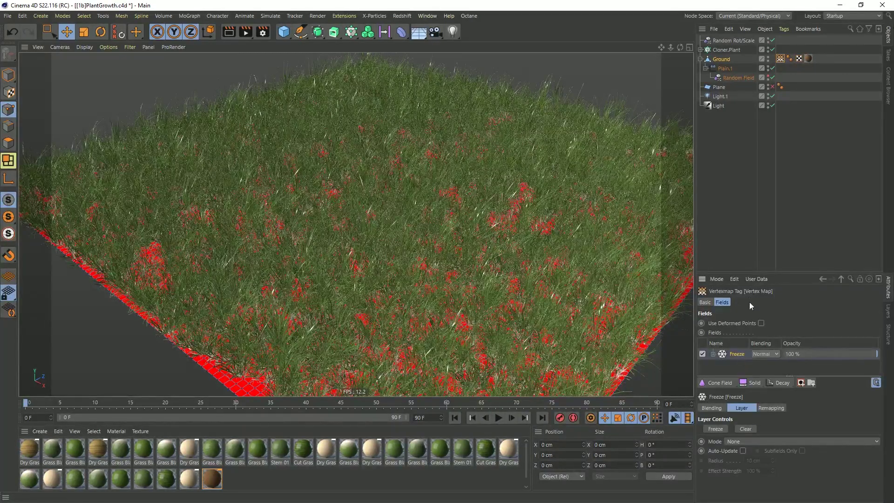
key(Delete)
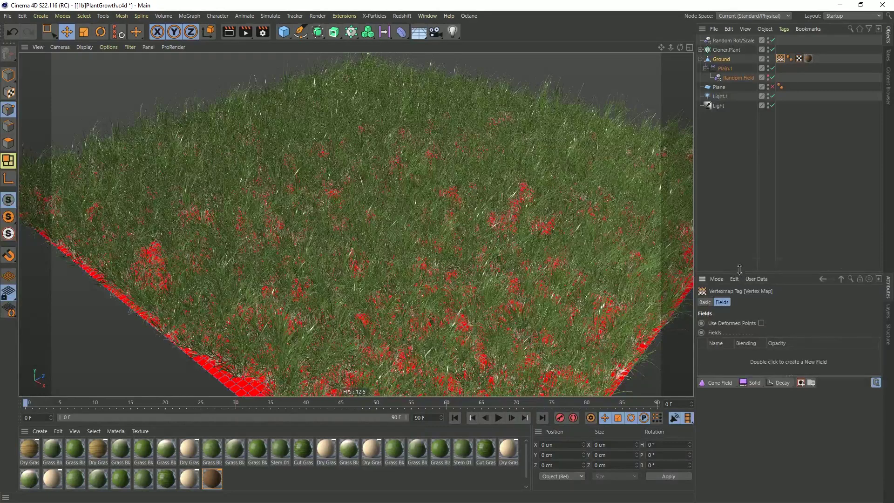
drag(741, 271, 749, 177)
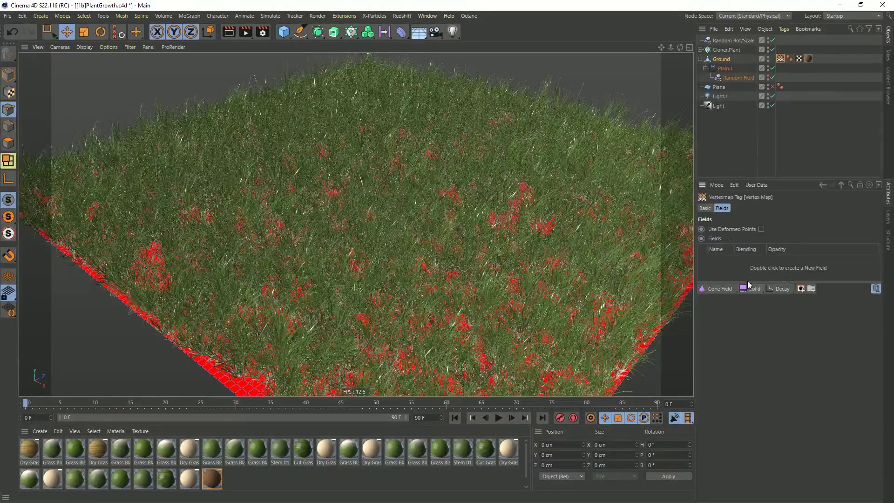
drag(747, 284, 751, 347)
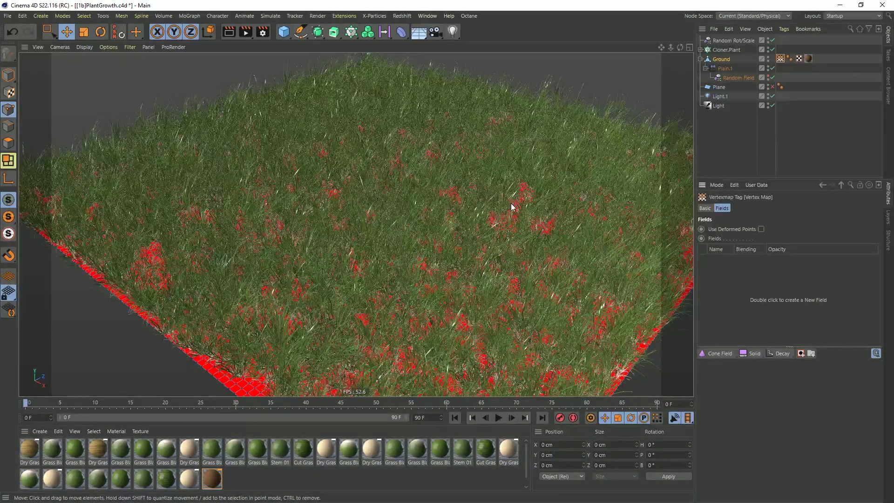
Add a spot light to the scene and set its shadow type to Shadow Maps (Soft).
click(452, 32)
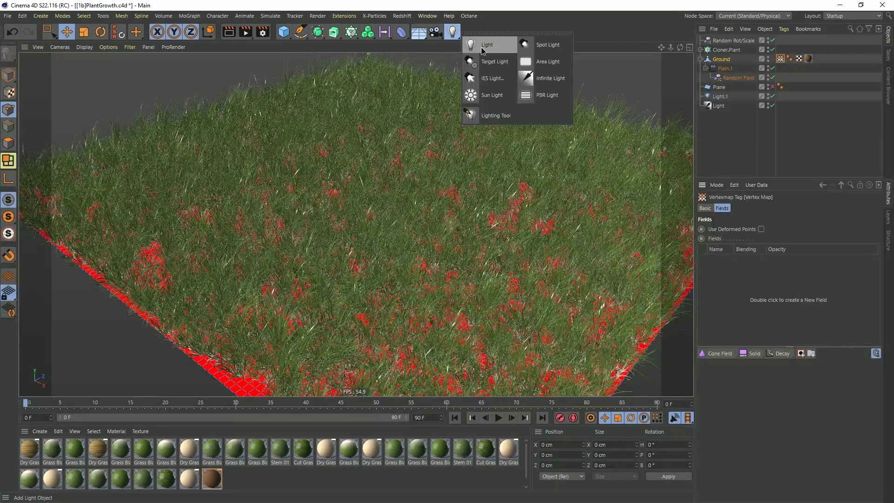
click(554, 46)
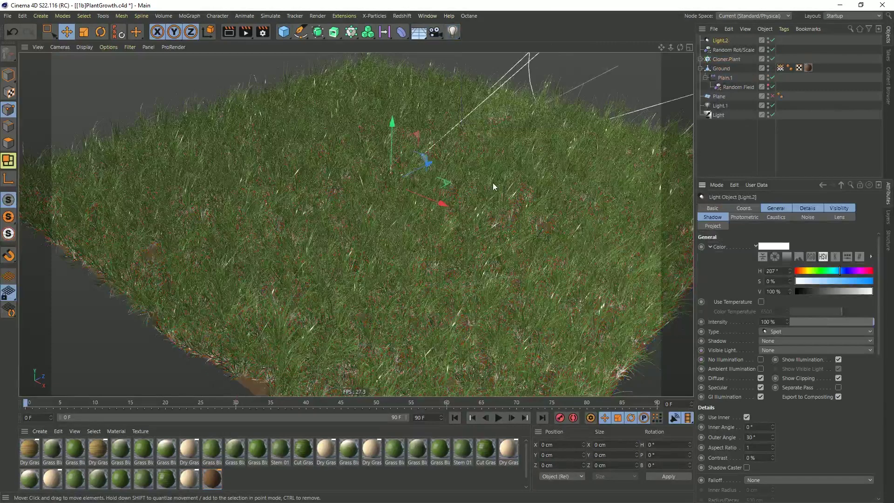
key(o)
alt+middle_drag(417, 260, 380, 270)
alt+drag(333, 256, 327, 252)
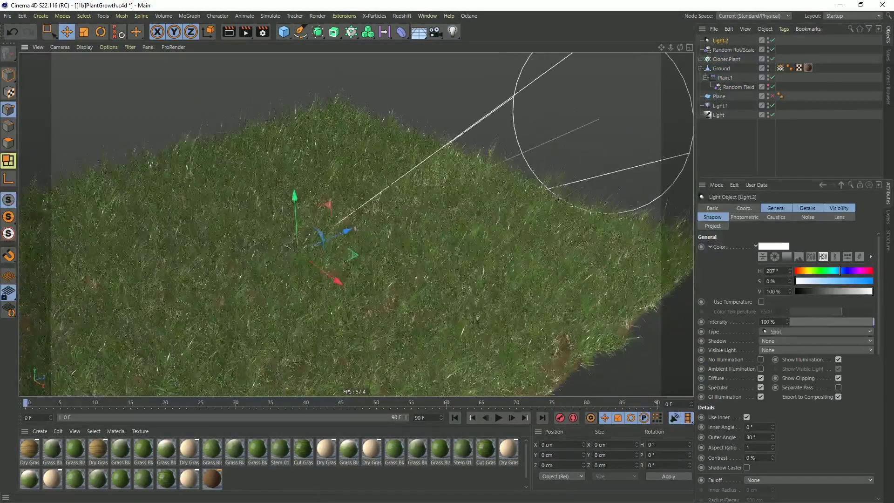
click(772, 339)
click(768, 351)
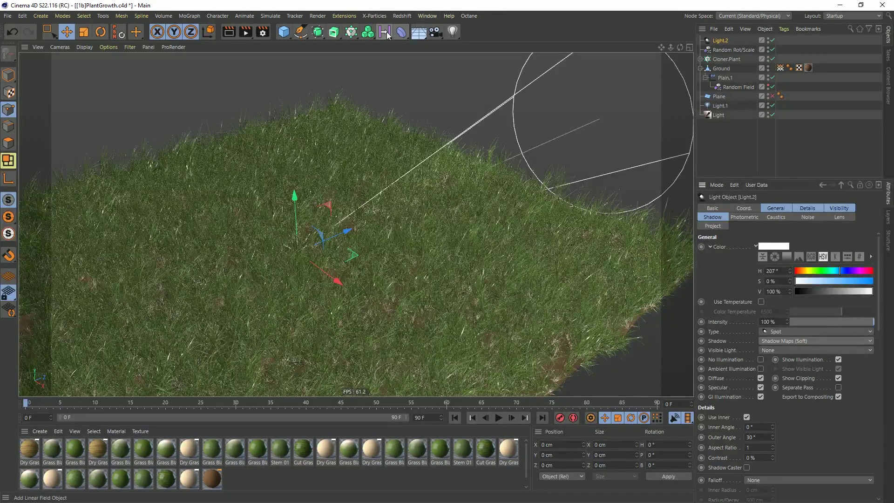
Add a Cone Field to the Ground's vertex map and set its direction to Z-.
click(781, 69)
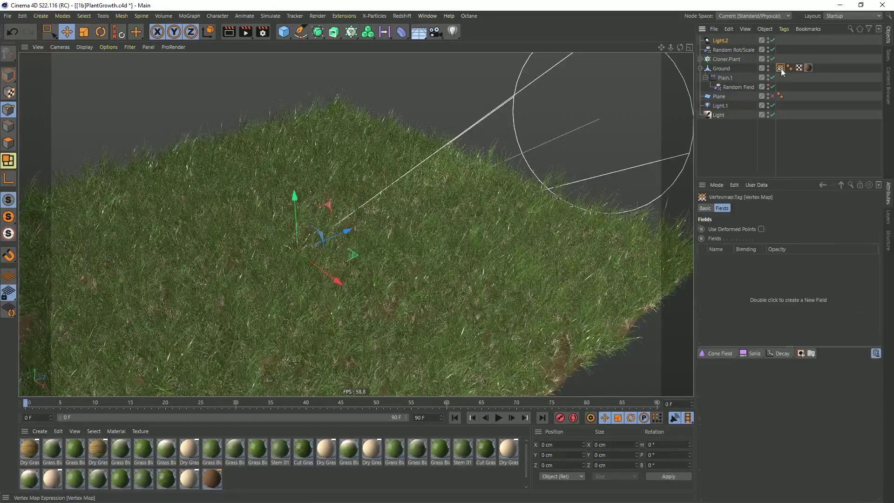
click(720, 353)
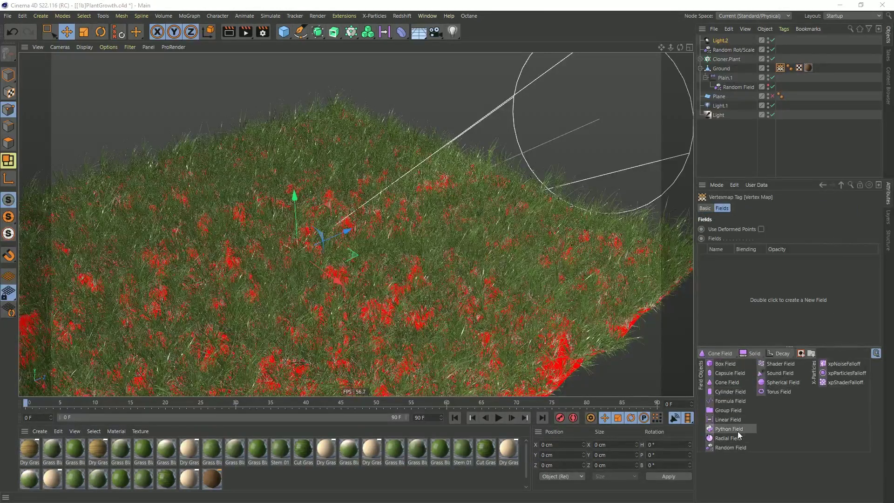
click(727, 383)
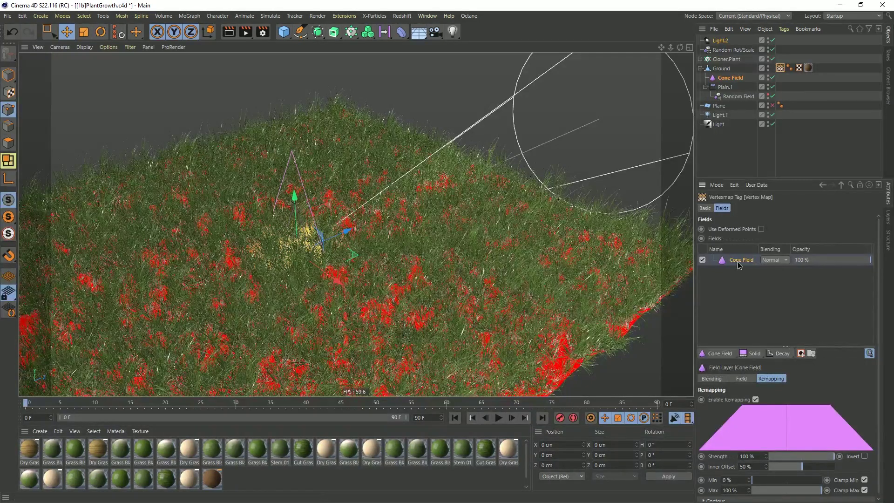
click(712, 378)
click(741, 379)
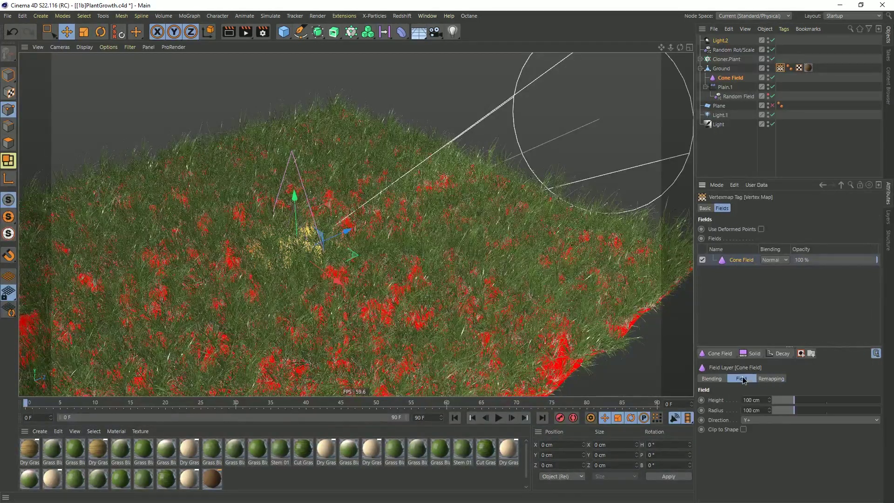
click(752, 419)
click(754, 481)
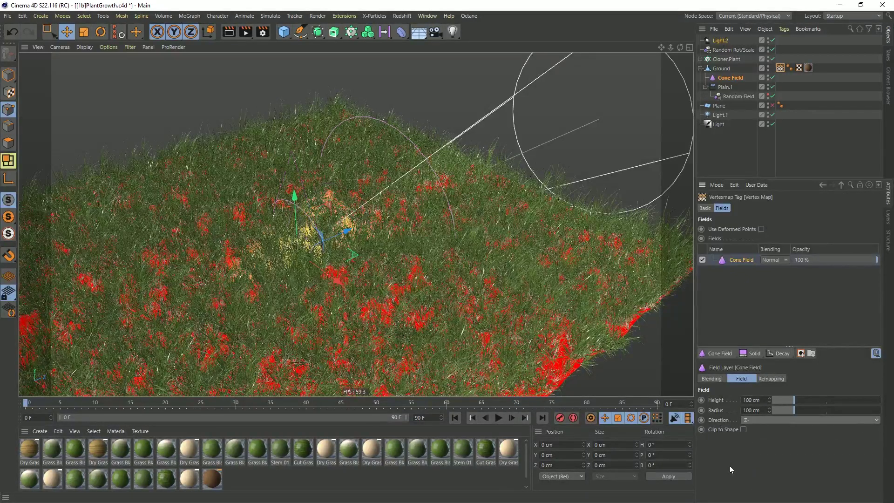
Parent the Cone Field to the new spot light, Light.2.
mouse_move(352, 232)
alt+mouse_down()
mouse_move(385, 220)
mouse_move(342, 232)
alt+mouse_up()
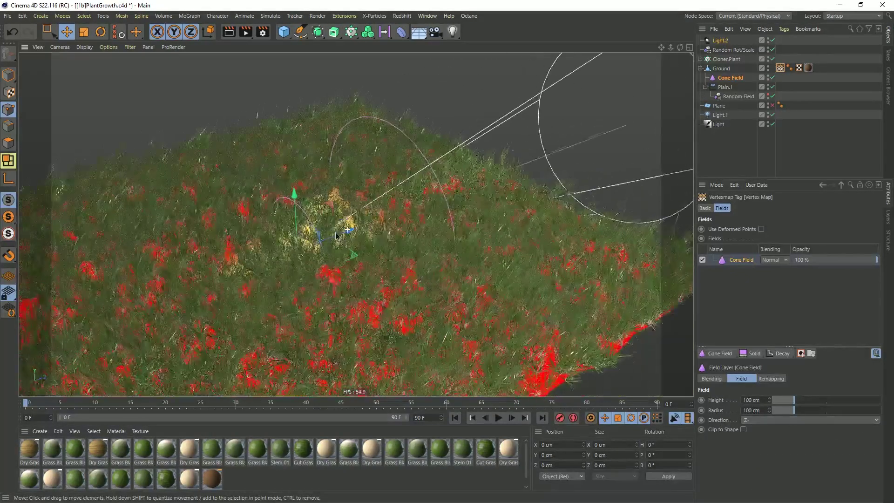
click(712, 42)
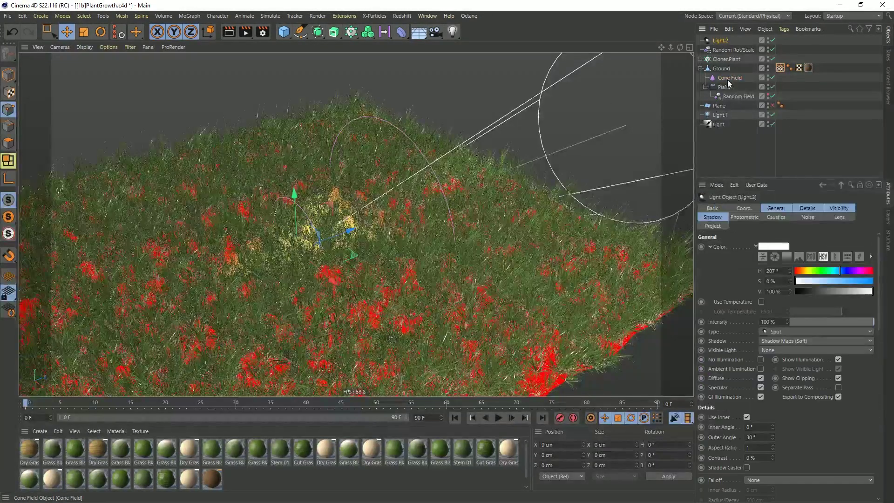
drag(724, 40, 722, 40)
click(720, 40)
alt+drag(294, 211, 283, 58)
alt+right_drag(357, 188, 331, 192)
click(331, 196)
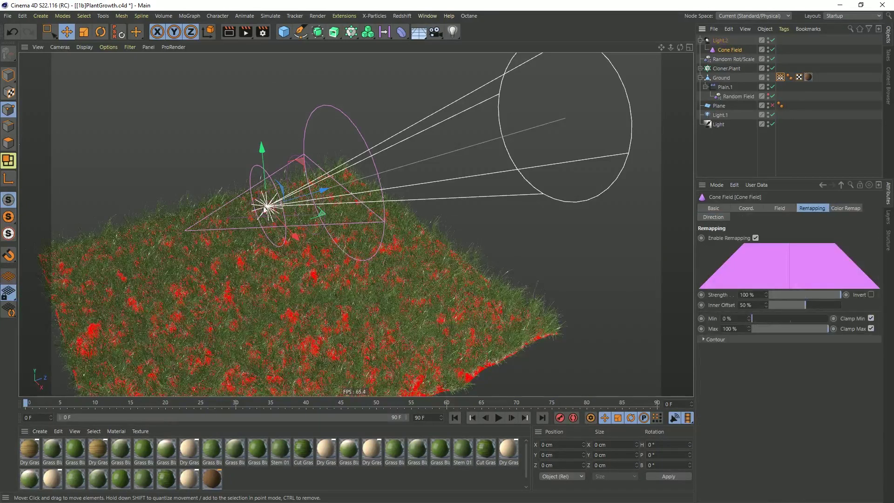
In Model mode, shift the Cone Field about 300 cm along Z and lengthen it to about 302 cm, aligning its tip with the light.
click(776, 209)
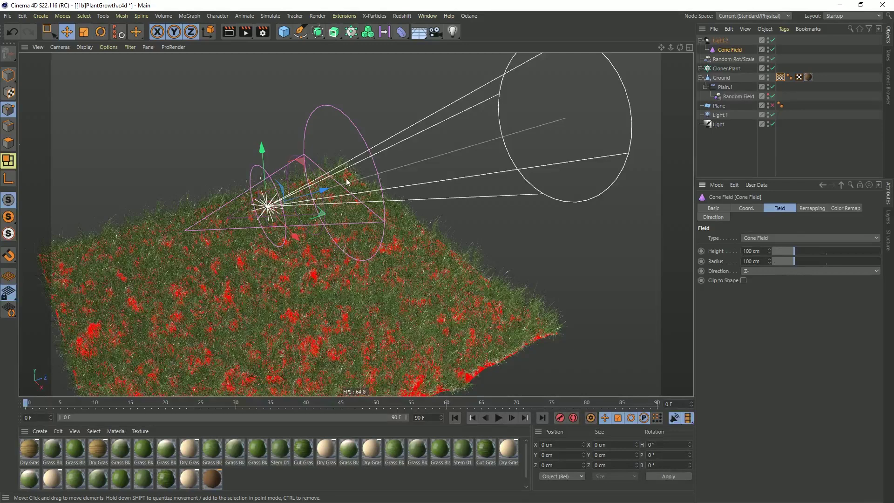
click(729, 50)
click(9, 75)
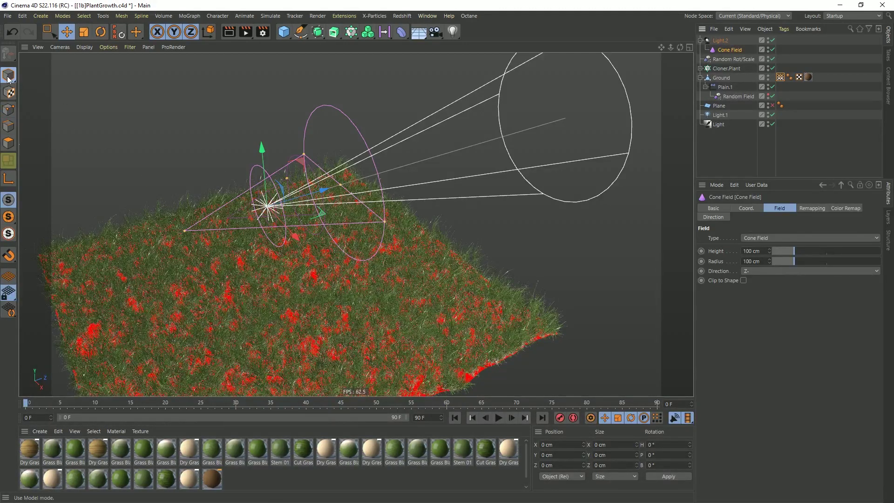
drag(325, 189, 576, 130)
drag(465, 149, 514, 137)
drag(270, 207, 368, 176)
drag(436, 168, 270, 208)
Widen the Cone Field's radius to about 161 cm to match the light's cone, and check it in the Ground's vertex map.
alt+drag(545, 116, 559, 233)
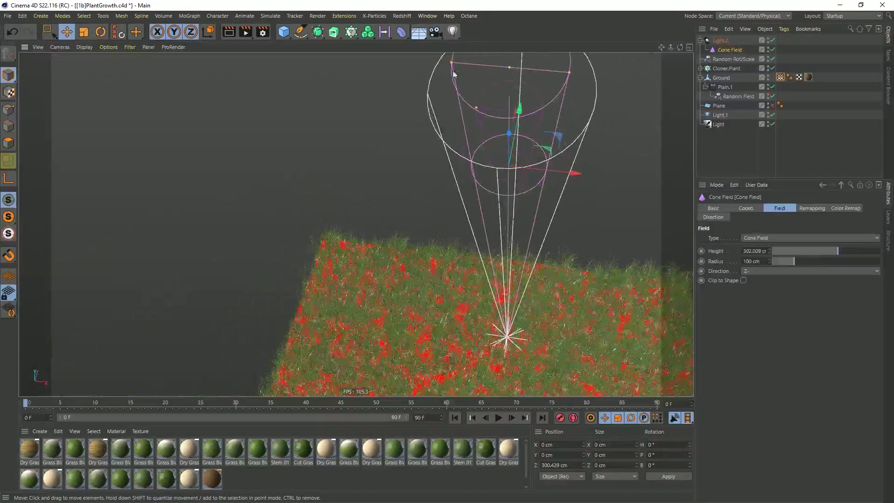
drag(452, 62, 416, 65)
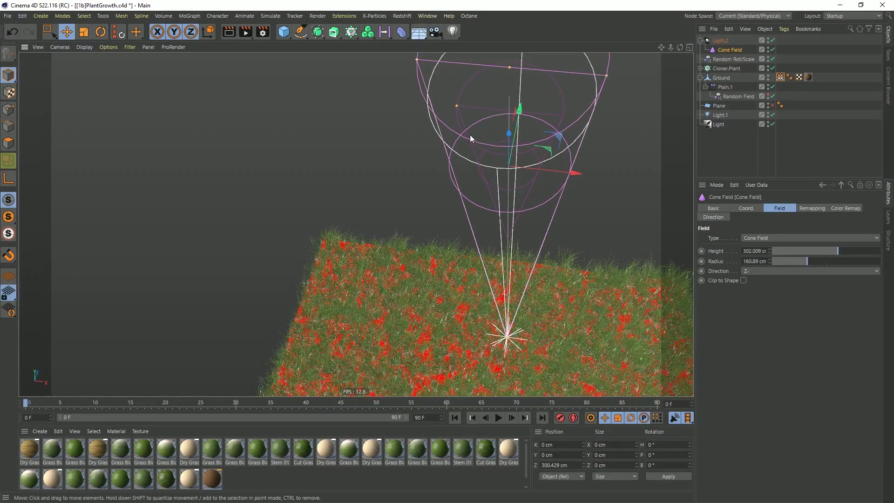
alt+drag(457, 121, 430, 132)
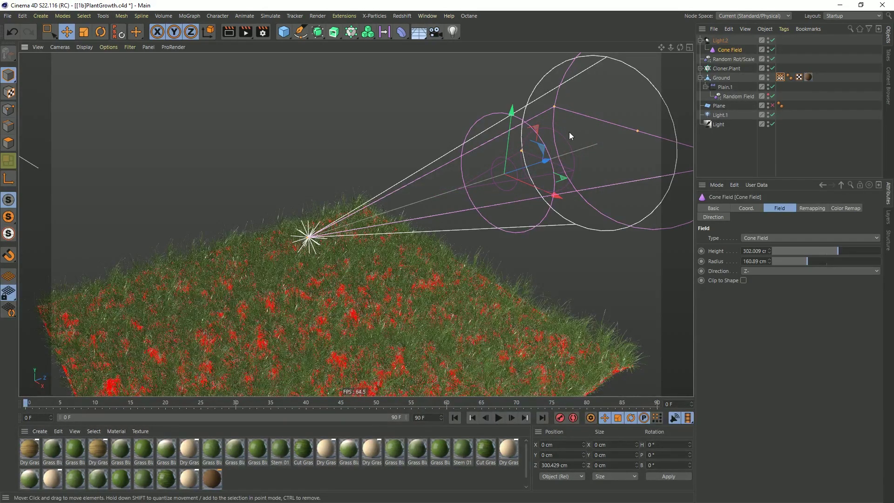
mouse_move(510, 158)
alt+mouse_down()
mouse_move(537, 150)
mouse_move(515, 156)
alt+mouse_up()
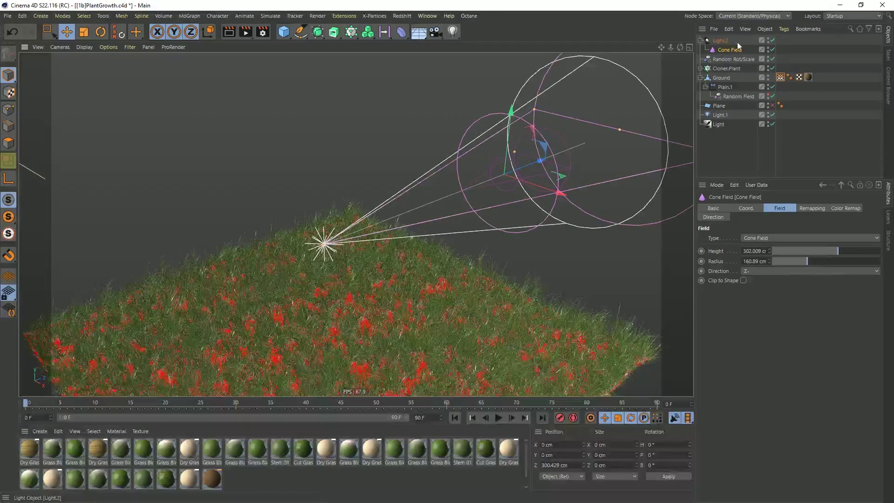
click(781, 77)
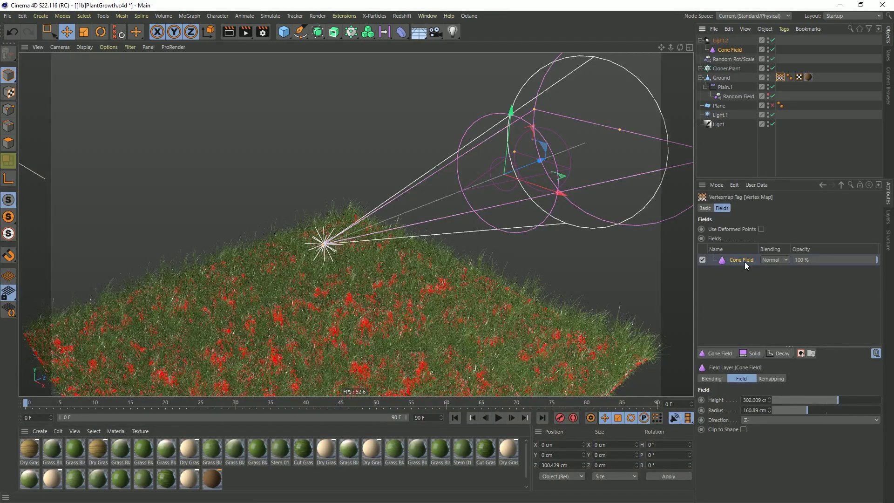
drag(720, 41, 730, 279)
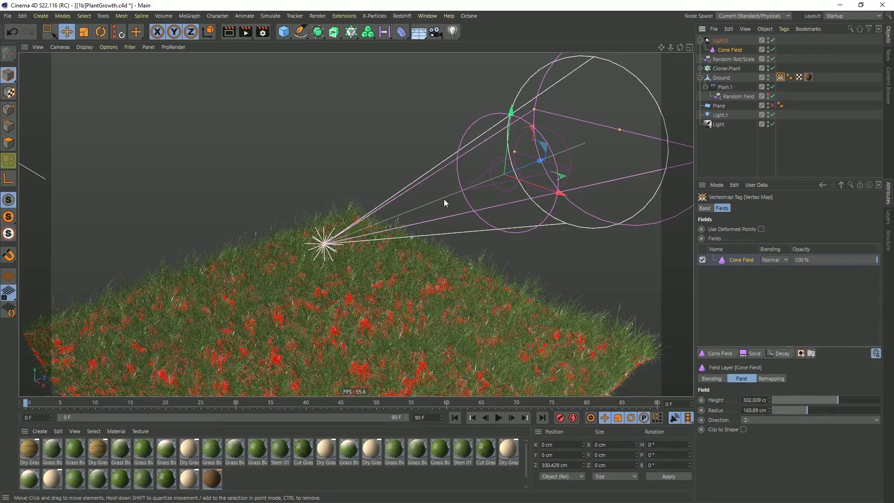
Rotate the spot light to a pitch of -90° so it points straight down at the ground.
click(722, 41)
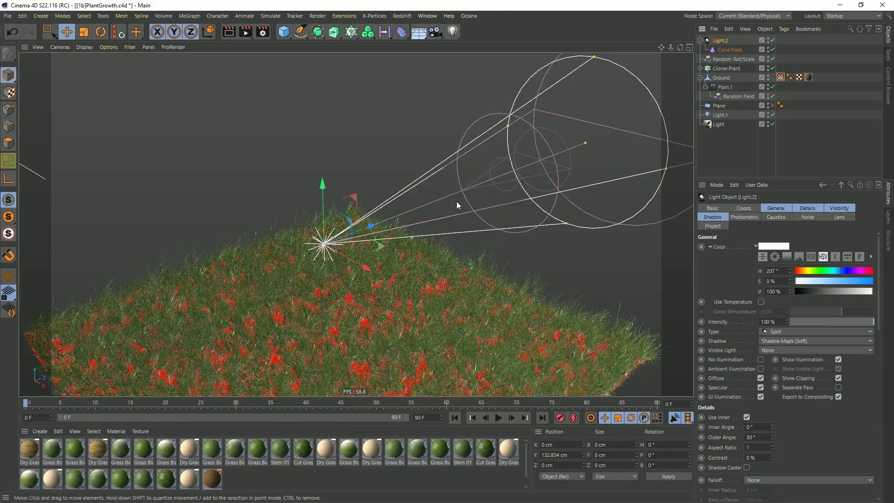
key(r)
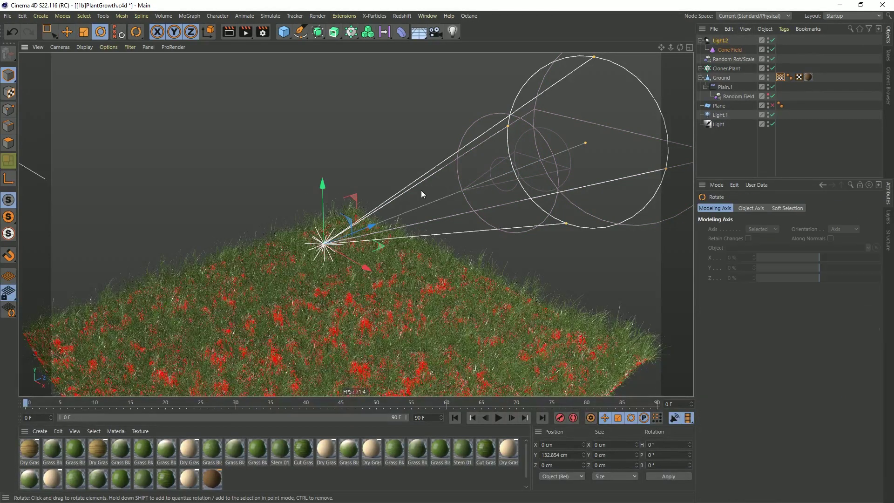
drag(292, 236, 446, 300)
drag(669, 455, 600, 460)
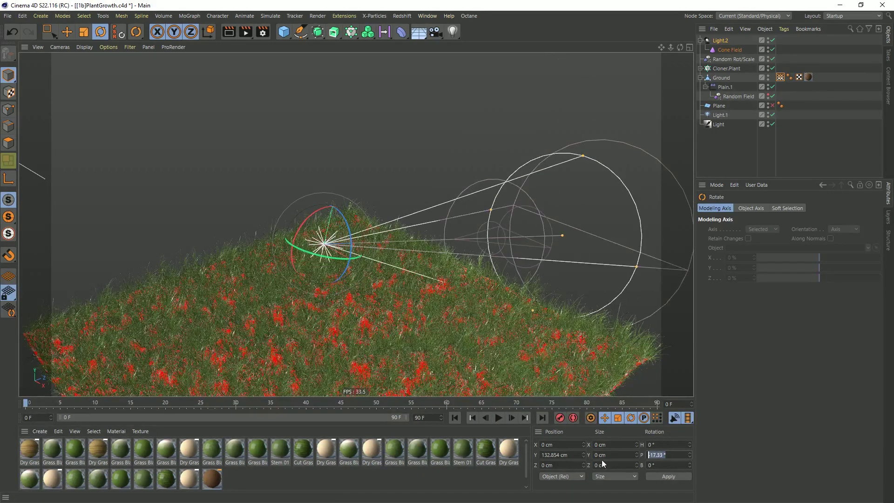
text(-8)
text(0)
key(Return)
Raise the spot light above the ground to a Y position of about 262 cm.
key(e)
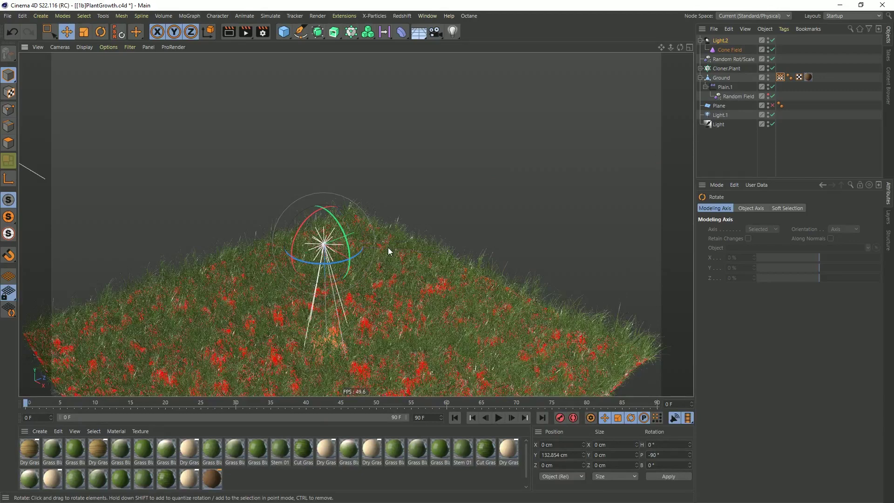
drag(329, 251, 317, 175)
alt+drag(350, 342, 379, 152)
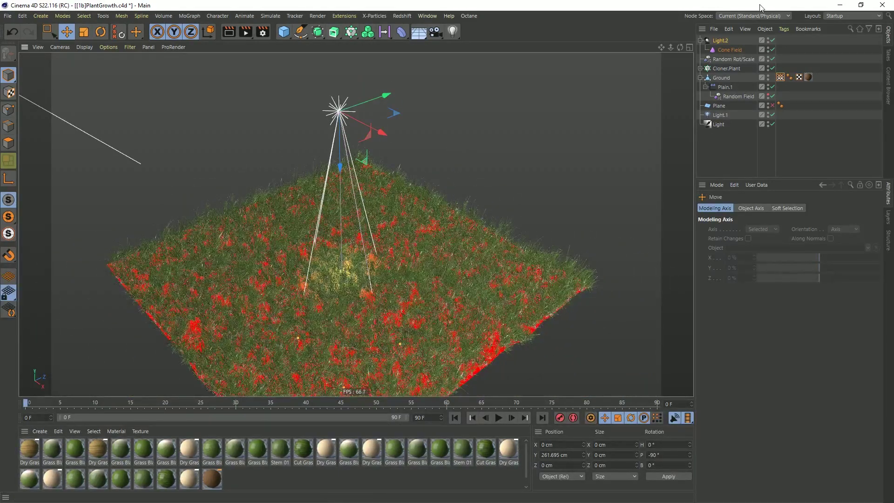
Add a Vibrate tag to the spot light with rotation enabled, amplitude 111° on all three axes and frequency 0.5.
right_click(721, 43)
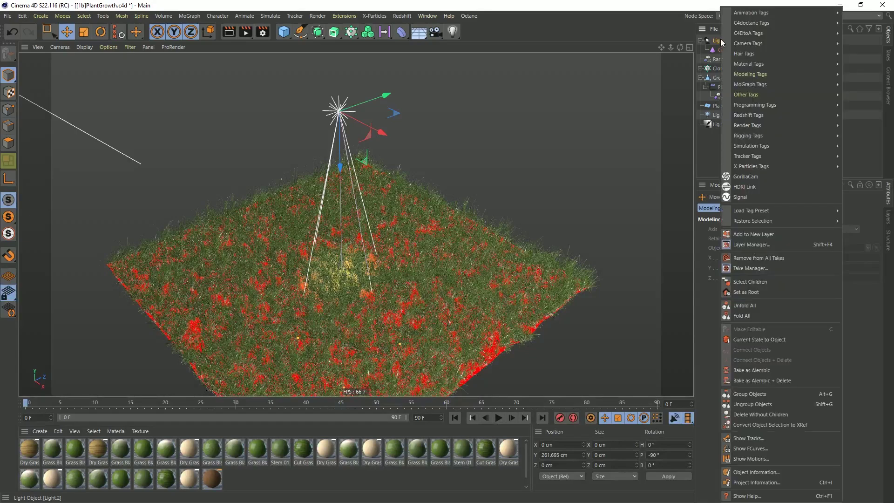
mouse_move(757, 15)
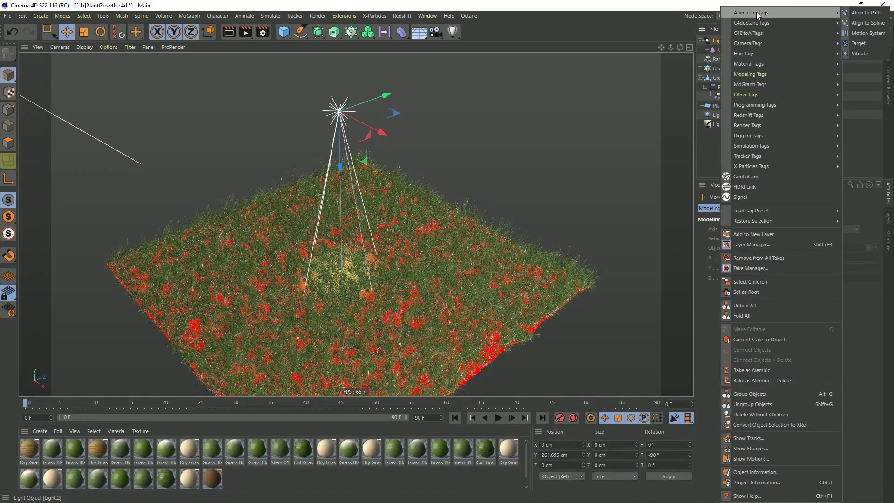
click(862, 54)
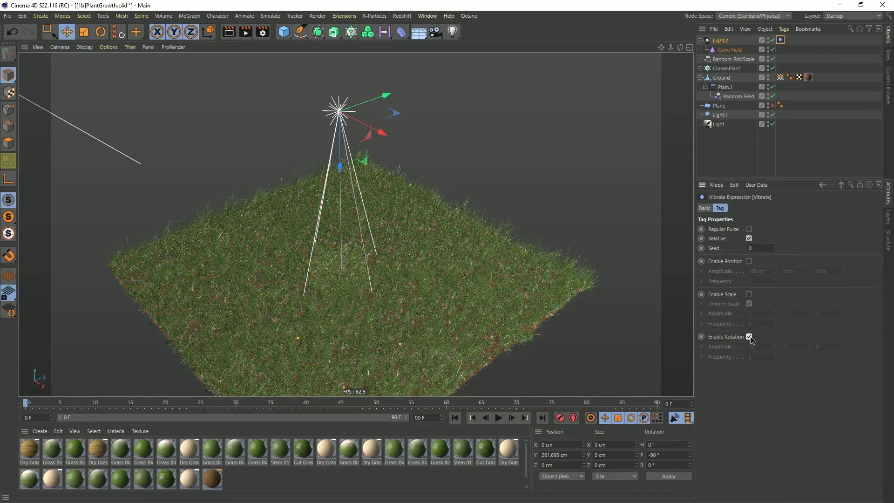
drag(763, 346, 710, 348)
text(0.5)
key(Return)
Play the light's vibration and extend the project length and preview range to 999 frames.
click(499, 417)
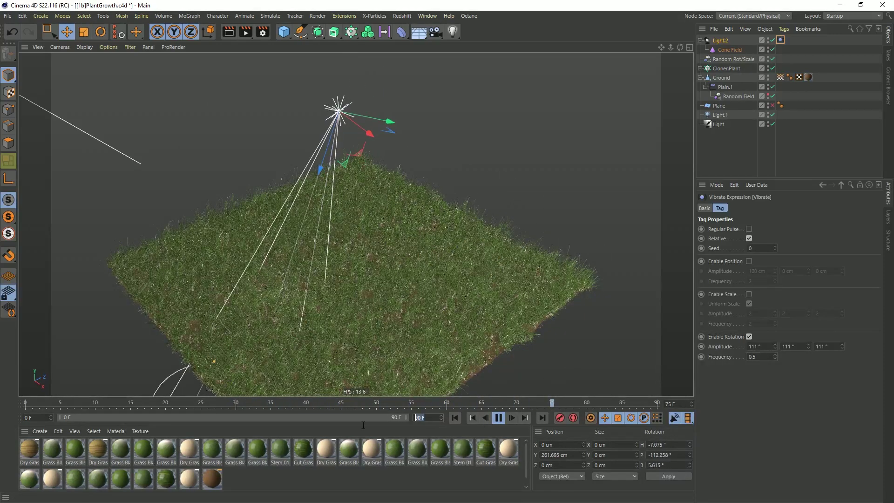
double_click(422, 418)
text(999)
key(Return)
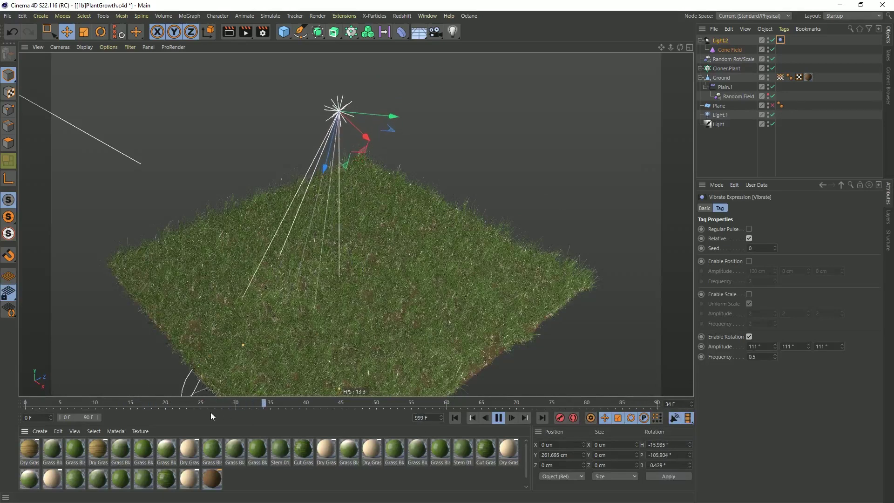
drag(98, 416, 407, 417)
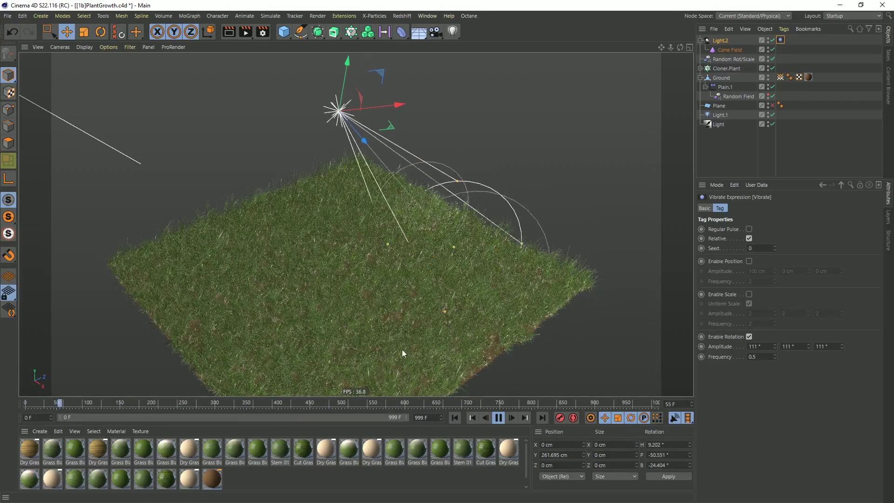
click(499, 418)
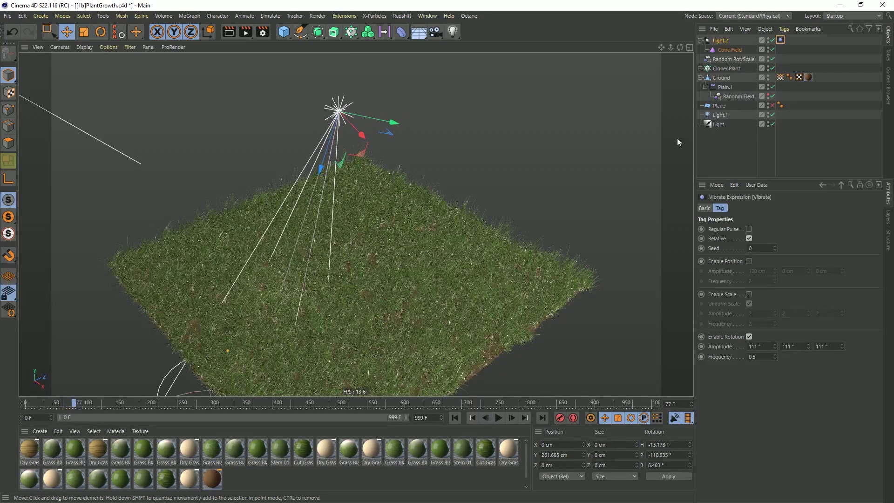
Disable Cloner.Plant and play the animation to check the Cone Field's effect on the Ground's vertex map.
click(781, 77)
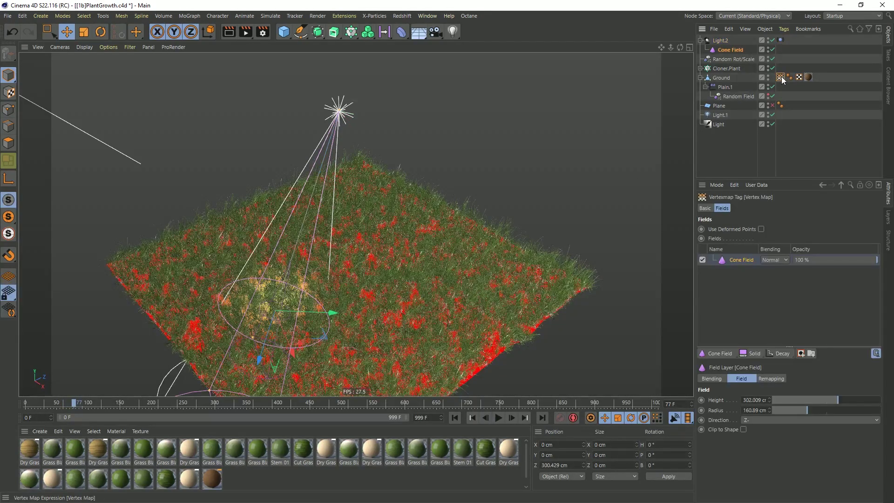
click(773, 68)
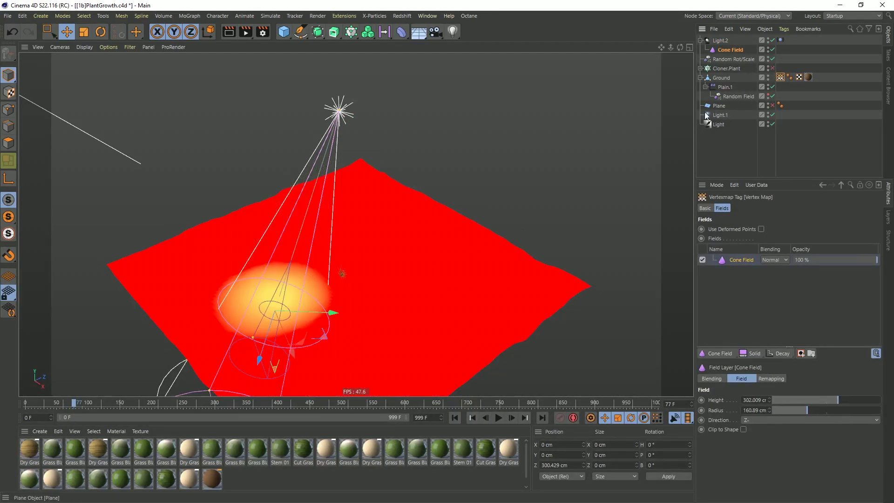
click(498, 418)
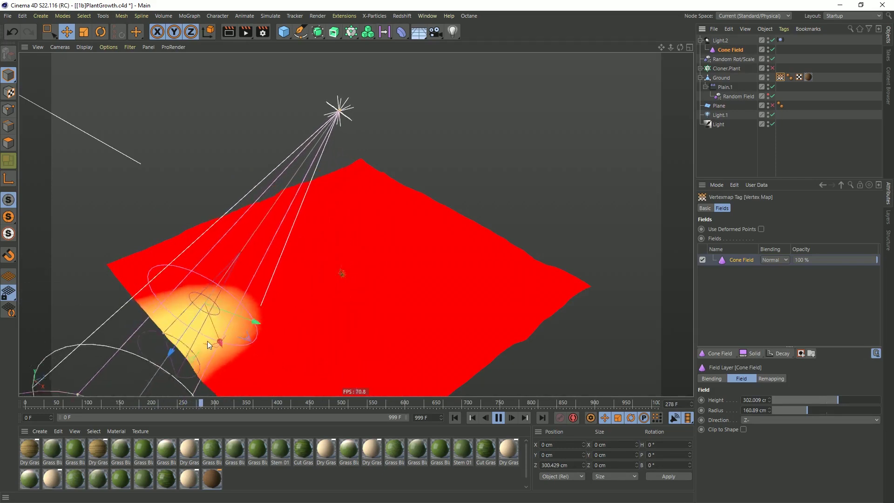
Stop the playback, re-enable Cloner.Plant and add a Plain effector to it.
click(497, 417)
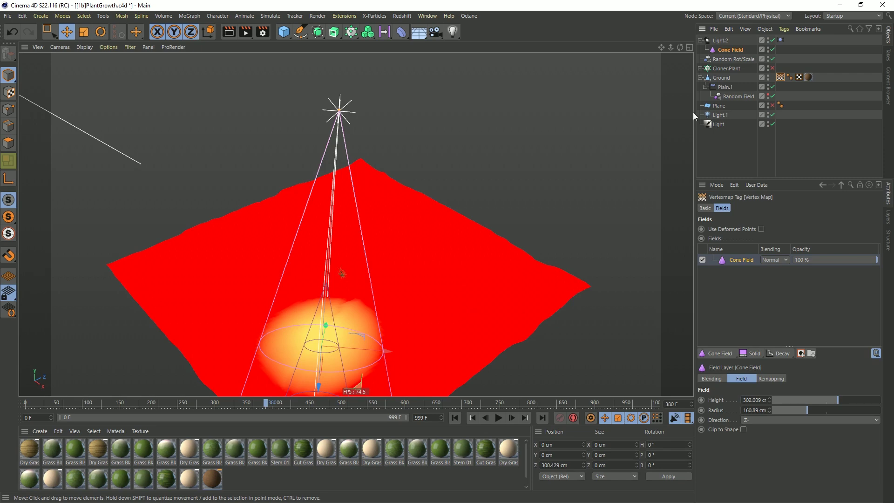
click(723, 67)
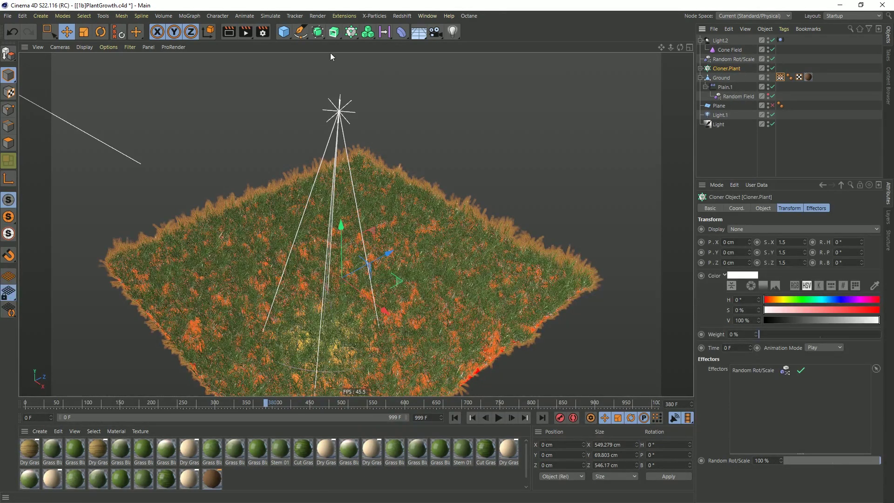
click(350, 31)
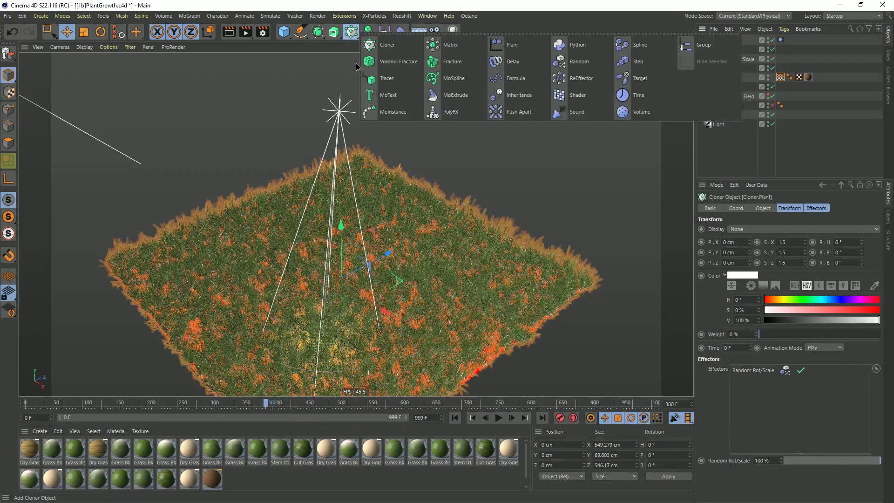
click(520, 44)
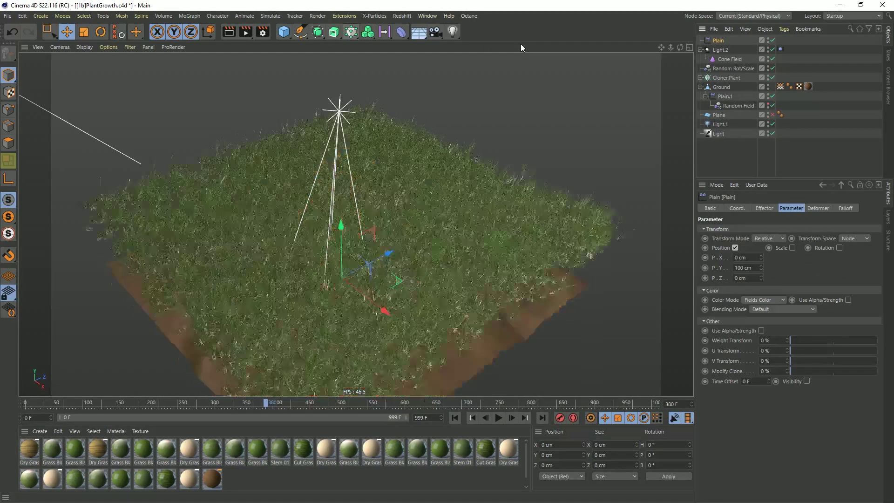
Turn off the Plain effector's position transform and enable uniform scale with a value of -1.
click(735, 247)
click(773, 247)
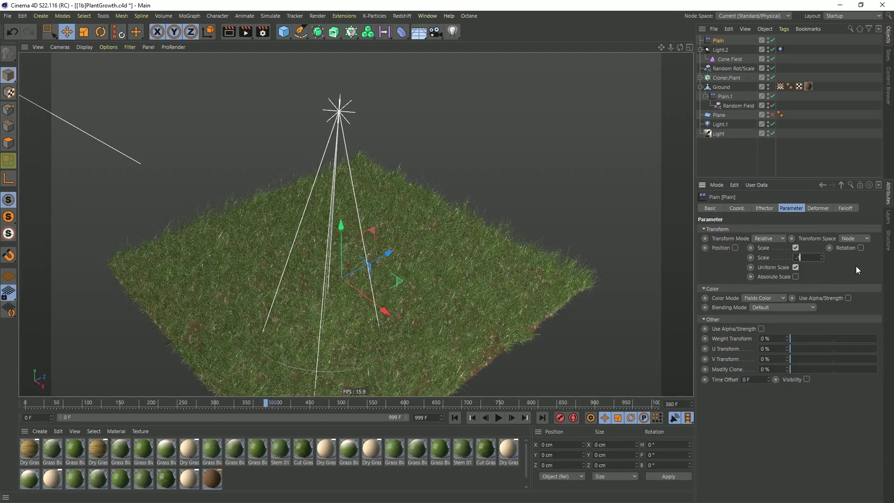
text(-1)
key(Return)
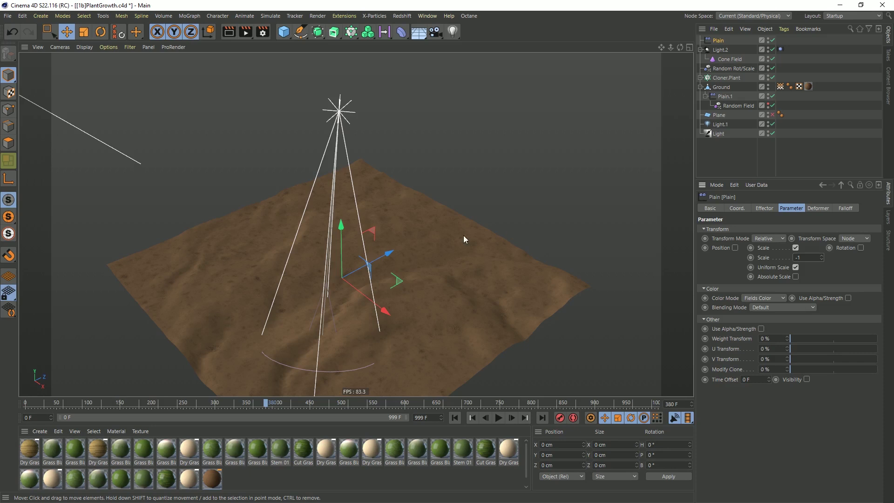
alt+drag(348, 287, 341, 280)
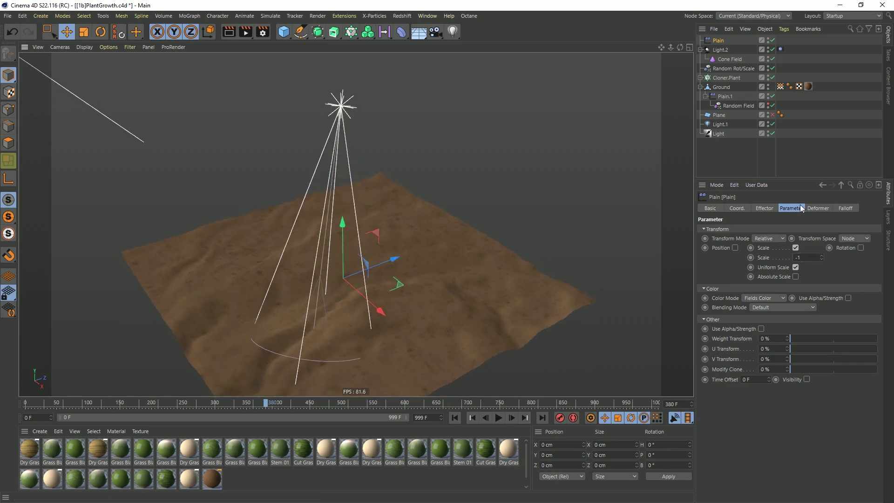
Use the Ground's vertex map as the Plain effector's falloff field and add an Invert layer above it.
click(845, 208)
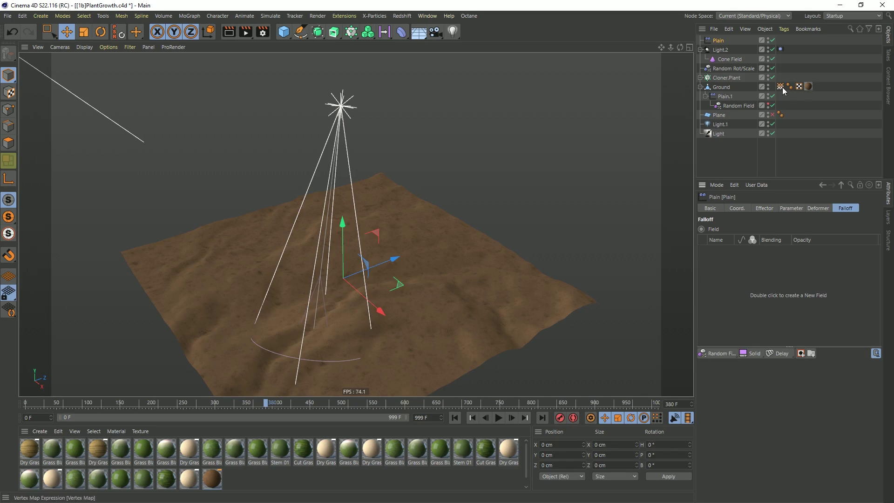
drag(782, 91, 740, 281)
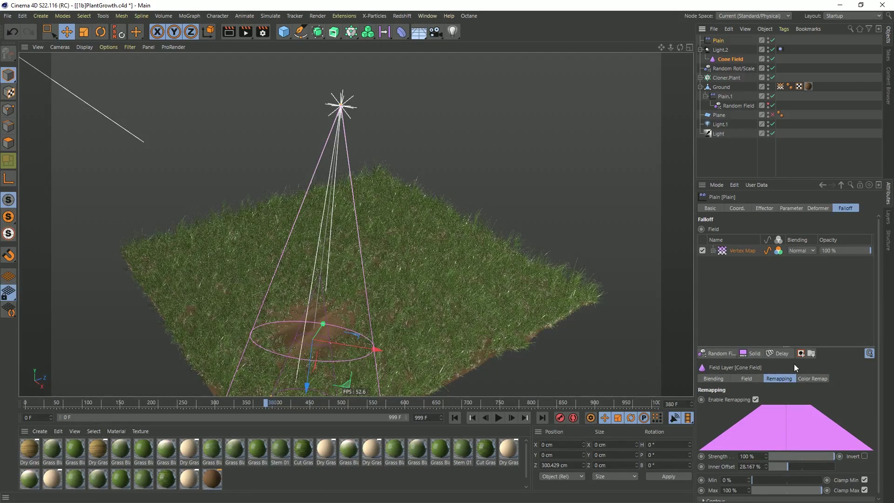
click(777, 354)
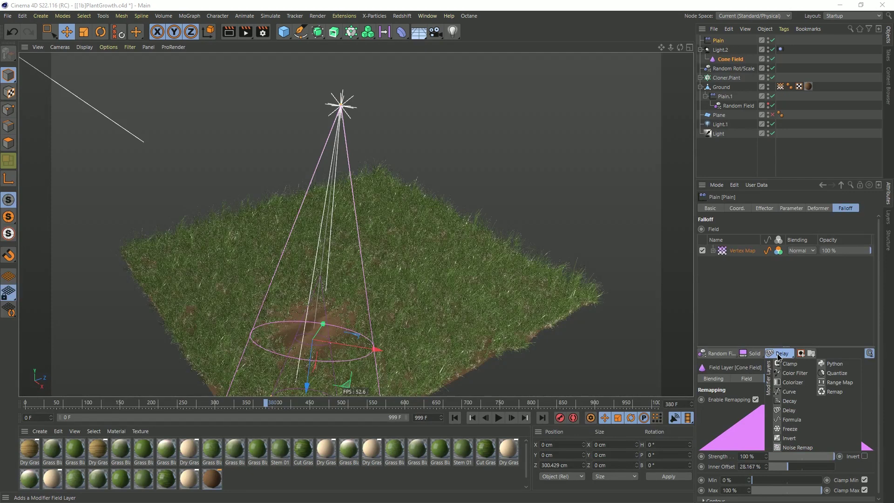
click(789, 437)
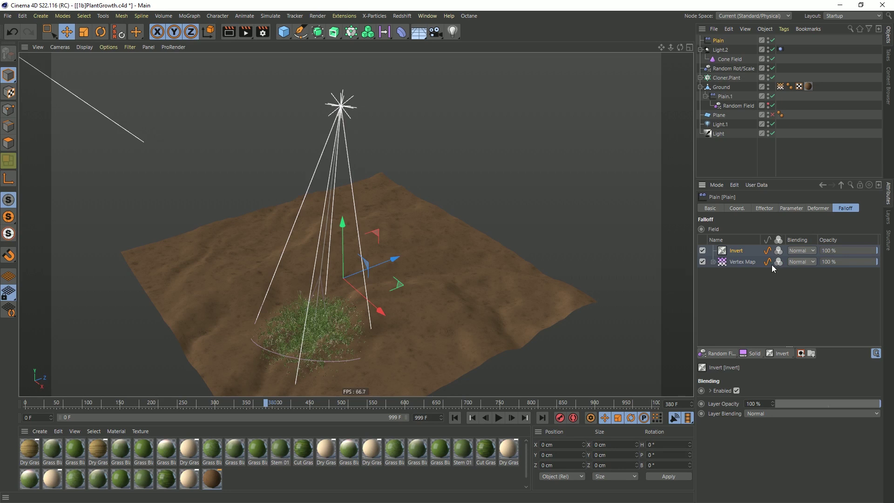
Play the animation to check how the grass follows the spot light's cone.
alt+middle_drag(333, 341, 348, 290)
click(499, 418)
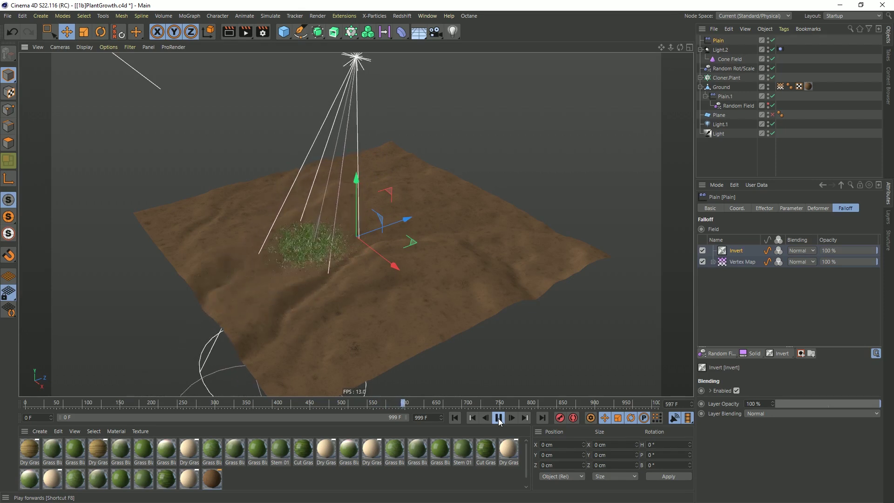
click(499, 418)
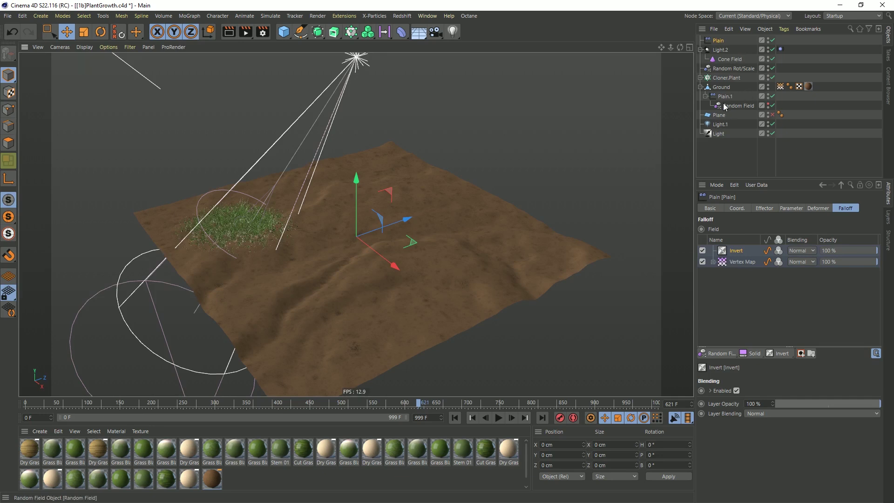
Add a Decay layer to the Ground's vertex map fields and play the animation from the start.
click(780, 87)
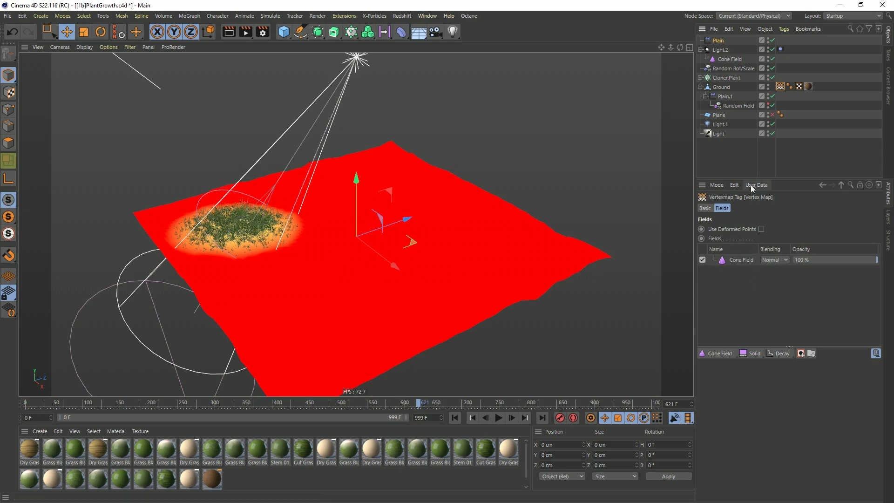
click(781, 353)
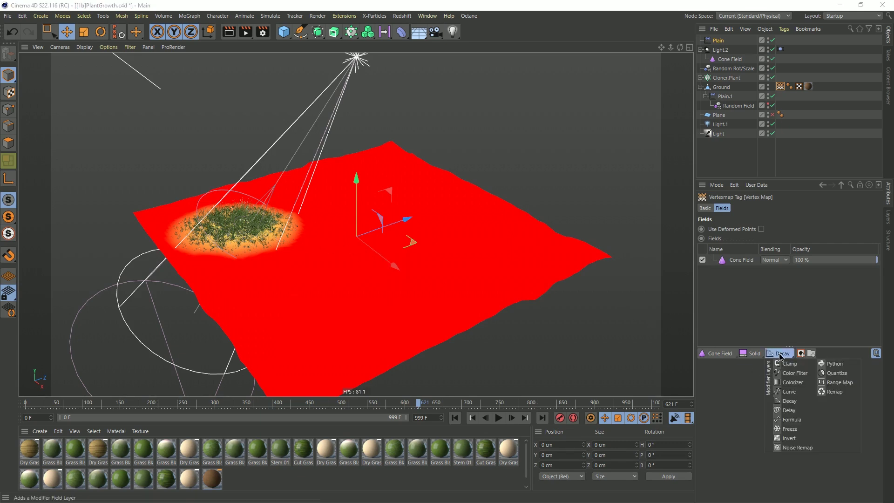
click(792, 401)
click(498, 417)
click(455, 418)
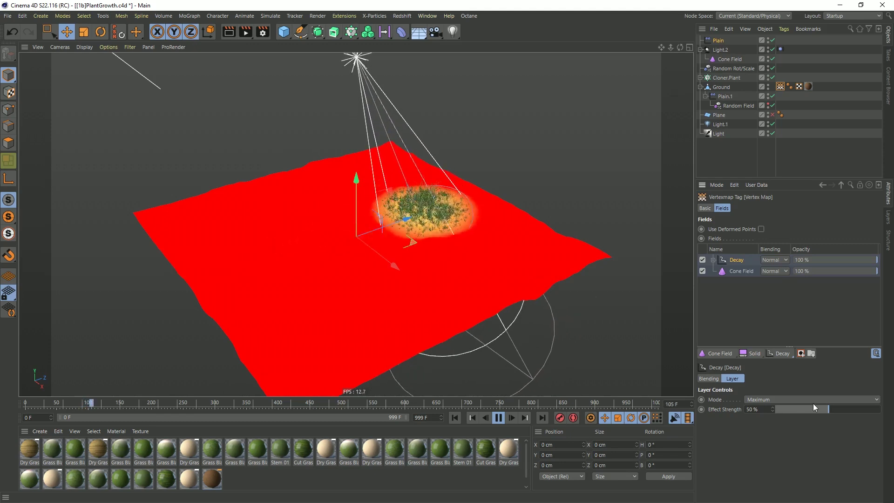
Try Decay effect strengths of 100% and 97%, replaying the animation from the start each time.
drag(823, 409, 881, 409)
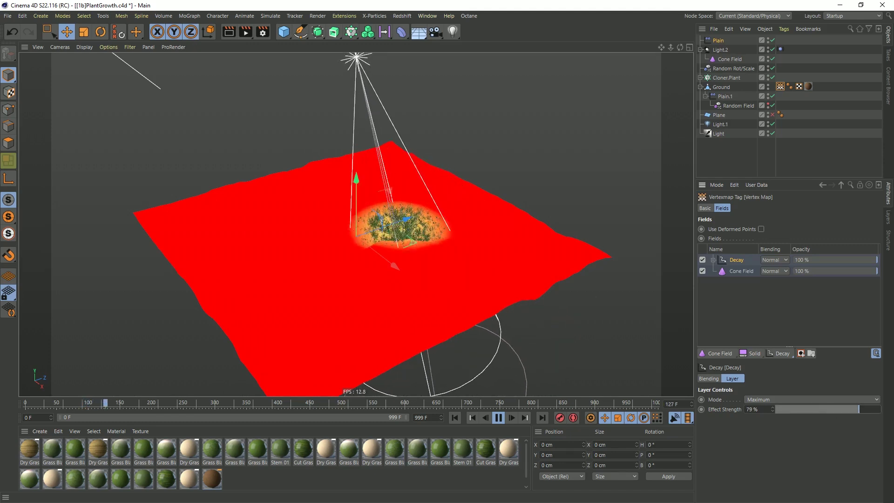
click(455, 417)
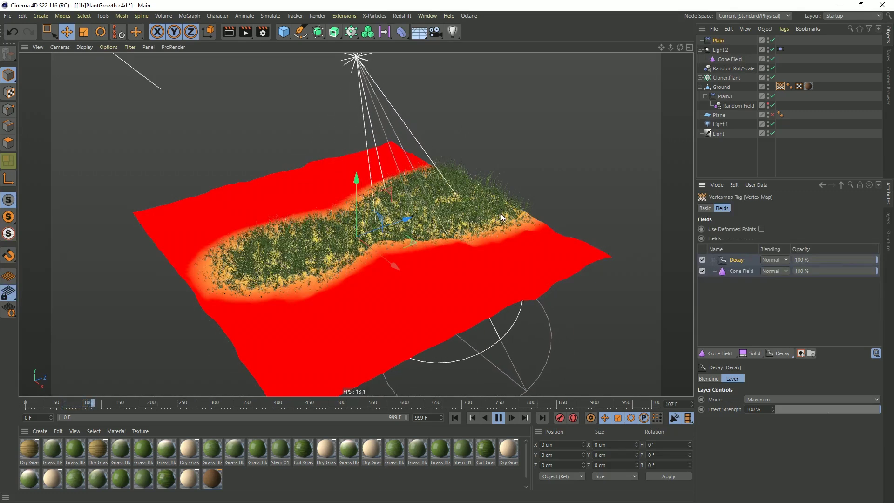
drag(880, 410, 877, 410)
click(454, 418)
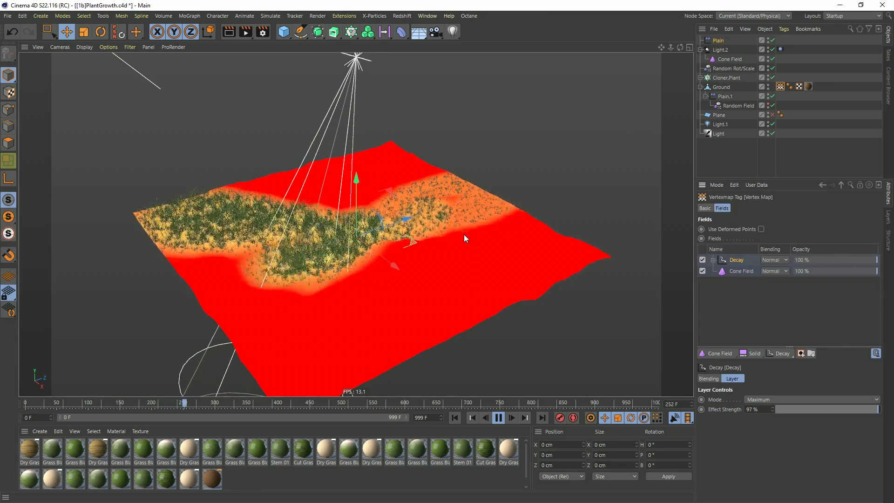
Replace the vertex map's Decay layer with a Freeze layer and set its blending to Add.
click(498, 418)
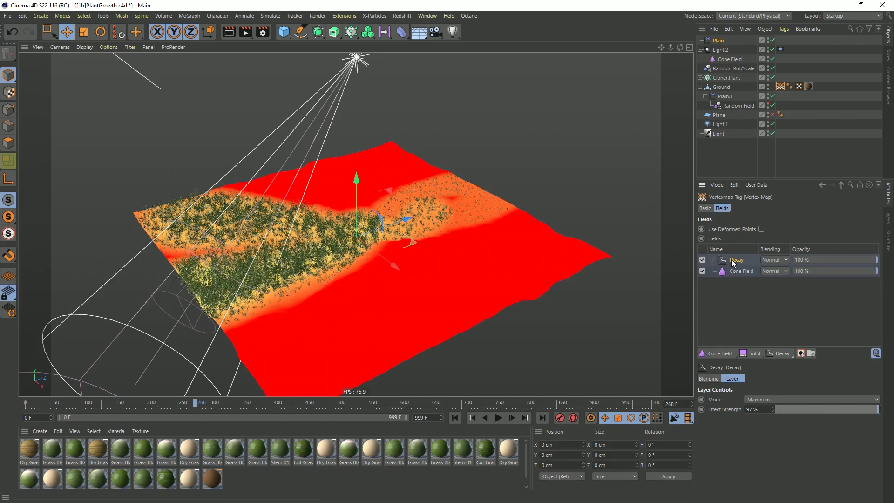
key(Delete)
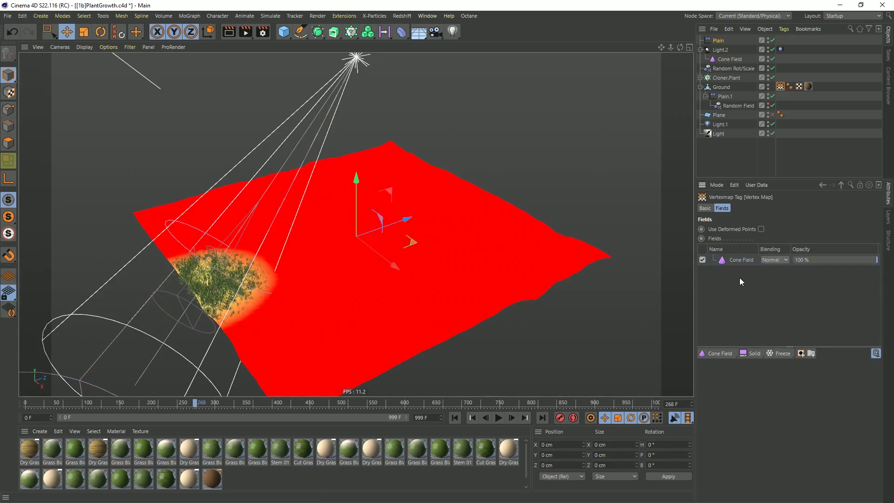
drag(776, 354, 790, 428)
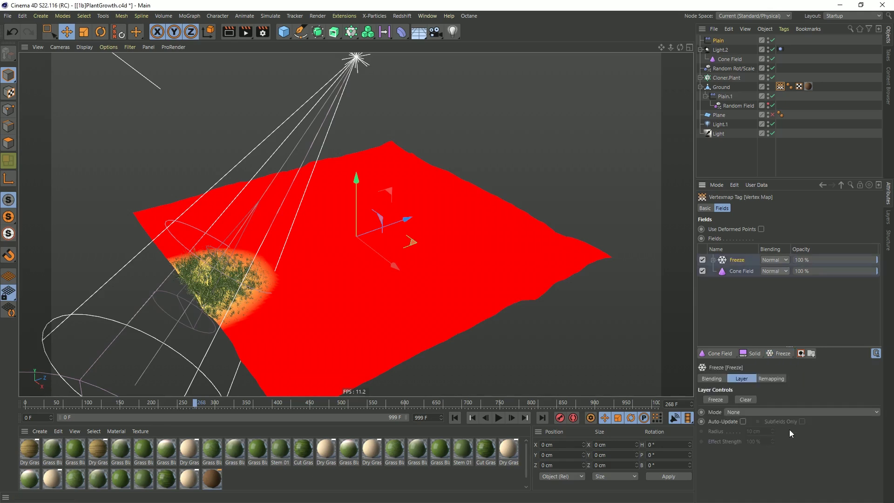
click(772, 261)
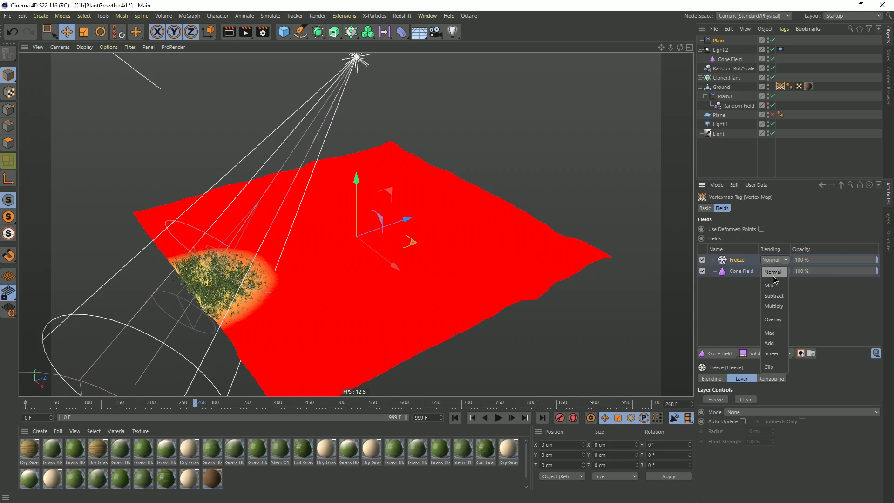
click(770, 345)
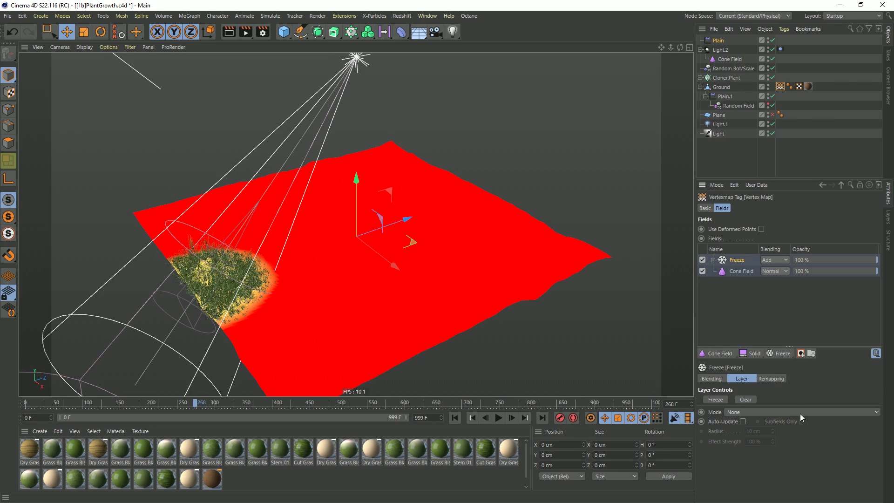
Clear the Freeze layer at frame 0 and enable its Auto-Update while playing the animation.
click(456, 418)
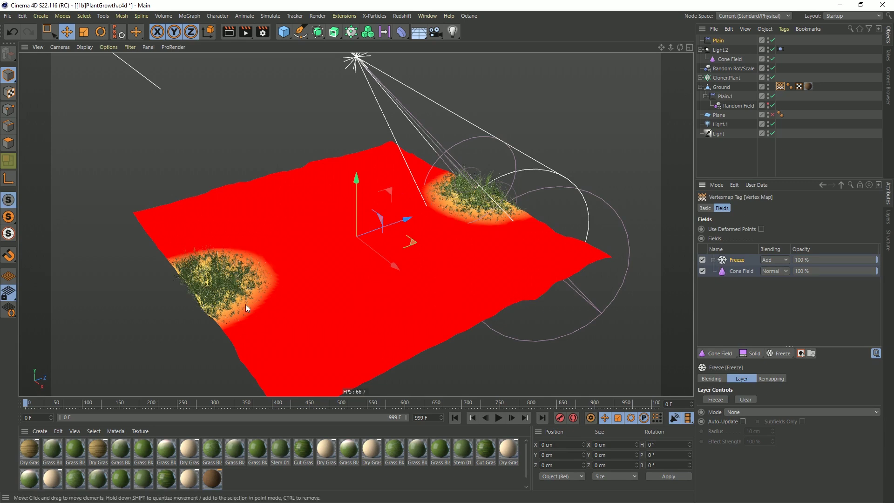
click(744, 400)
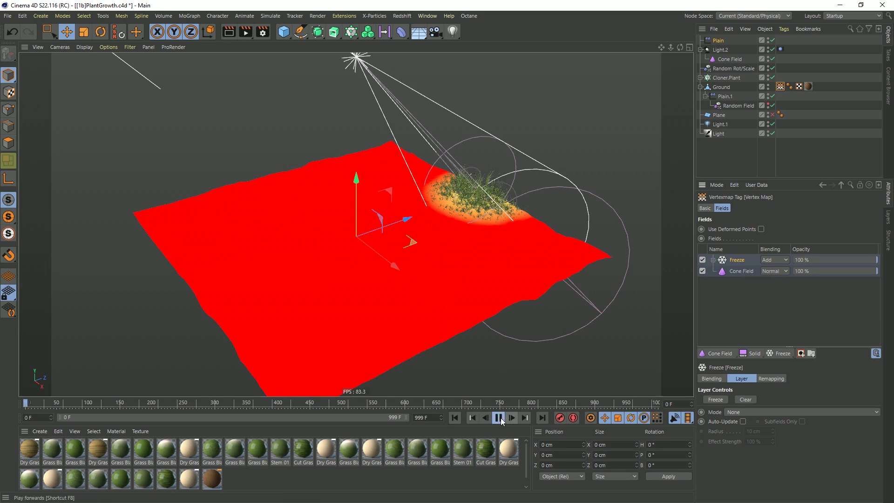
click(499, 418)
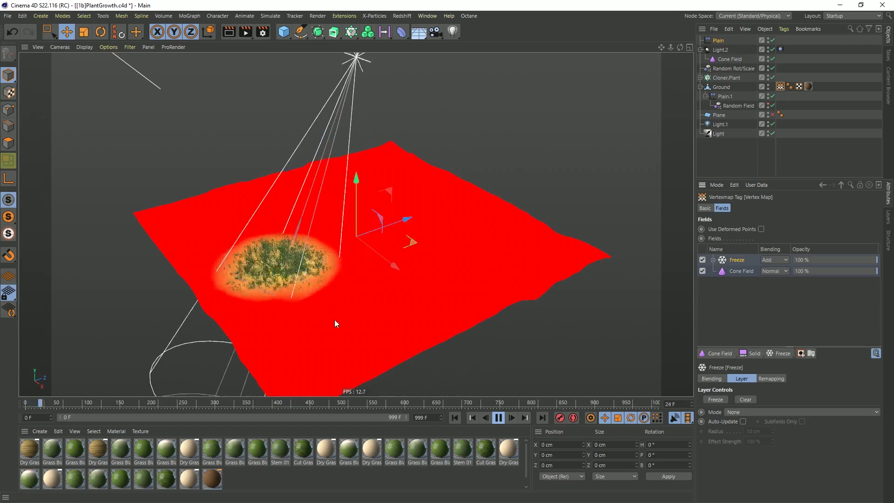
click(743, 421)
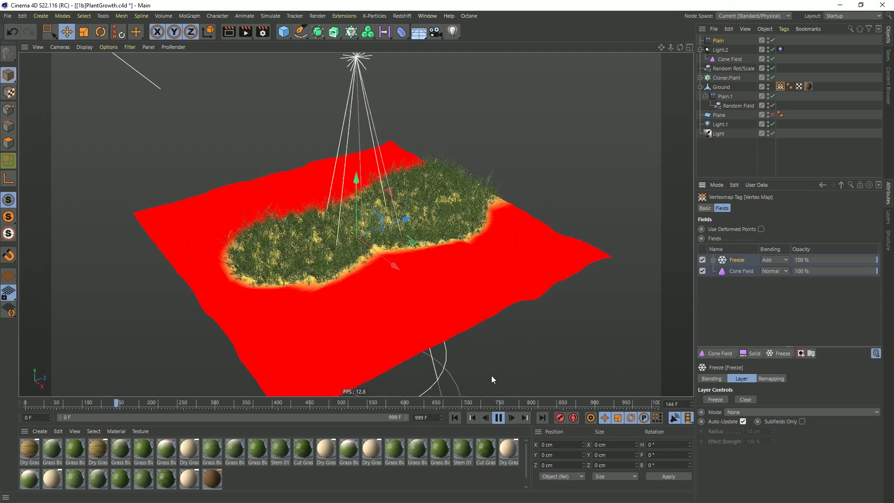
click(499, 419)
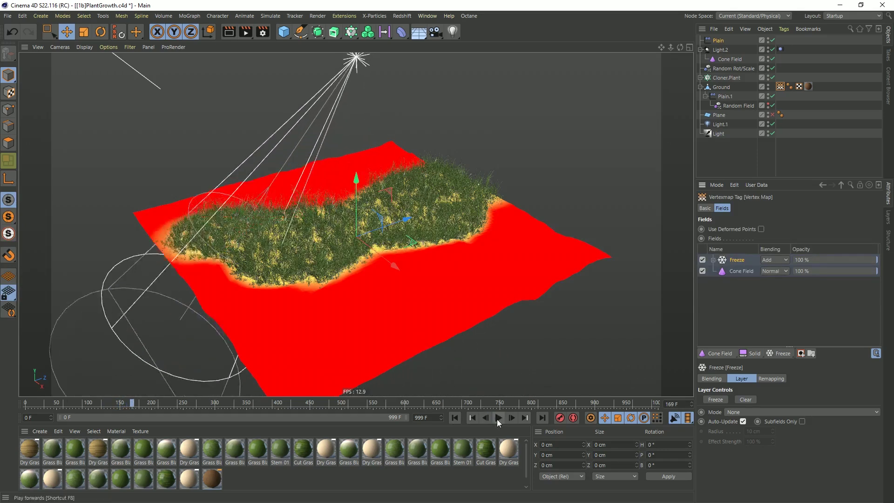
Set the vertex map's Cone Field remapping strength to 10% and return the animation to frame 0.
click(750, 272)
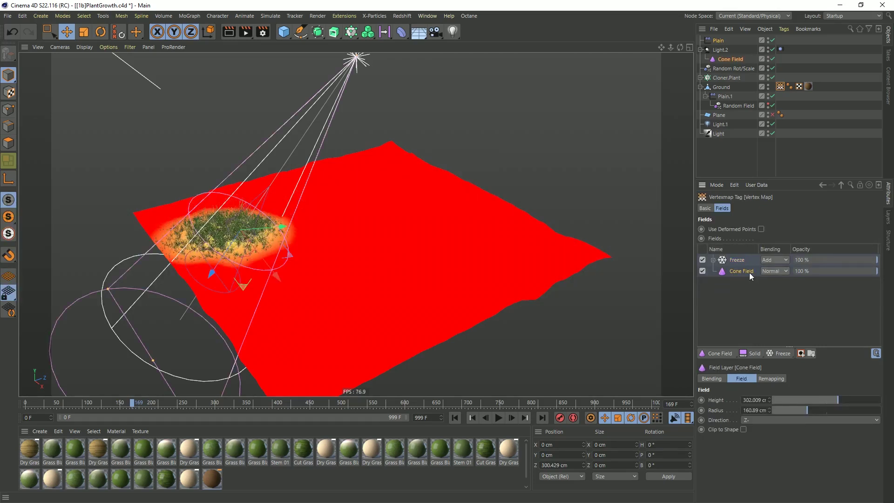
click(771, 379)
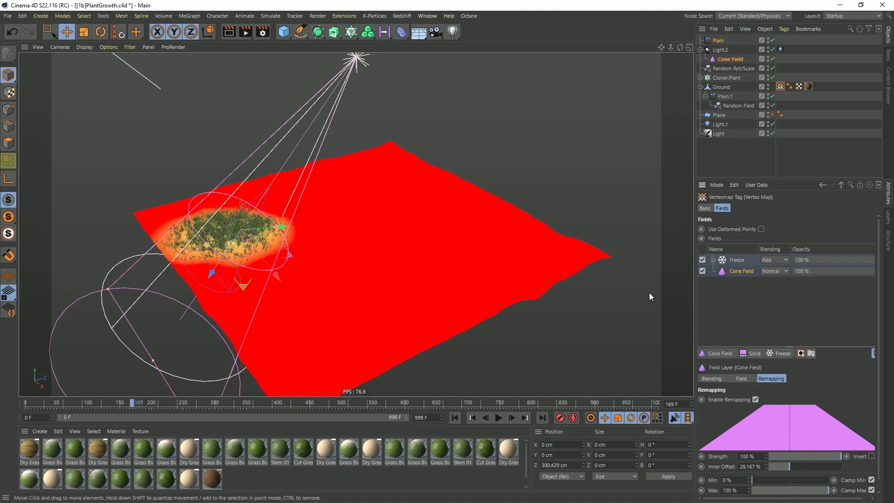
click(773, 379)
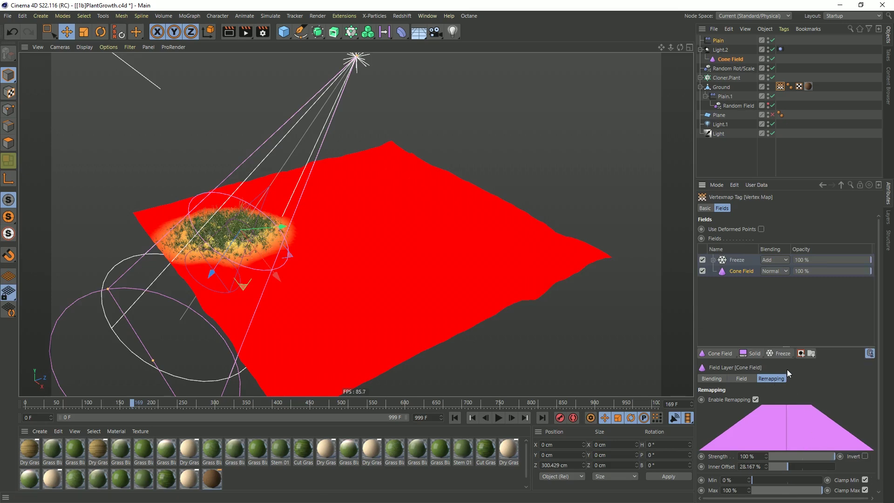
drag(782, 353, 788, 389)
drag(693, 343, 637, 343)
drag(721, 347, 720, 308)
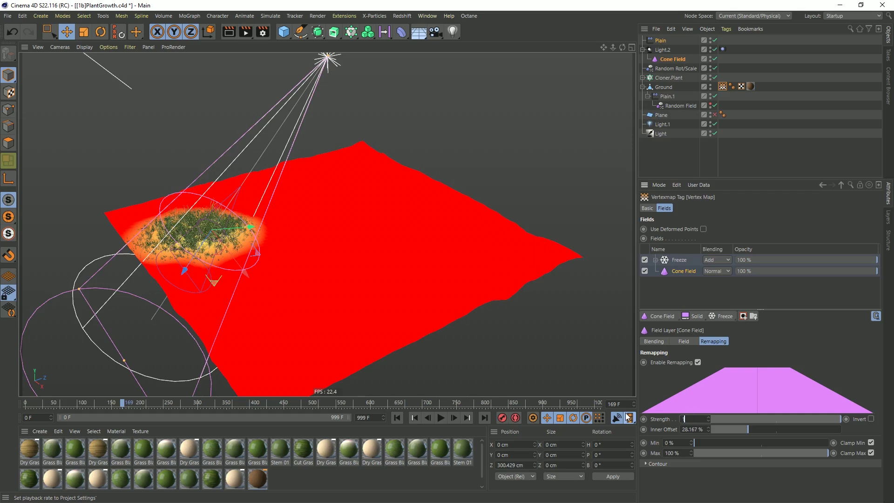
key(Return)
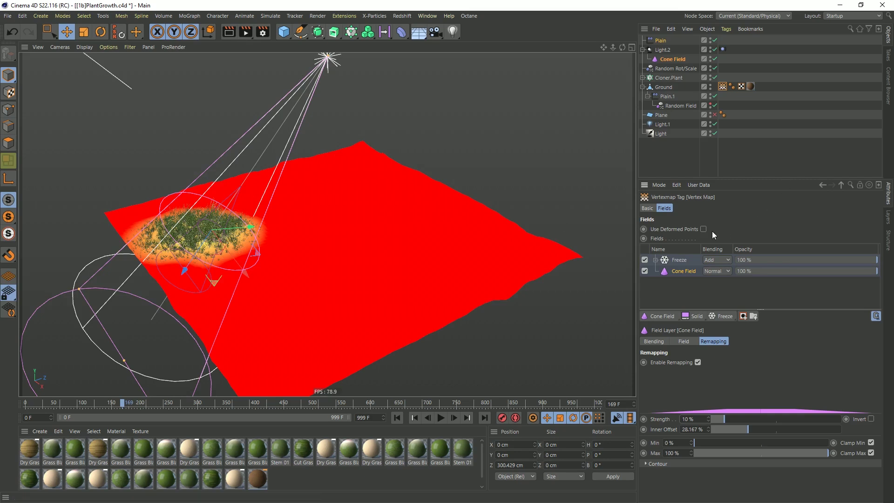
click(397, 418)
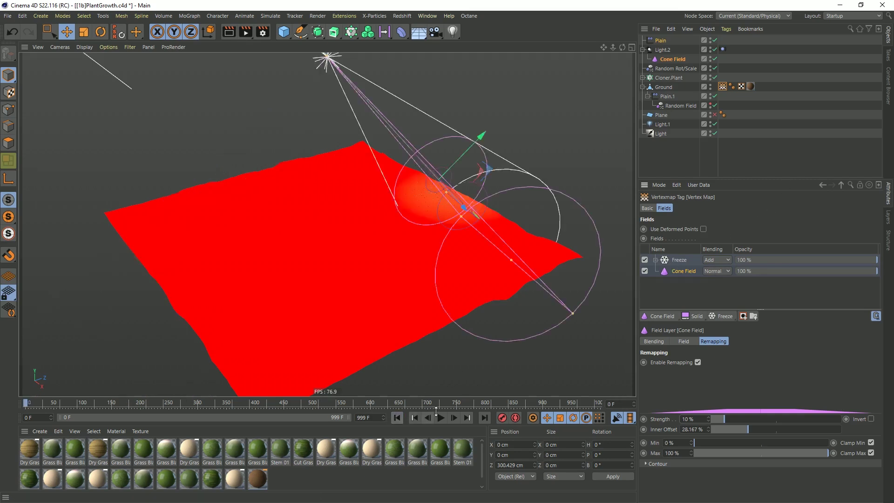
Play the animation, set the vertex map's Freeze layer mode to Grow, and restart playback from frame 0.
click(443, 418)
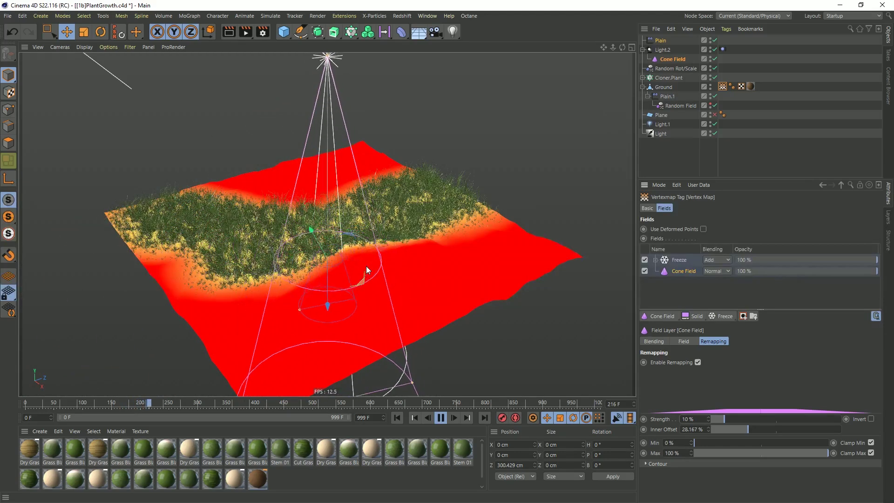
click(686, 258)
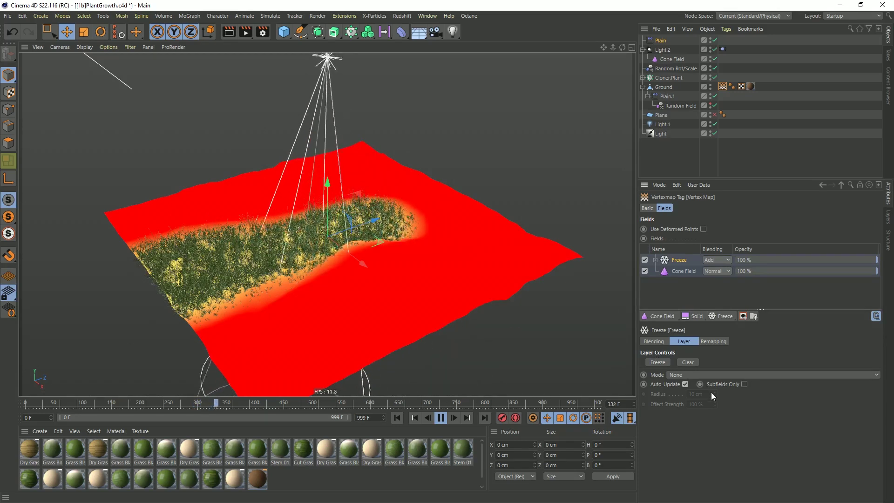
click(676, 375)
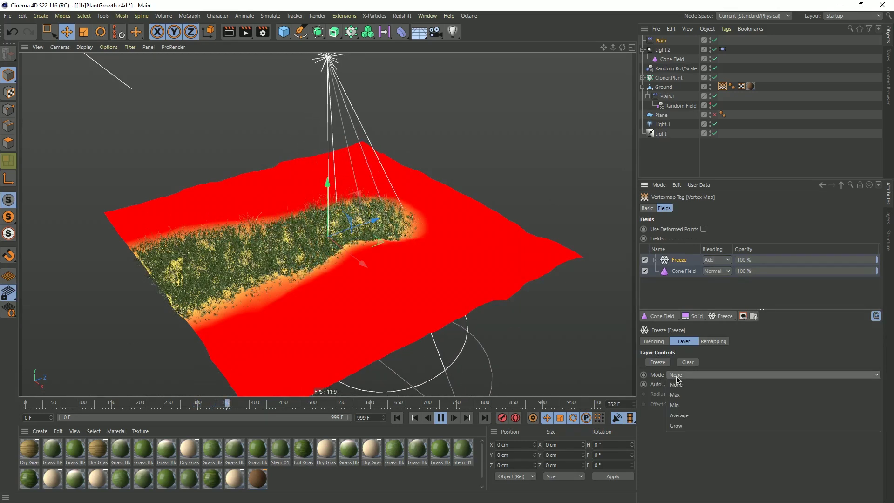
click(689, 426)
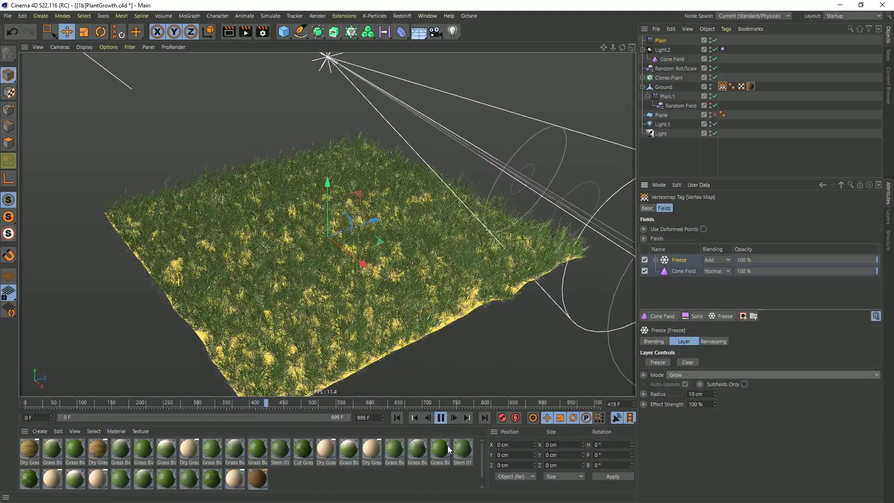
click(397, 417)
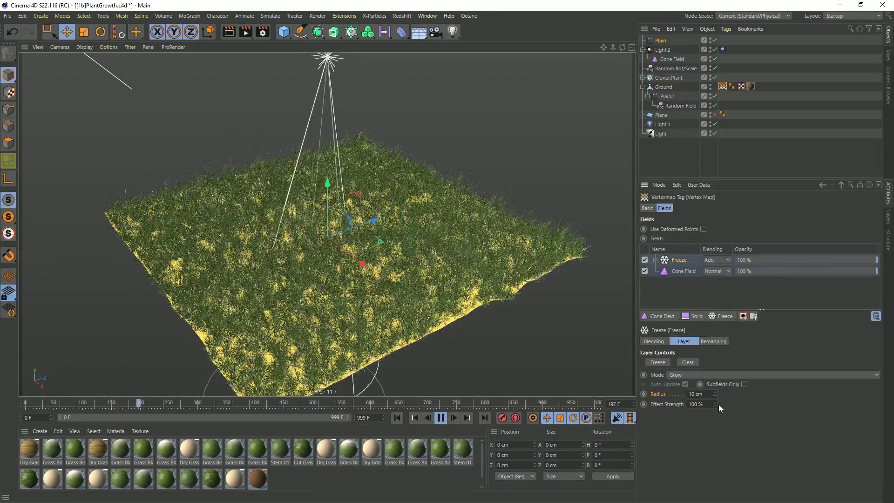
Try a Freeze effect strength of 10%, replaying the animation from the start before stopping it at frame 0.
double_click(701, 404)
text(10)
key(Return)
click(397, 419)
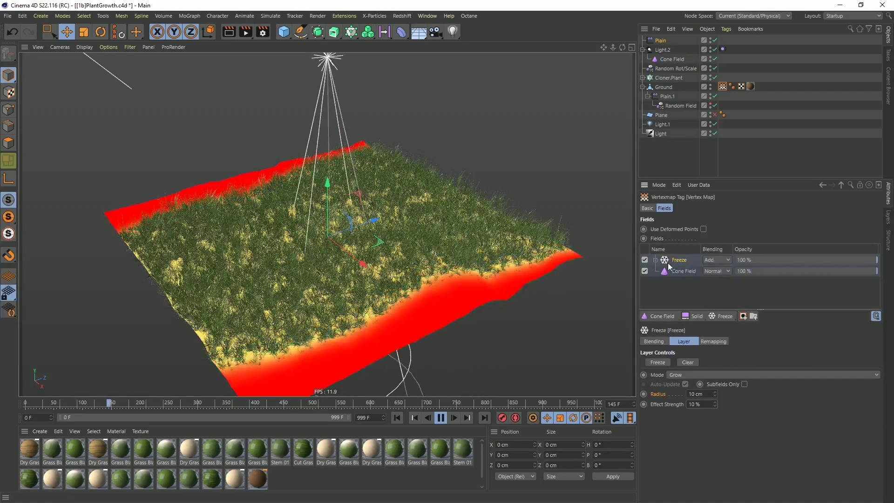
click(441, 418)
click(399, 417)
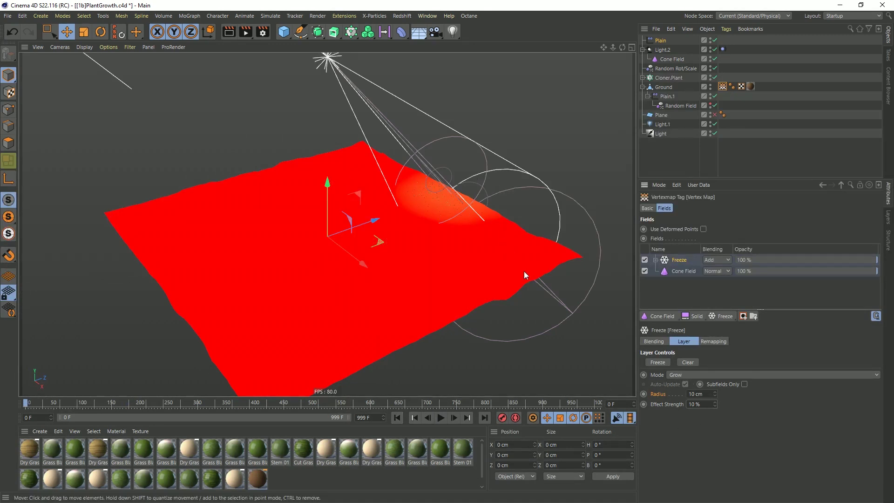
Set the Freeze layer's mode to None and play the first frames of the animation for comparison.
click(689, 375)
click(676, 384)
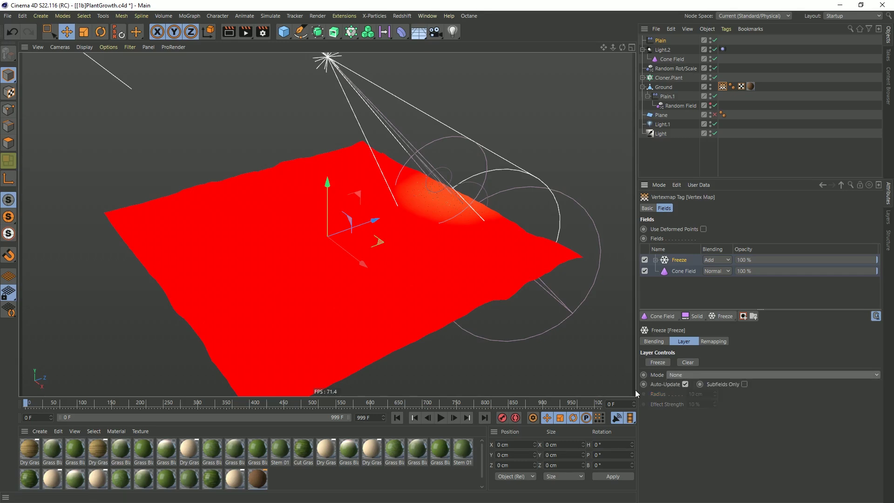
click(441, 418)
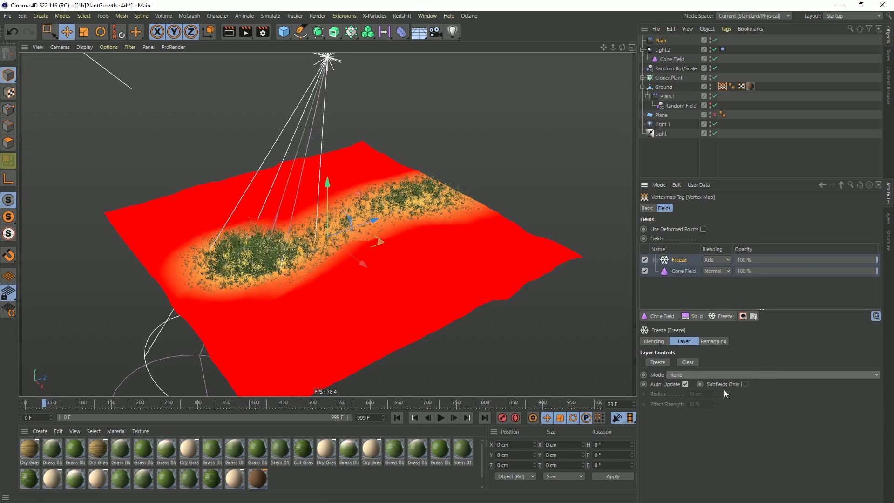
Set the Freeze layer's mode to Grow and its radius to 0 cm.
click(685, 425)
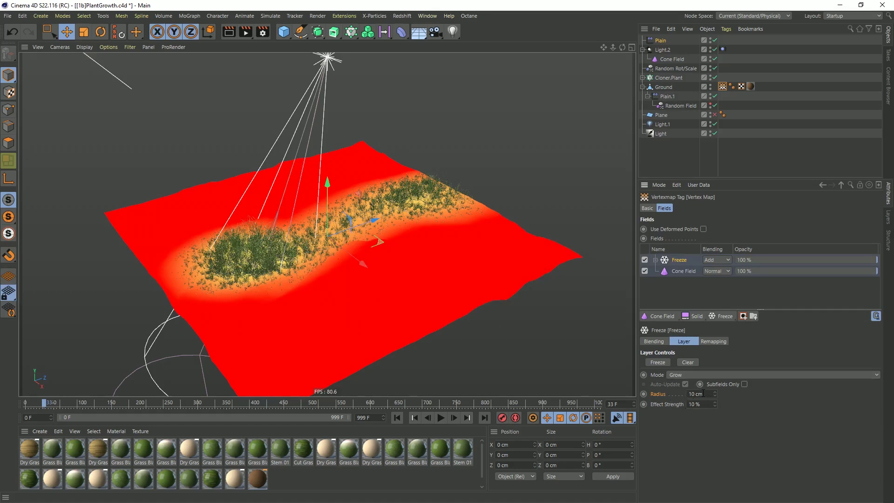
text(0)
key(Return)
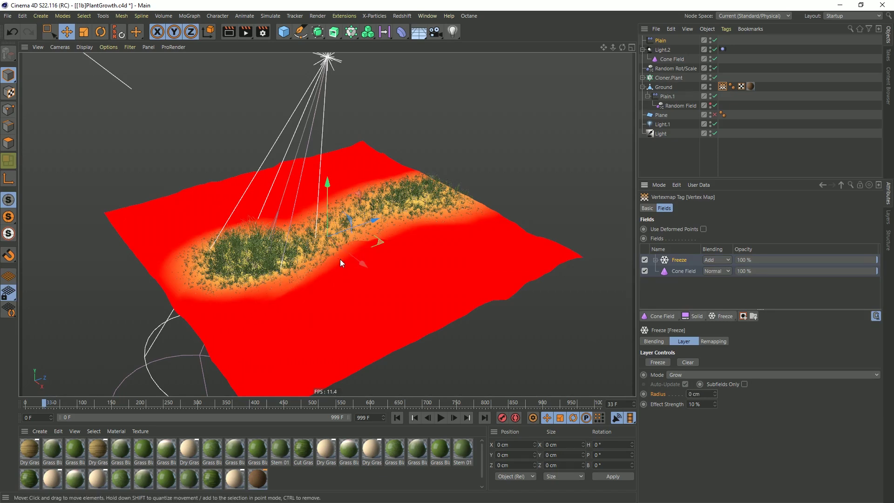
Examine the ground's polygon density with shaded wireframe lines, restore shading without lines, and inspect the grass patch.
key(n)
key(b)
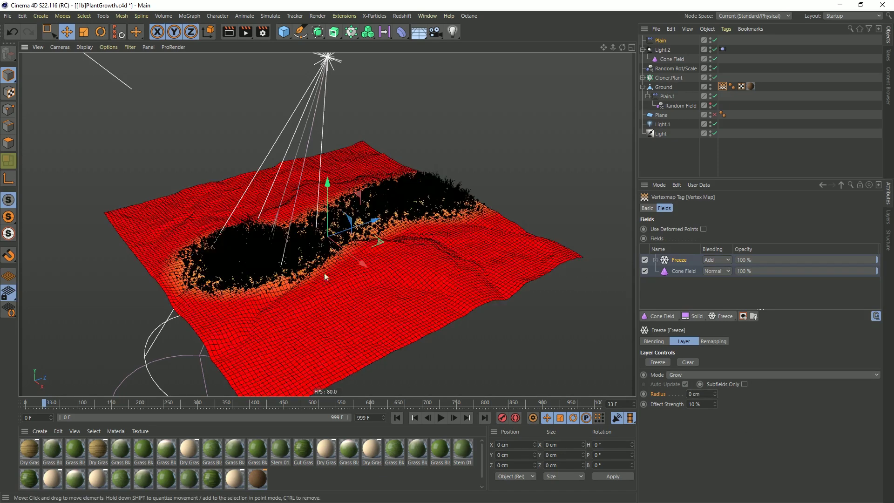
scroll(326, 274, up, 5)
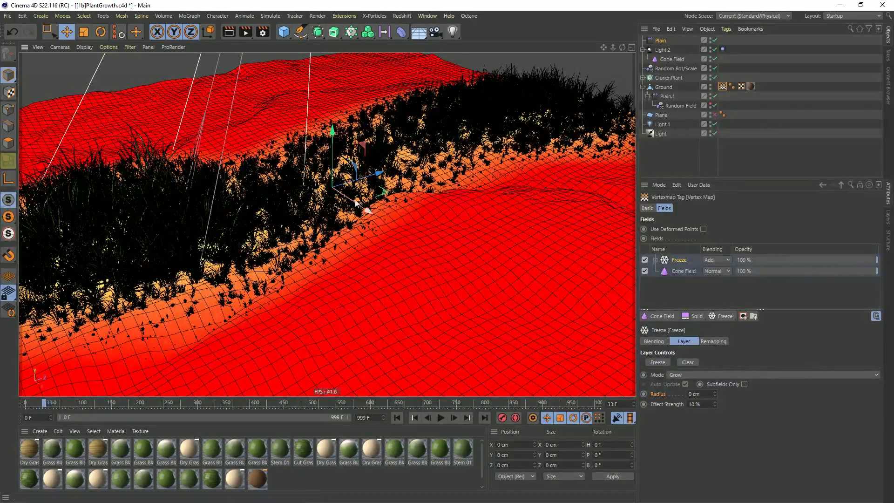
scroll(437, 211, down, 5)
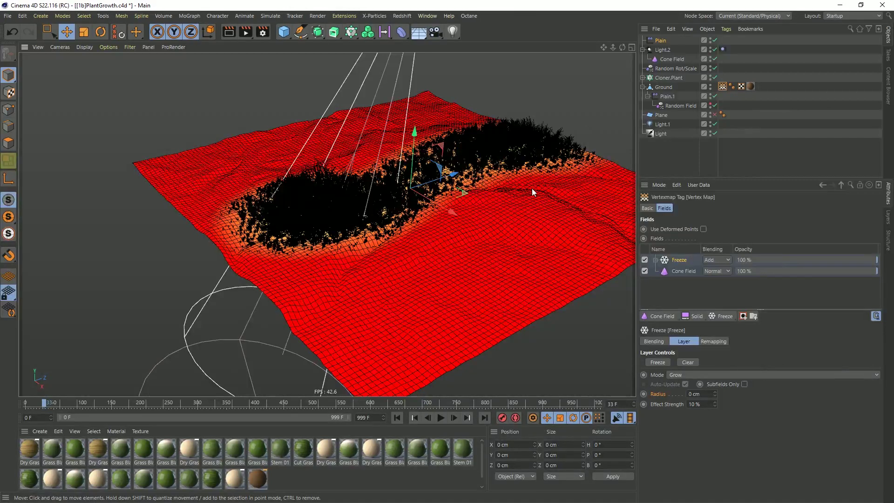
key(n)
key(a)
alt+drag(435, 180, 437, 195)
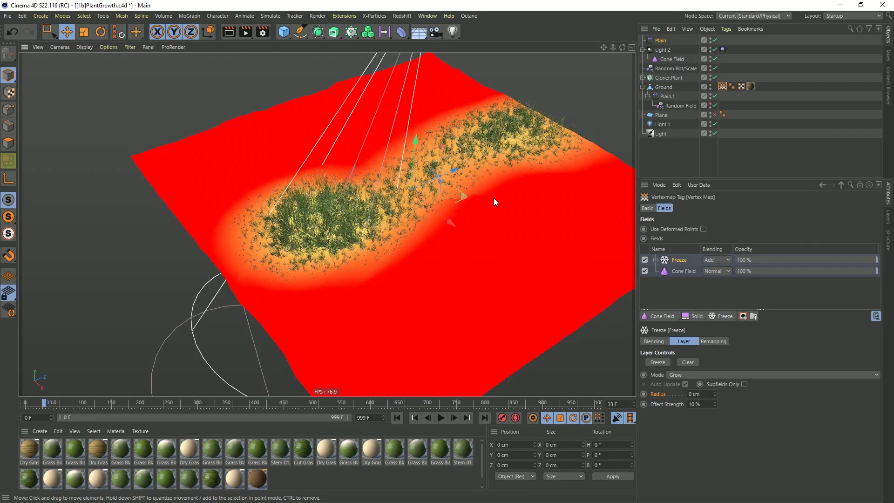
alt+drag(438, 200, 411, 197)
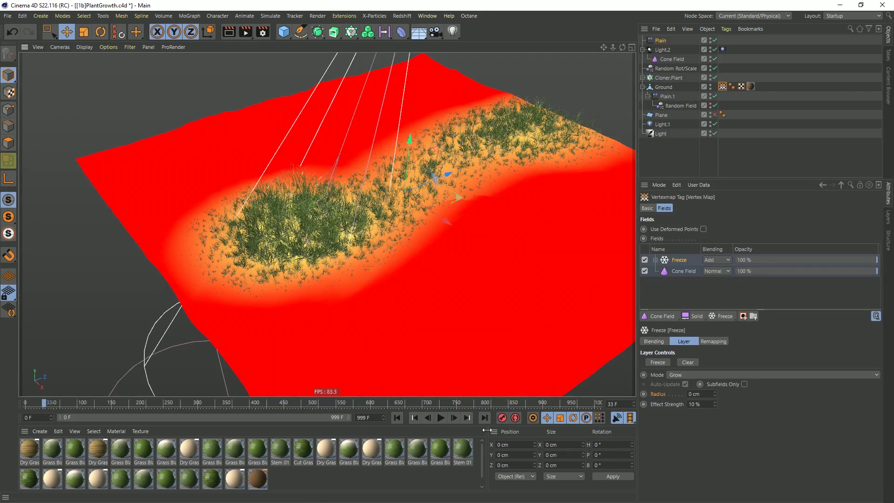
Replay the animation from frame 0 to check how the grass spreads with the 0 cm Freeze radius.
click(396, 417)
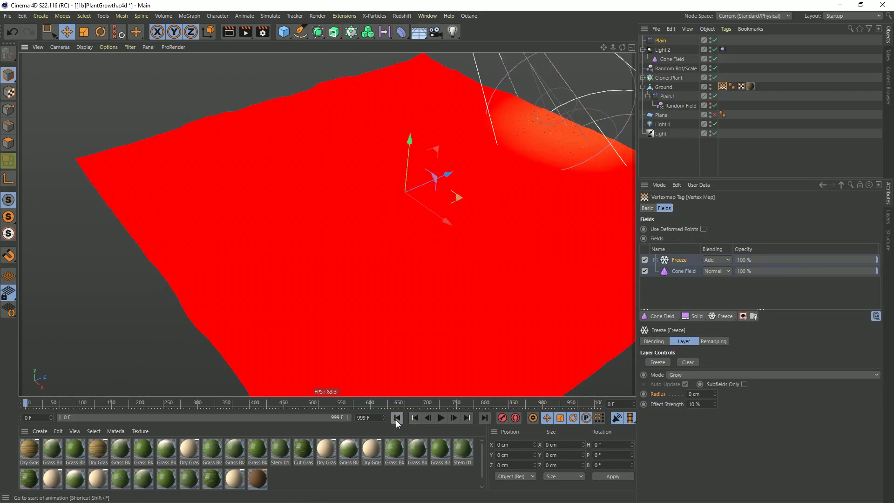
click(441, 418)
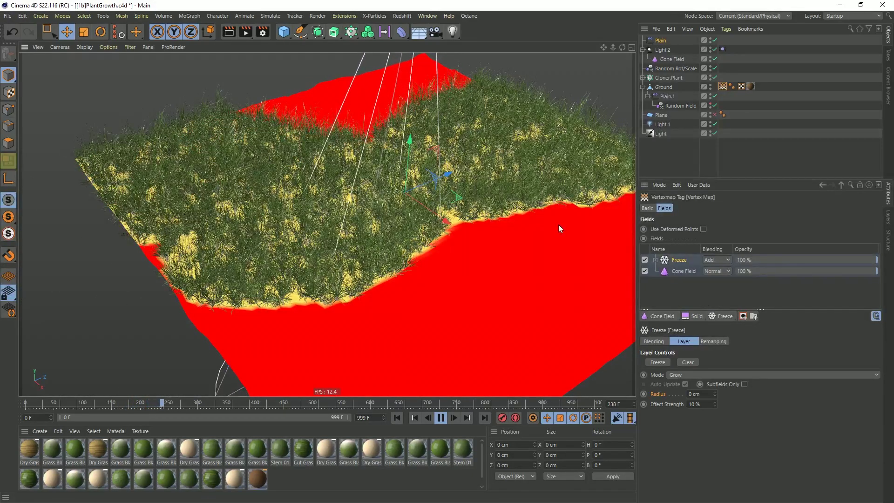
key(shift+f)
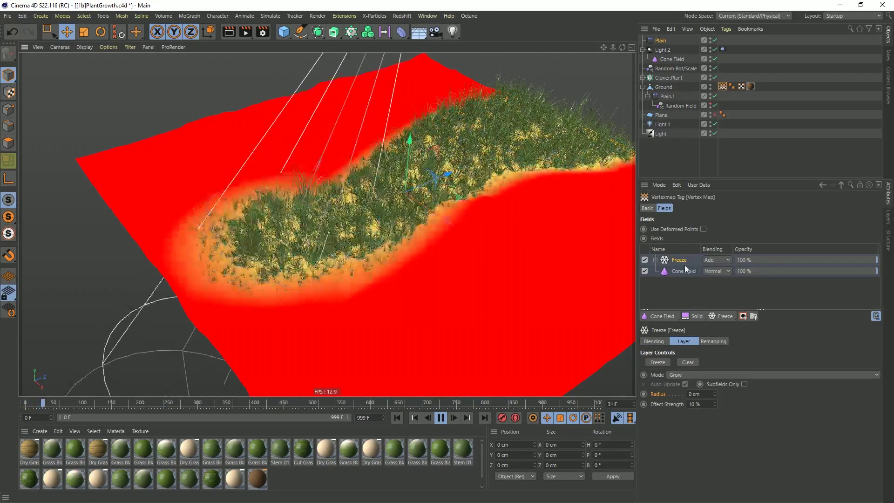
Try Freeze effect strengths of 1% and 5%, replaying the animation from the start each time.
double_click(694, 404)
text(1)
key(Return)
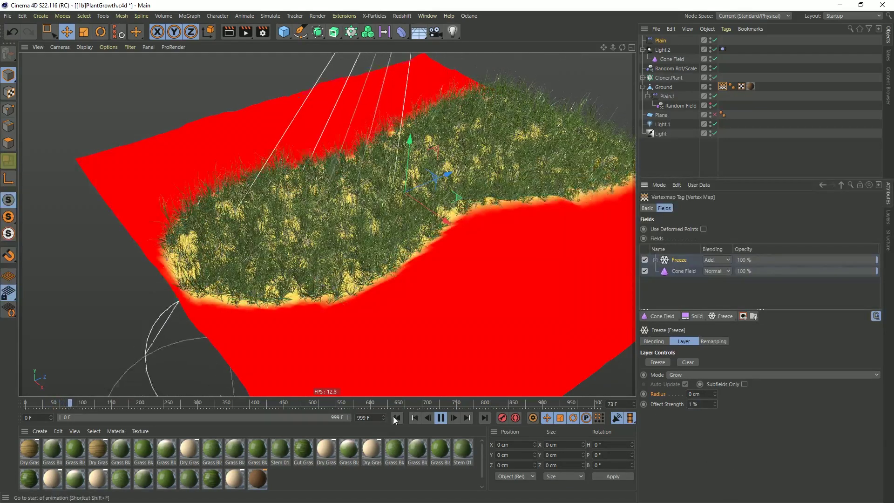
click(394, 417)
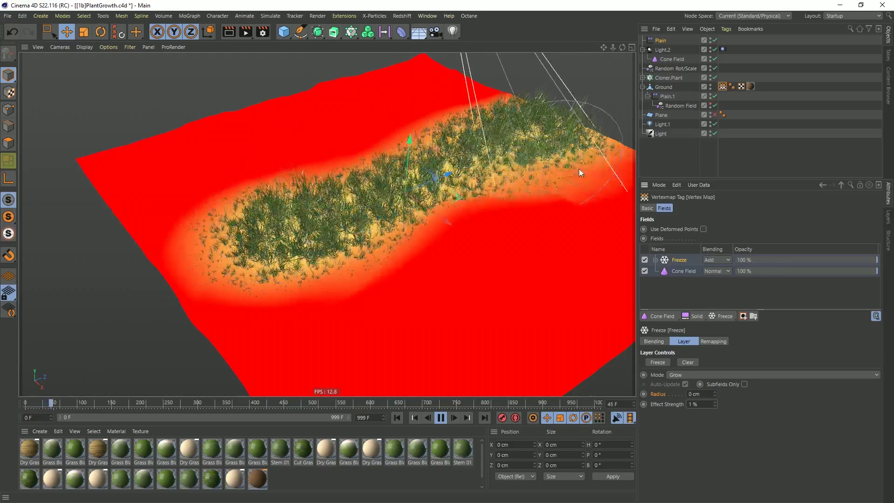
click(442, 417)
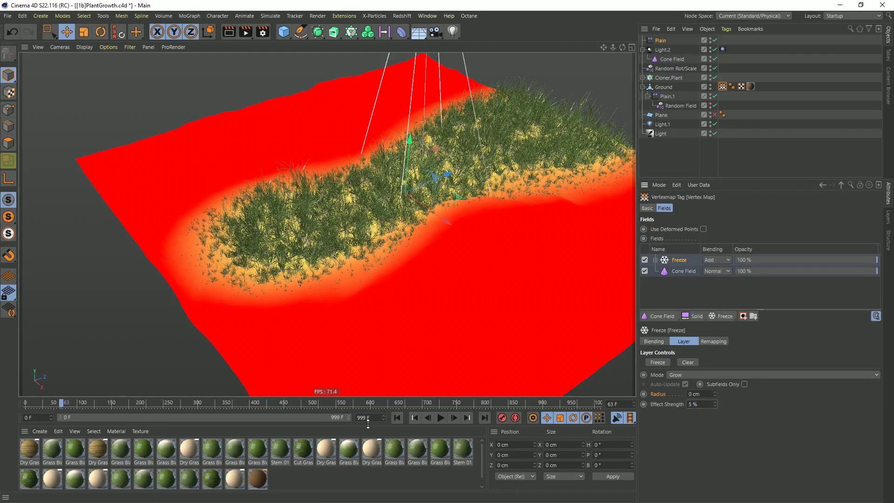
click(396, 417)
click(440, 417)
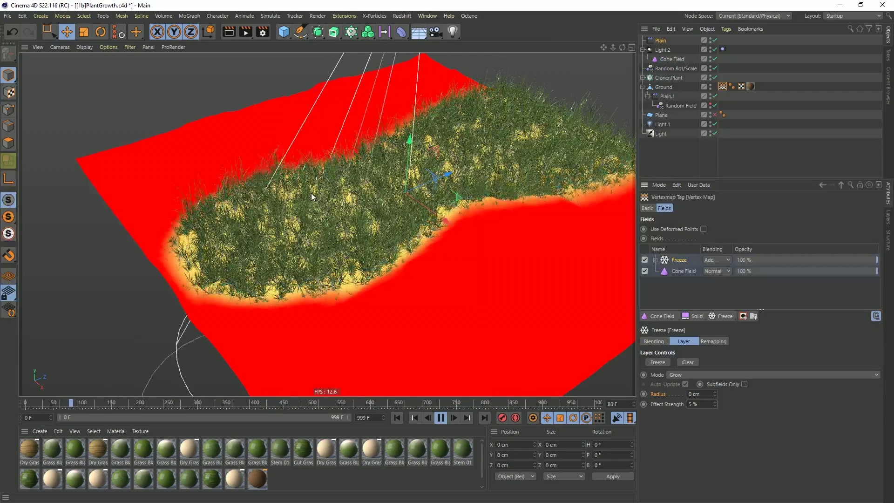
Set the Freeze layer's effect strength to 1% and pause the animation.
click(694, 405)
text(1)
key(Return)
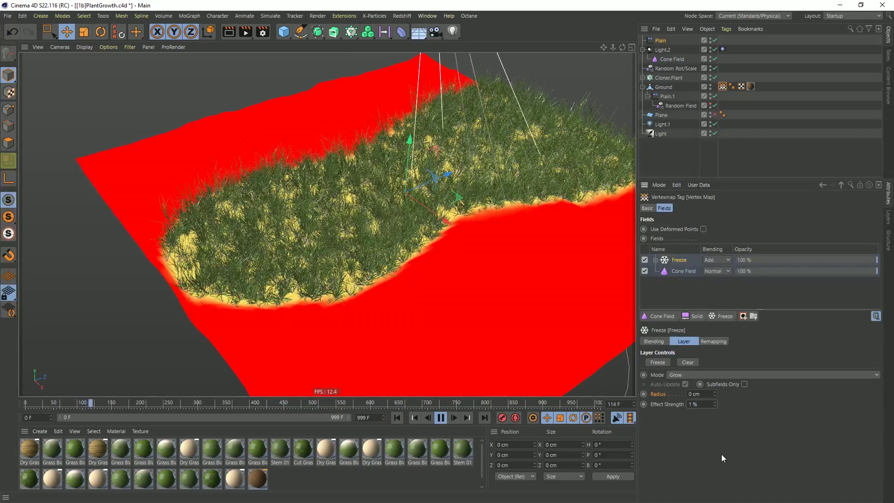
click(439, 418)
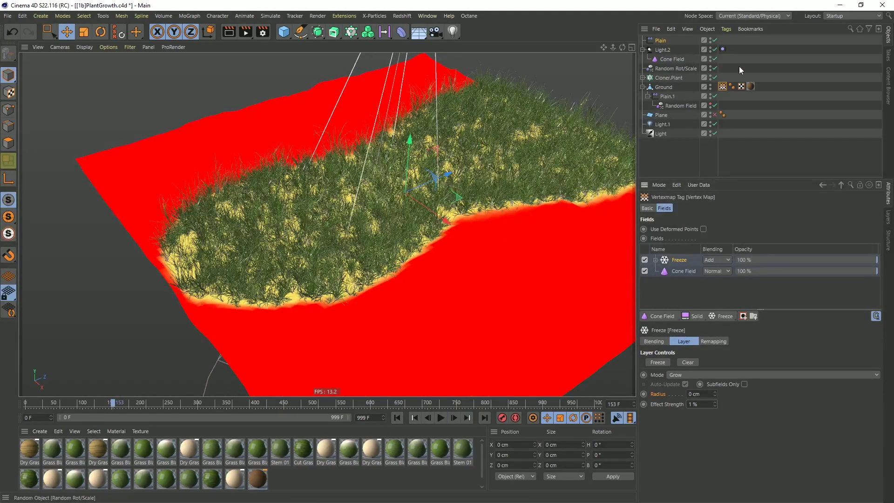
Set the seed of Light.2's Vibrate tag to 2 and replay the animation from the start.
click(723, 48)
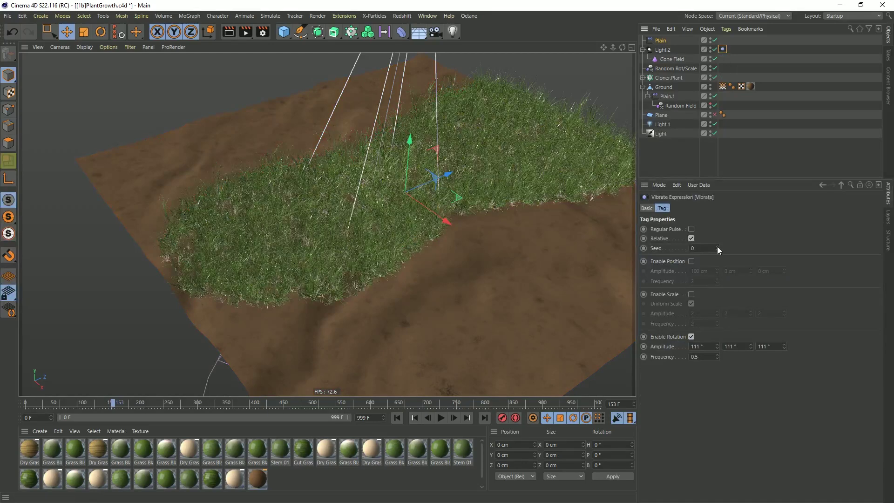
click(440, 419)
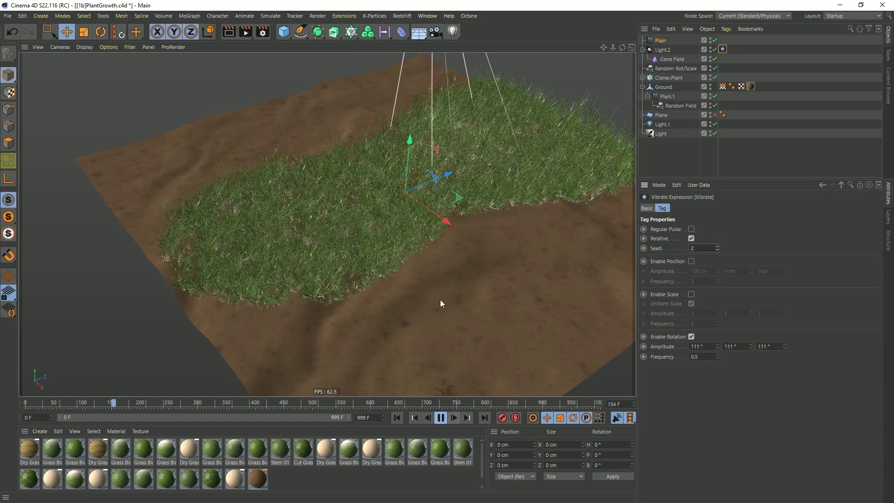
click(398, 417)
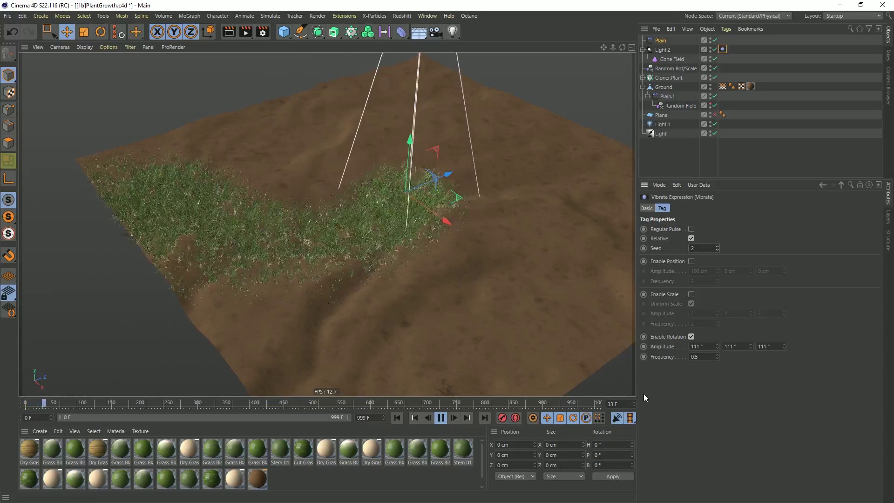
click(439, 418)
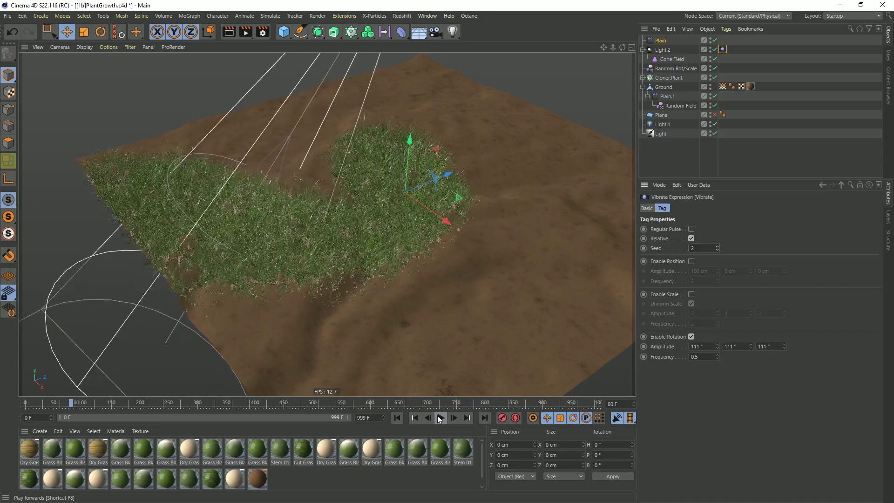
click(440, 418)
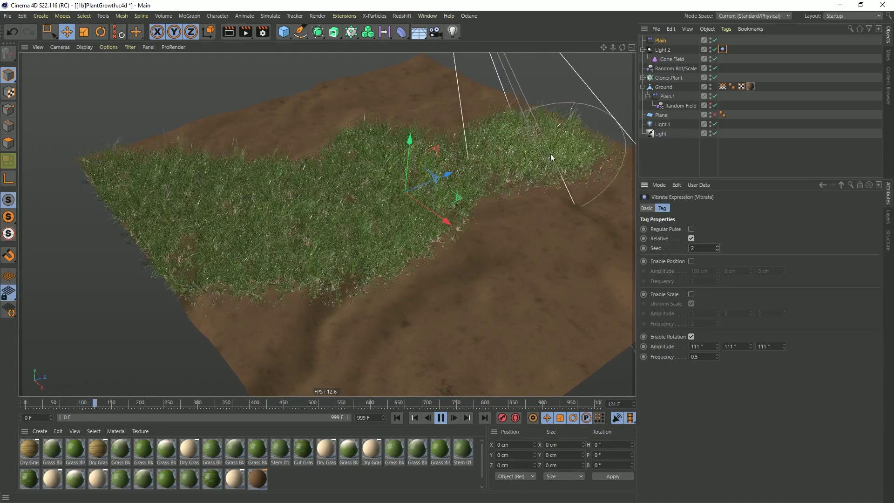
Open the settings of the Cone Field under Light.2 while the animation plays.
click(674, 61)
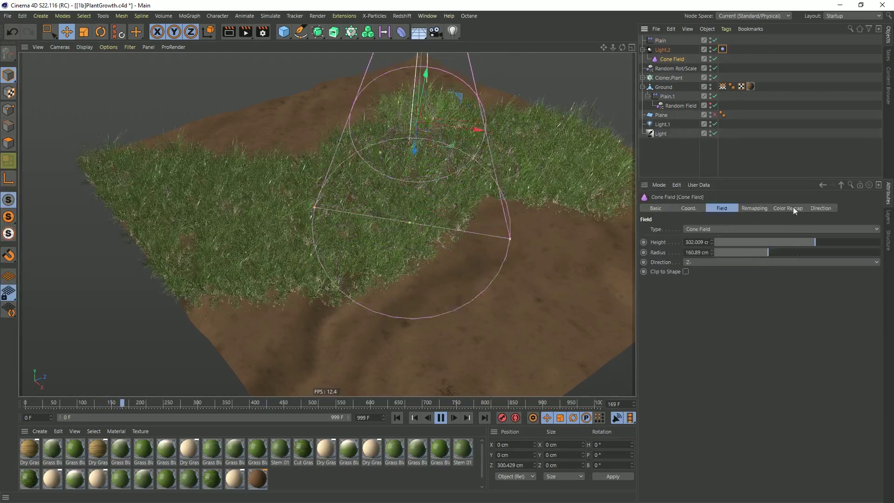
Set the Cone Field's remapping strength to 10% and replay the growth animation from the start, viewing the grass up close.
click(765, 208)
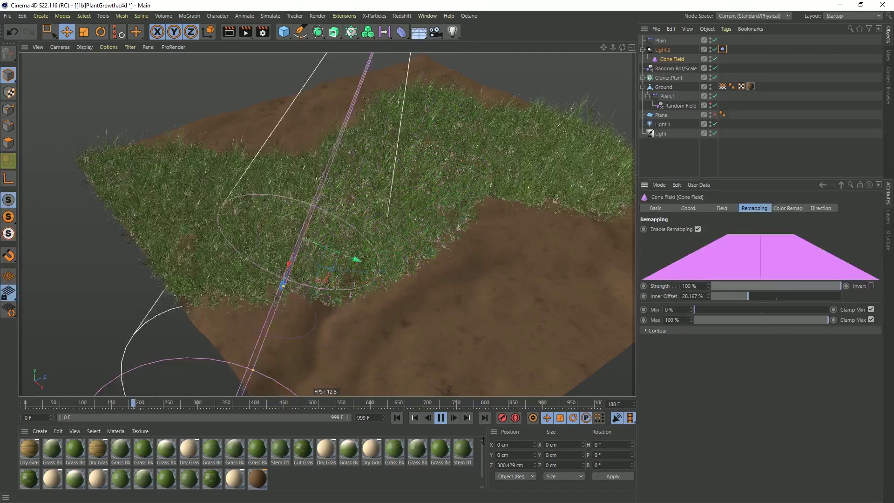
click(397, 418)
drag(278, 244, 478, 195)
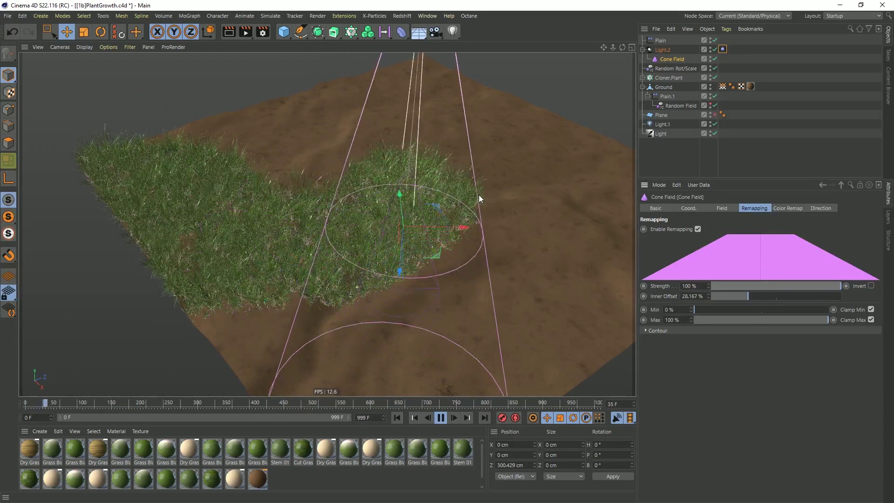
click(689, 285)
text(1)
click(757, 387)
click(397, 418)
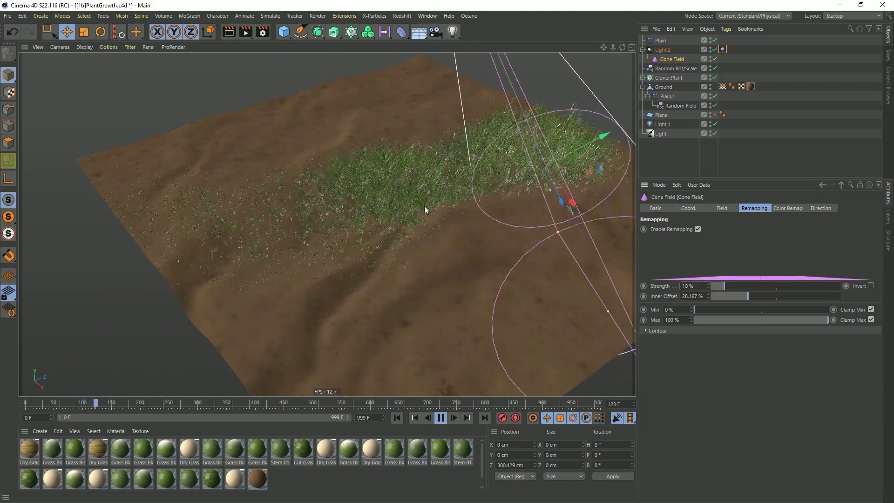
alt+right_drag(411, 205, 470, 200)
alt+drag(471, 200, 419, 191)
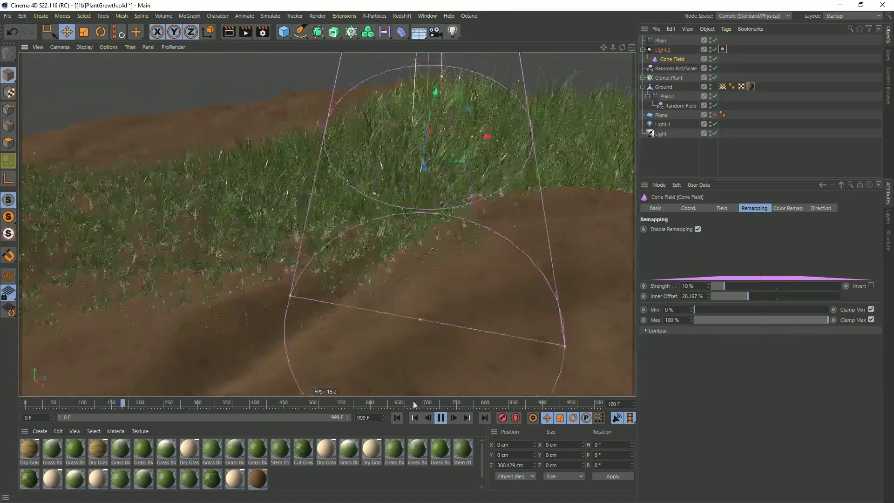
click(398, 418)
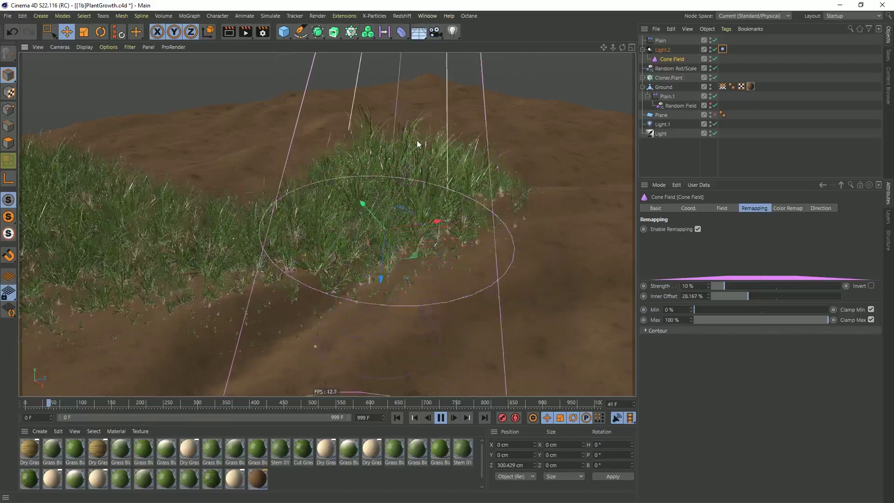
click(765, 149)
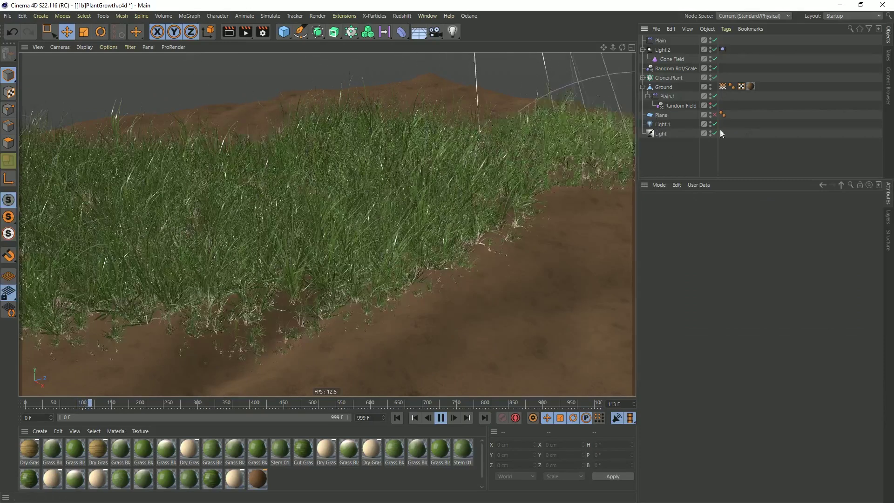
Rename the topmost Plain effector as Plain Growth.
click(660, 41)
double_click(662, 41)
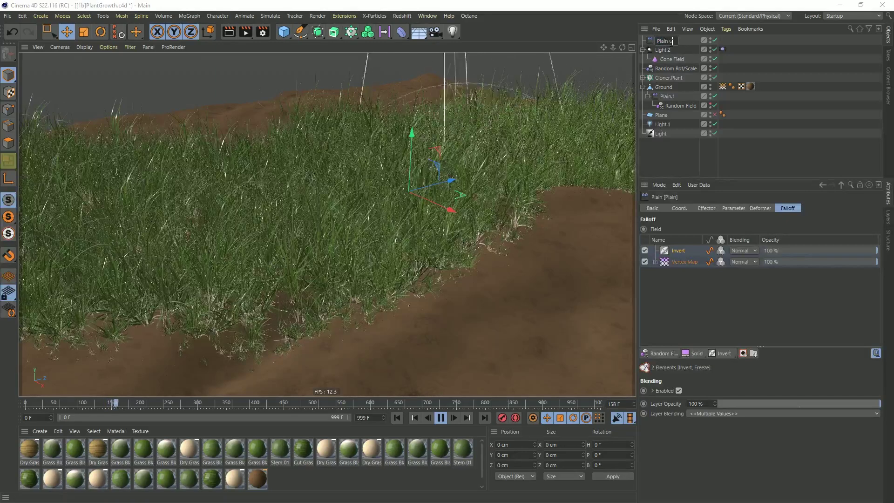
text(Growth)
key(Return)
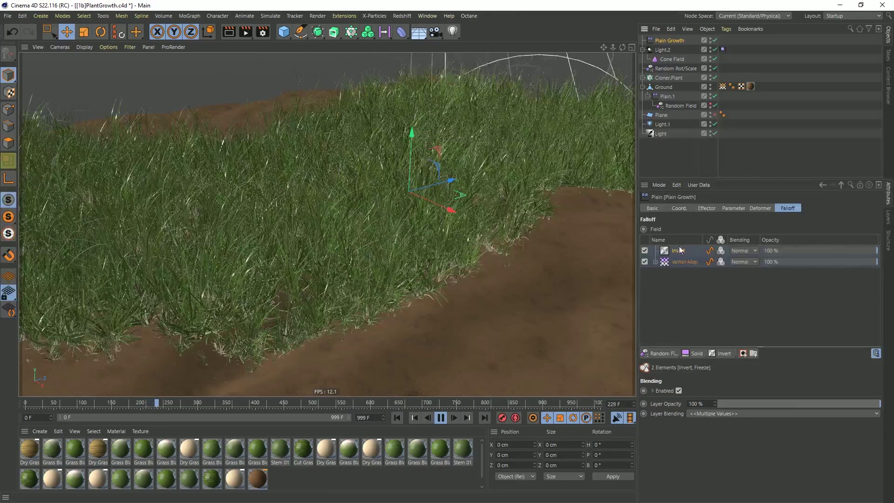
Add a Delay layer to the Plain Growth effector's falloff and set its effect strength to 25%.
click(717, 355)
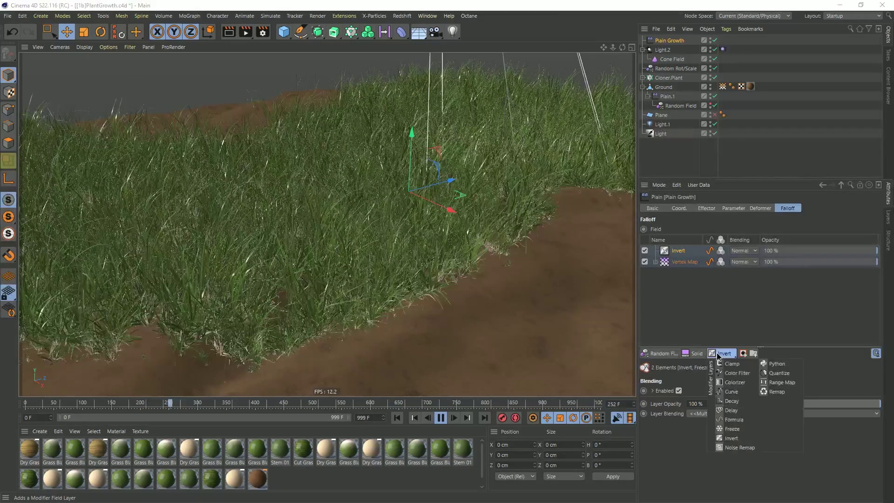
click(732, 410)
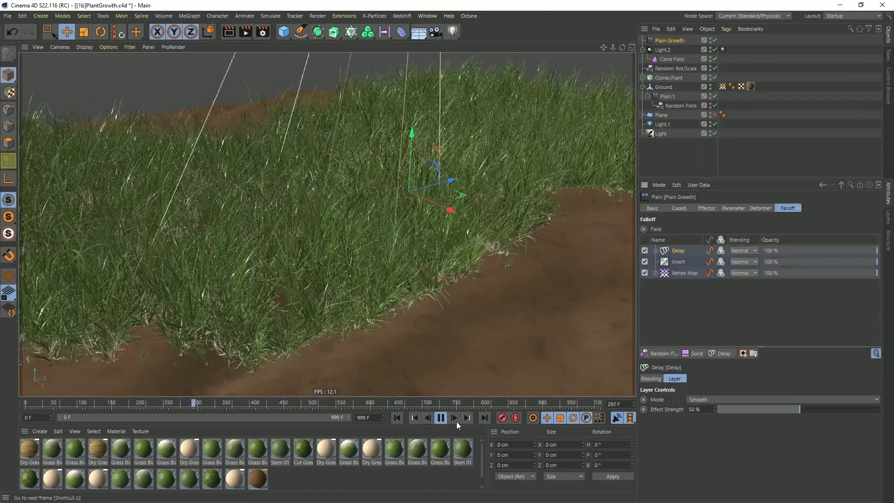
click(397, 417)
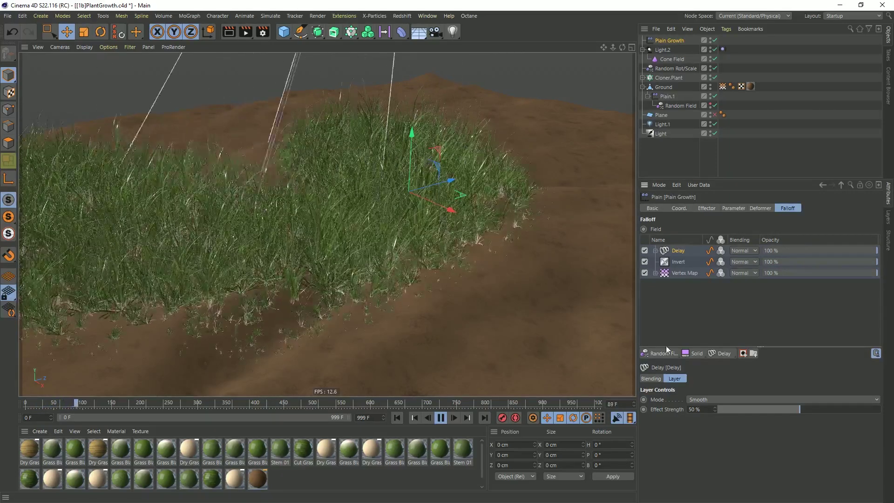
text(25)
key(Return)
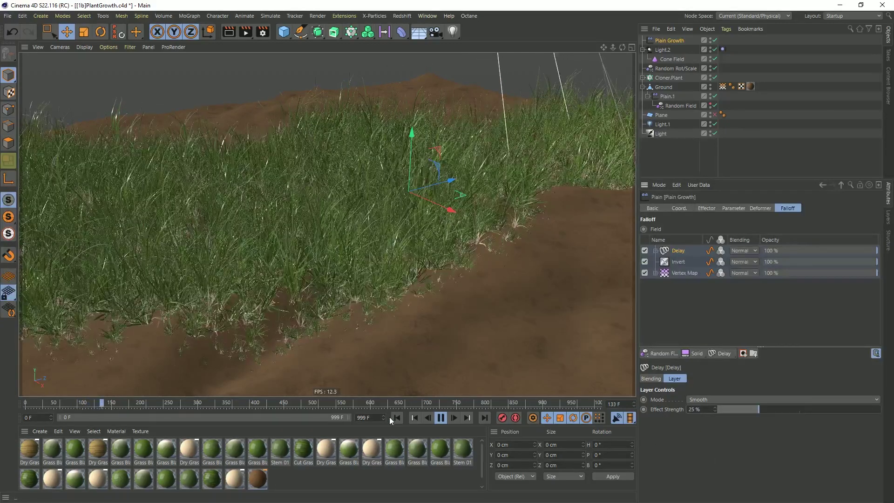
Replay the animation from the start and rename the Delay layer as Delay Smooth.
click(396, 419)
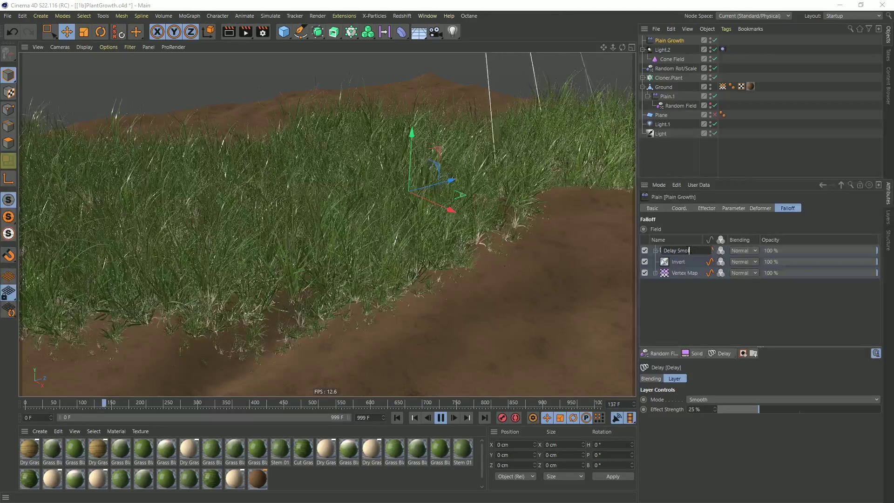
text(th)
key(Return)
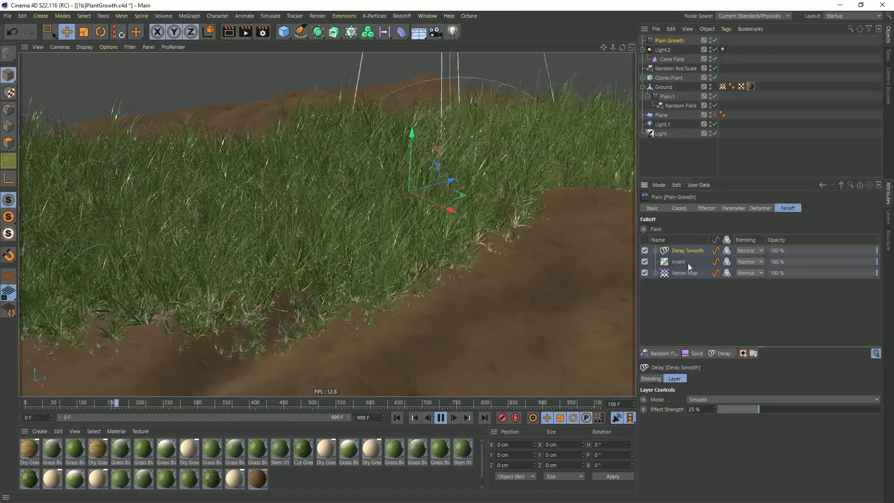
Add a second Delay layer above Delay Smooth in the falloff and name it Delay Spring.
click(725, 354)
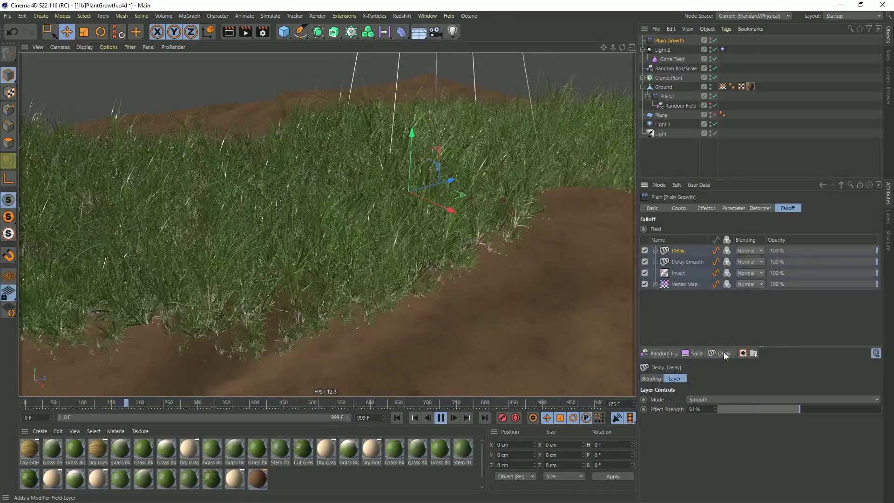
double_click(690, 250)
text(Spru)
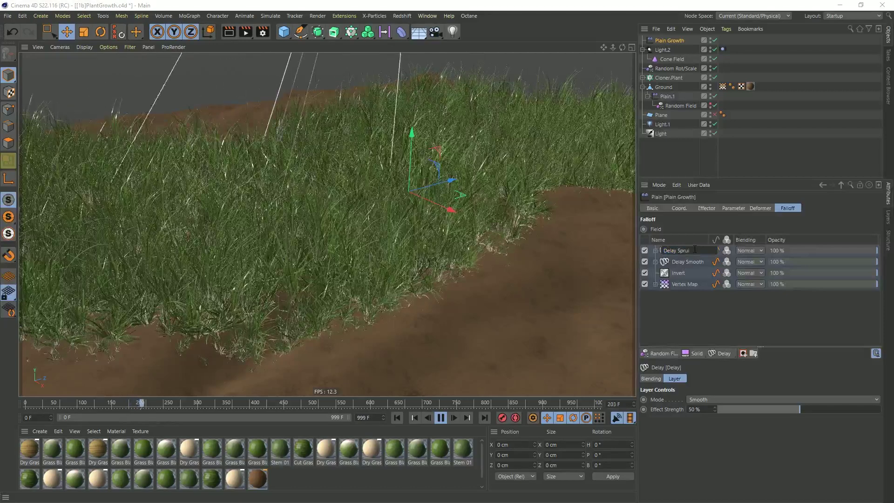
text(ng)
key(Return)
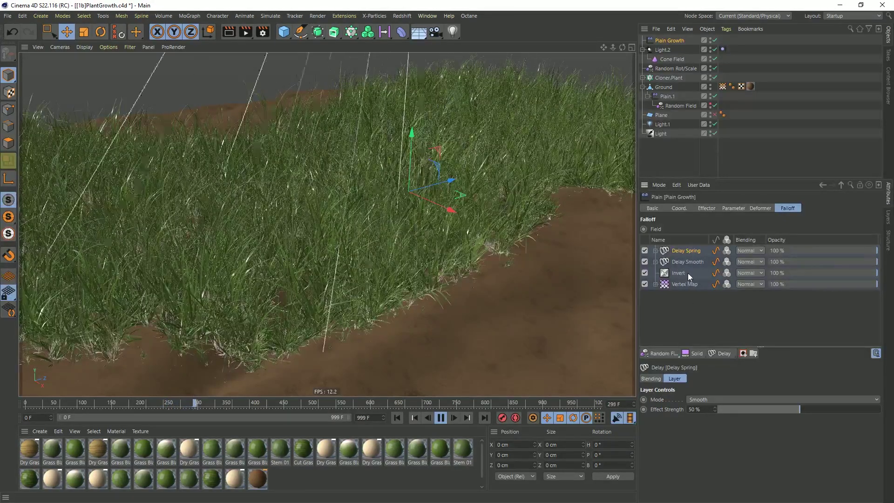
Set the Delay Spring layer to Spring mode with 25% effect strength and replay the growth from the start.
click(696, 400)
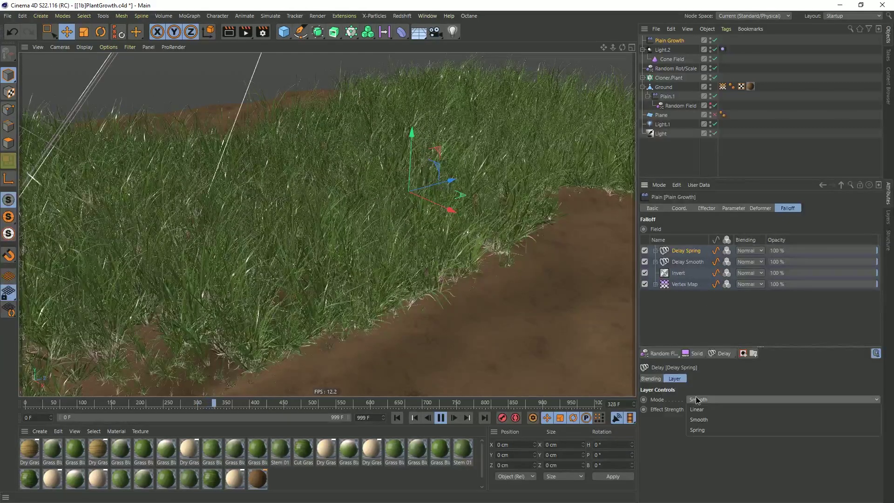
click(711, 431)
key(shift+f)
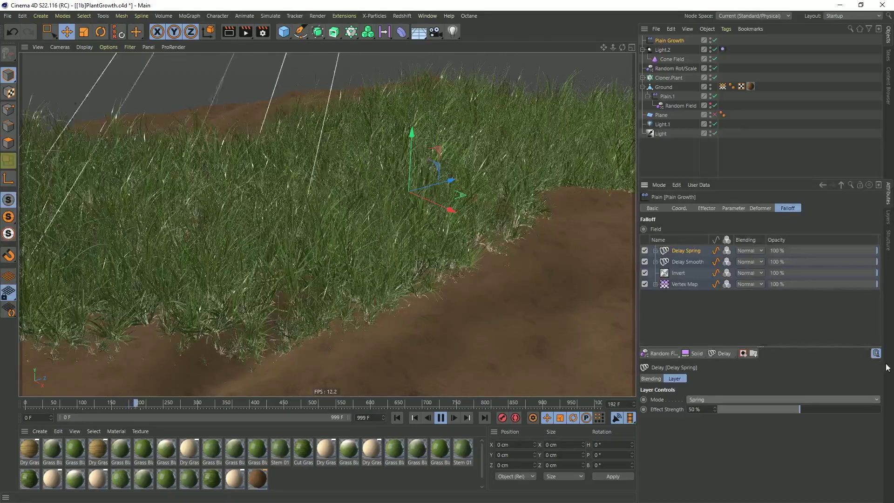
click(398, 417)
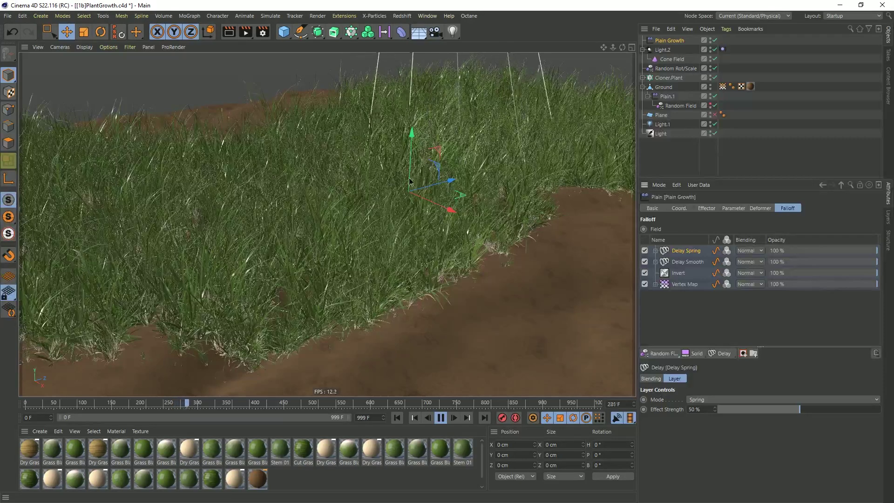
scroll(410, 182, up, 3)
drag(706, 412, 708, 449)
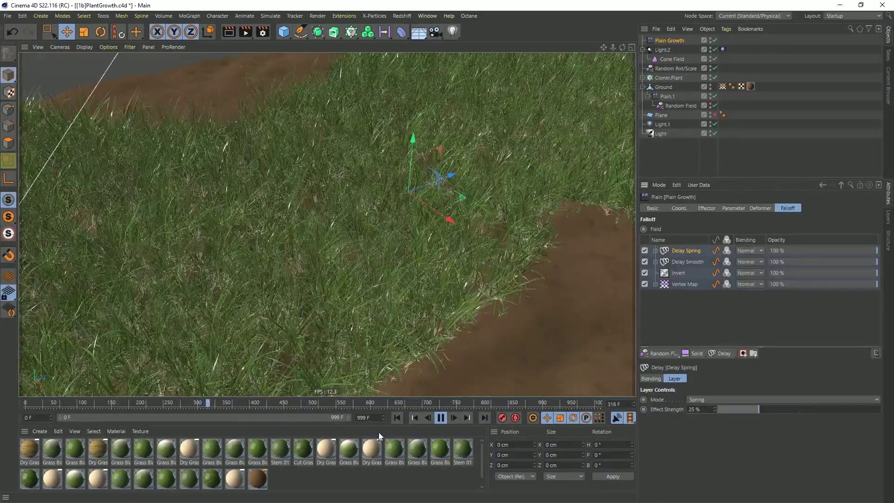
click(396, 418)
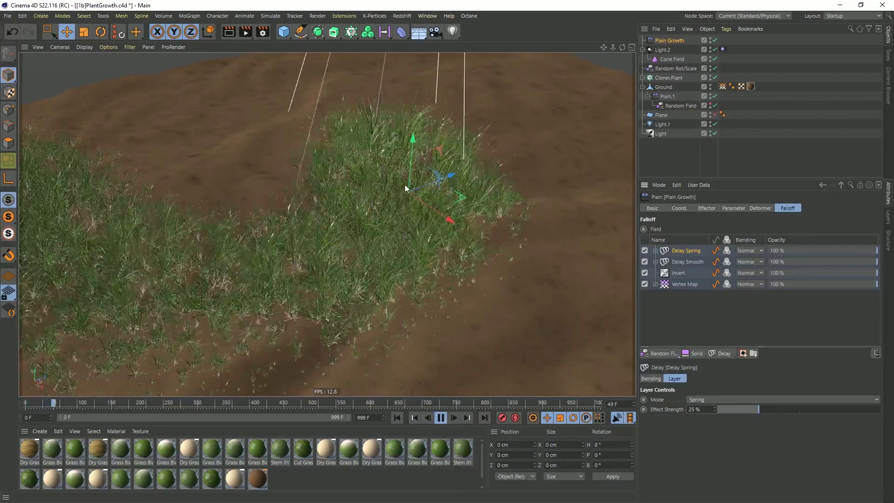
Stop the playback and save the scene as a new version named [1c]PlantGrowth.c4d.
scroll(428, 202, down, 8)
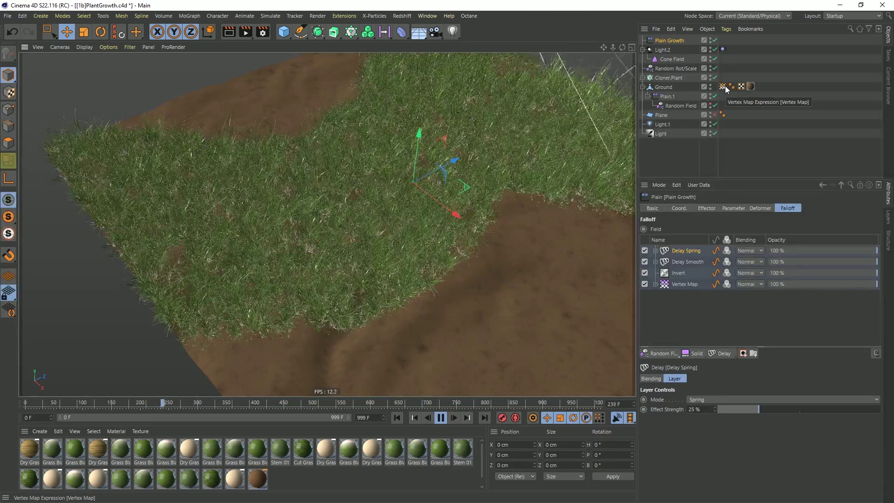
alt+drag(413, 207, 403, 179)
alt+drag(357, 211, 407, 219)
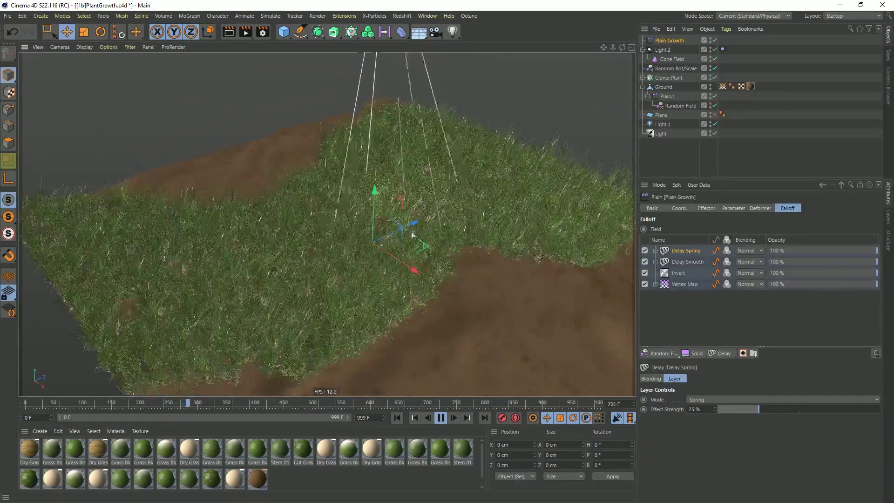
click(441, 418)
alt+drag(413, 269, 402, 245)
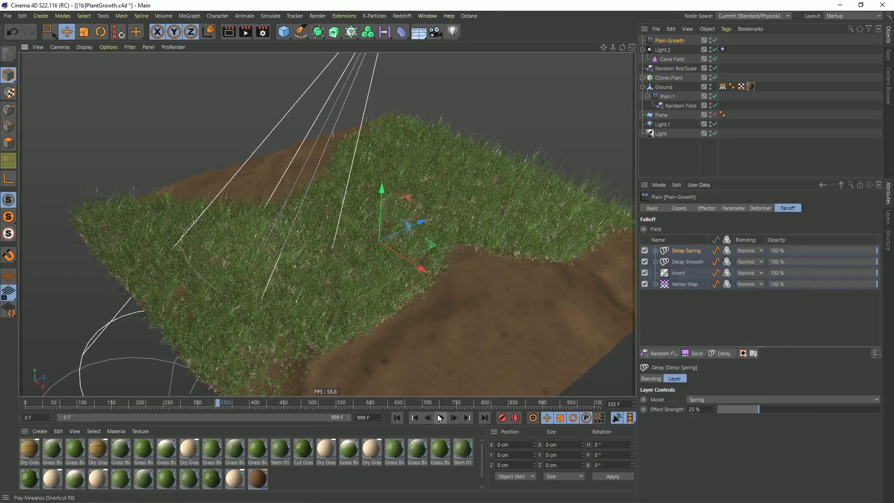
key(ctrl+shift+s)
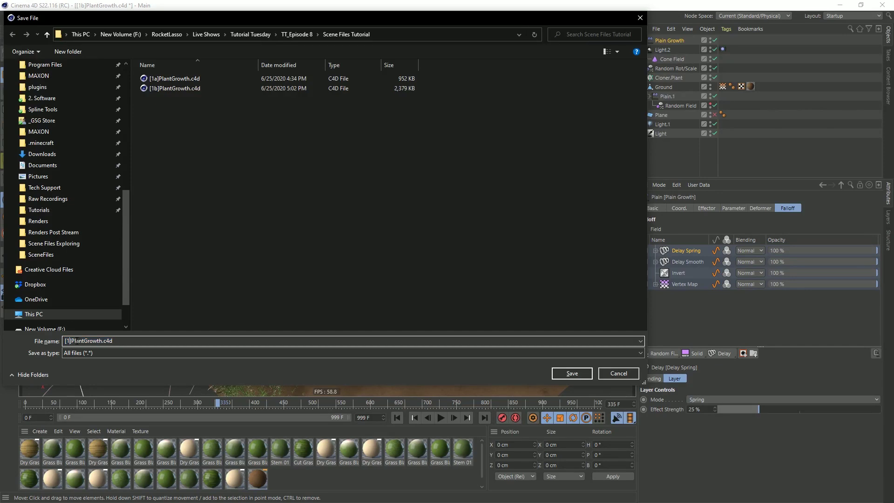
text(c)
key(Return)
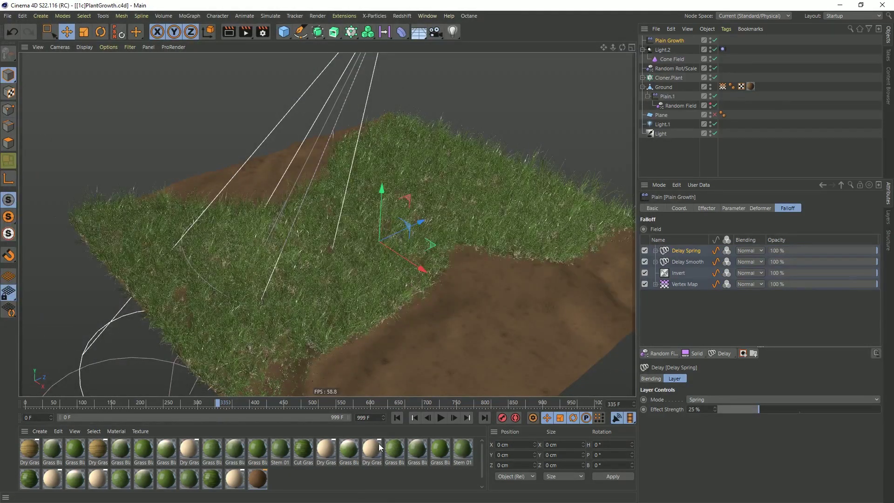
Play the animation and set the radius of the Freeze layer in the Ground's vertex map to 10 cm.
click(441, 420)
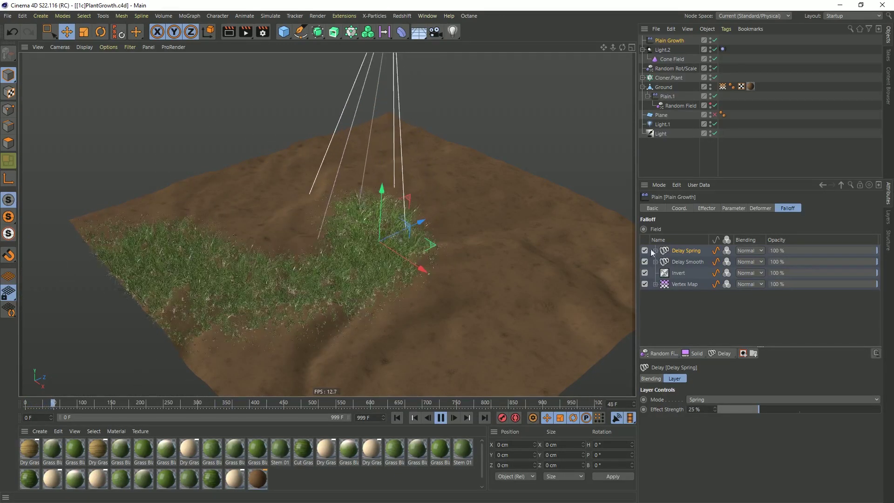
click(723, 87)
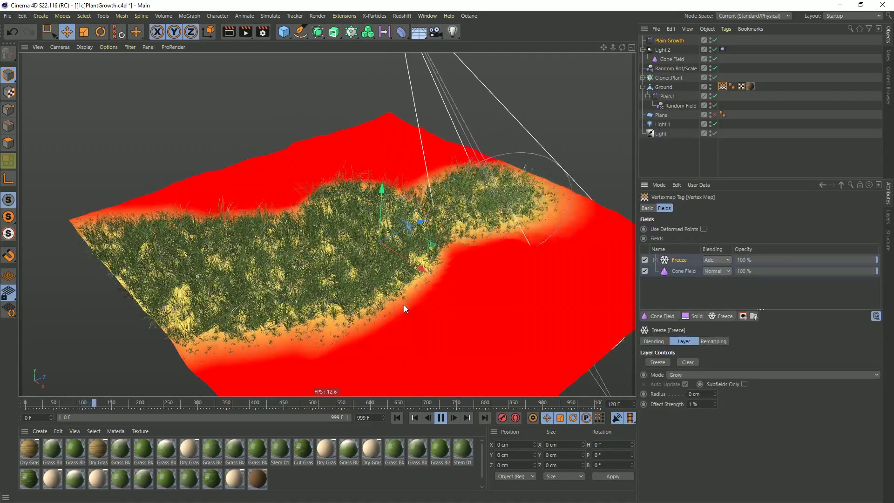
click(699, 394)
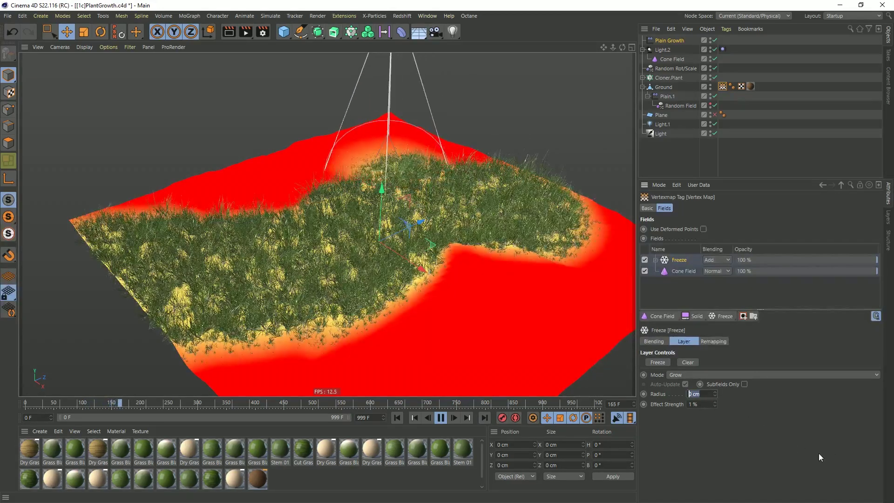
text(10)
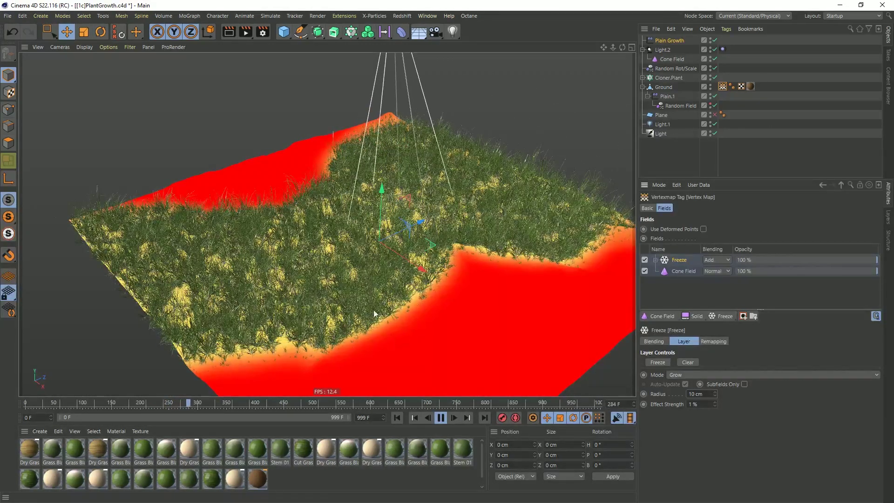
Try an effect strength of 11% on the Freeze layer, replay from the start, undo the last change and deselect everything.
double_click(693, 404)
text(11)
key(Return)
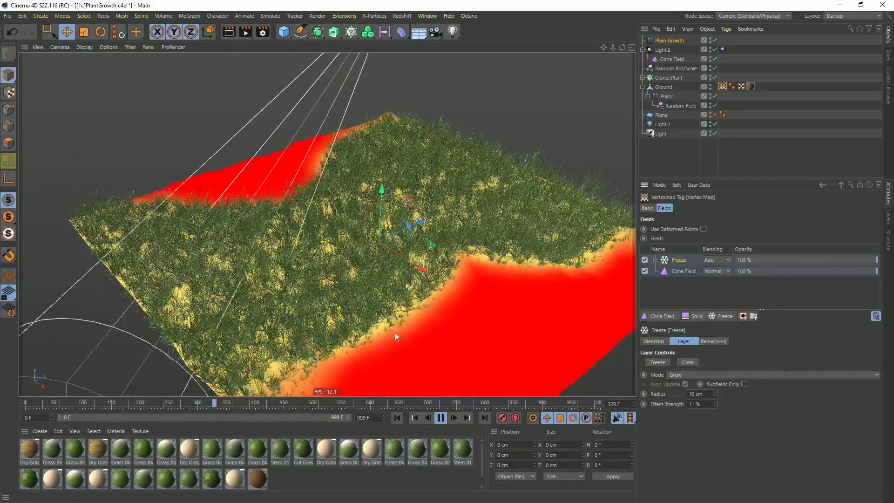
click(397, 417)
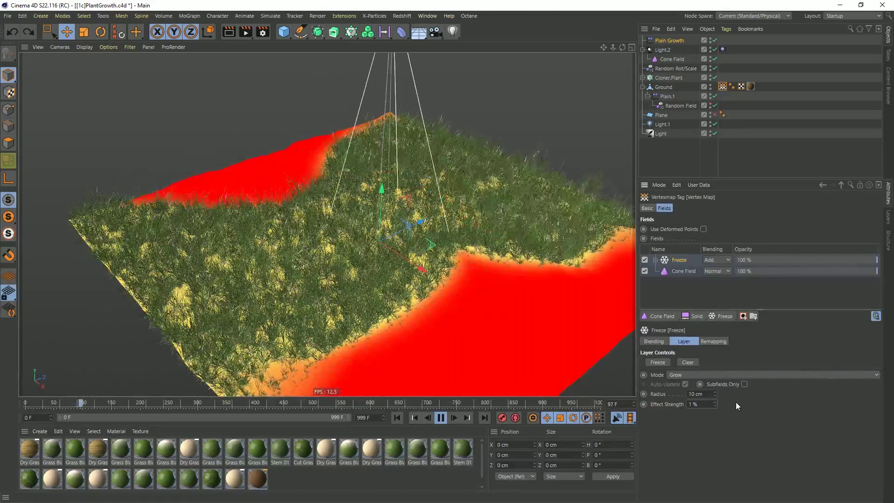
key(ctrl+z)
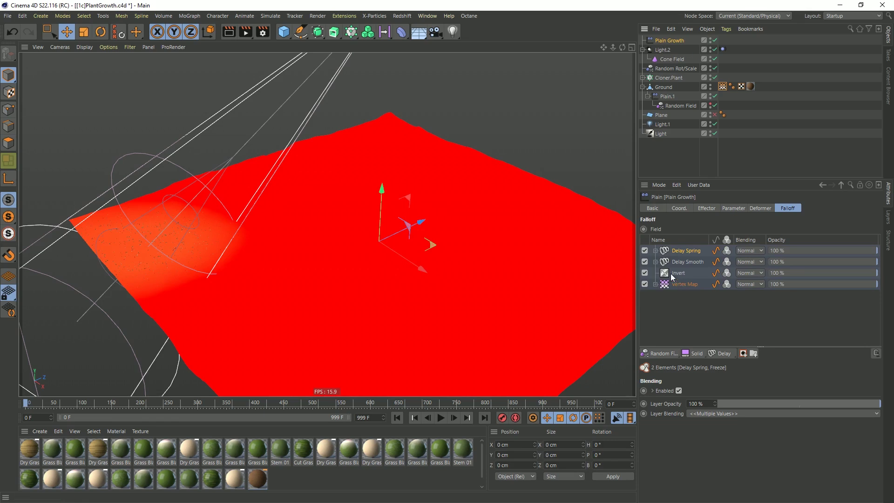
click(735, 96)
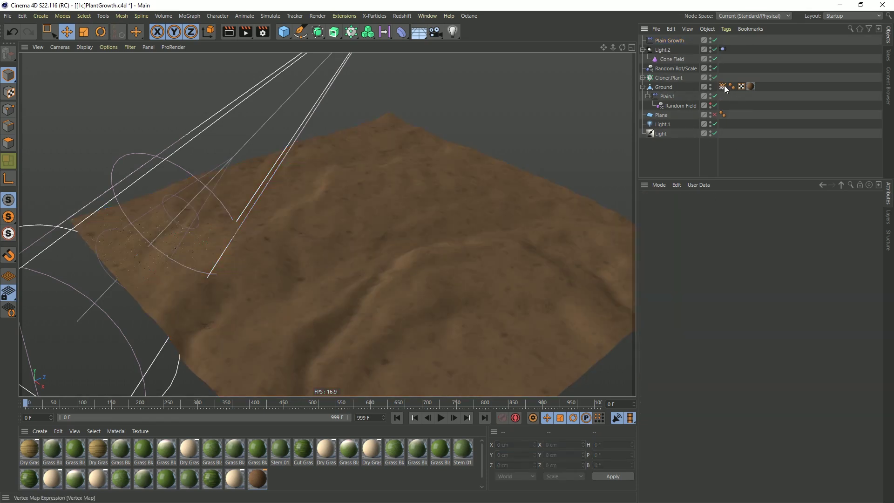
Disable the Invert layer in the Plain Growth effector's falloff and play the animation to check the reversed growth.
click(667, 42)
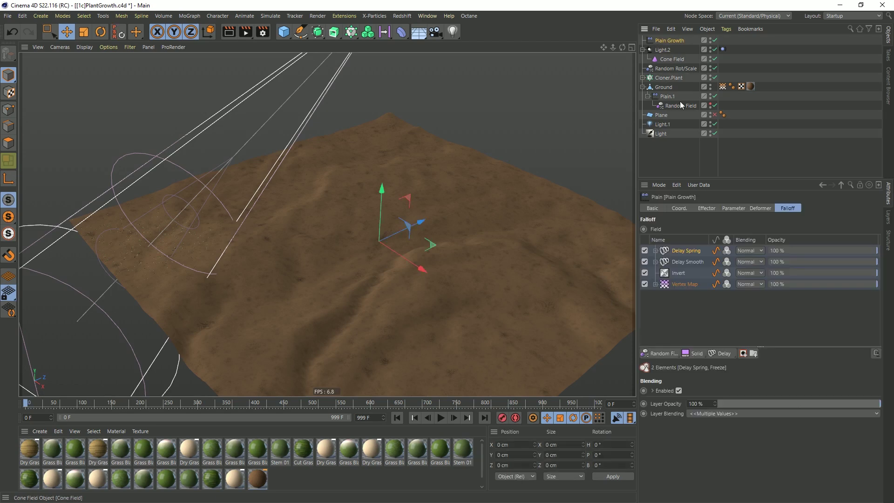
click(645, 273)
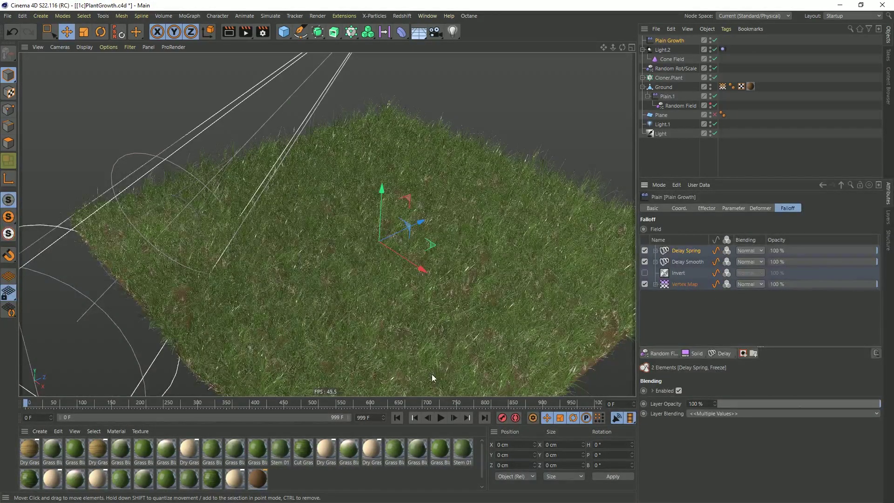
click(442, 418)
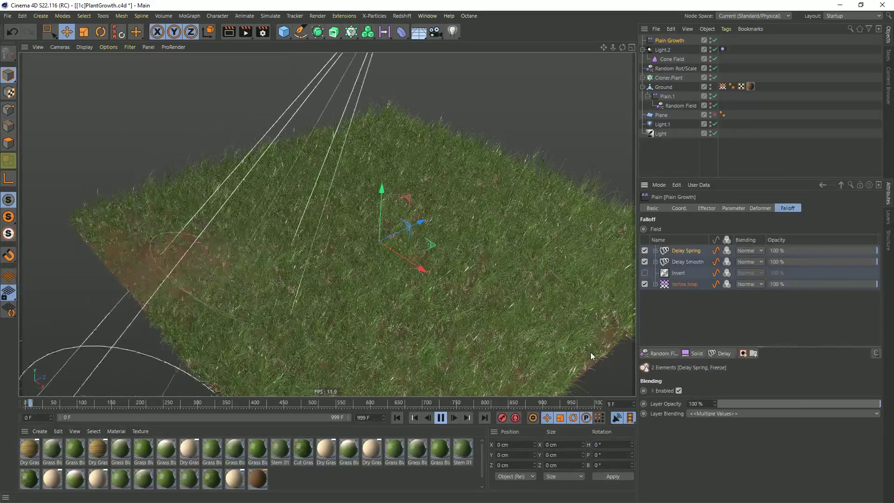
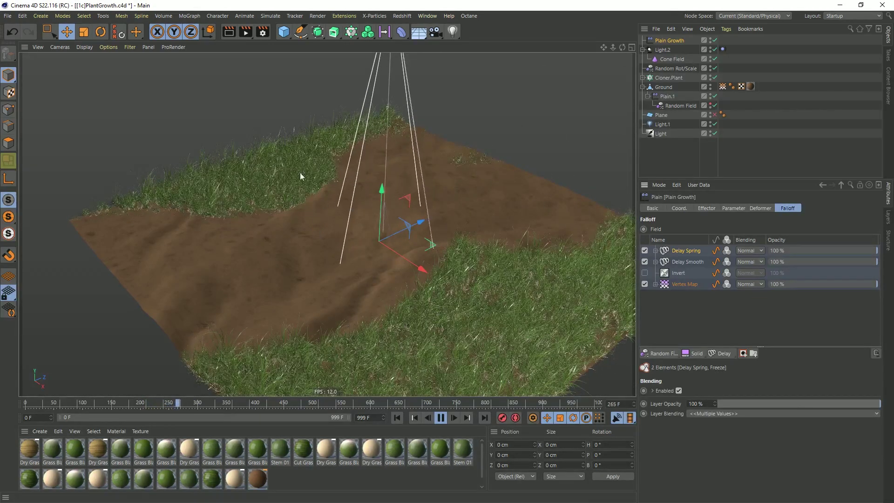
click(441, 418)
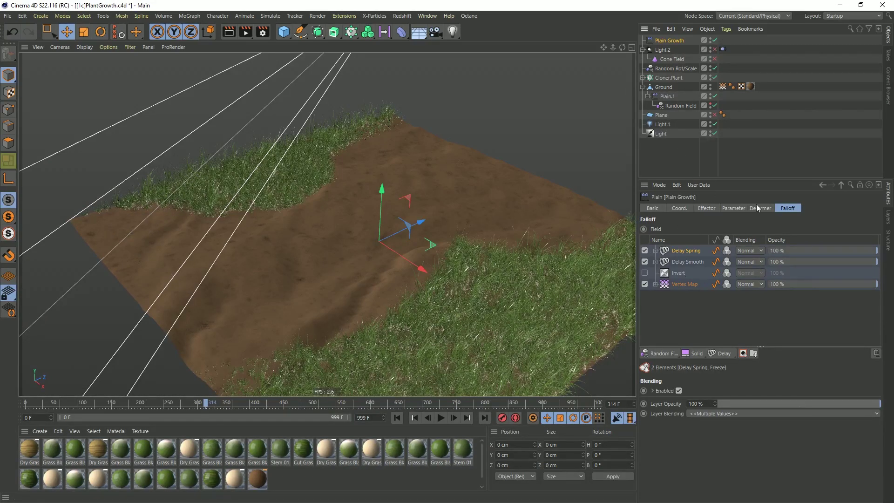
Hide Light.2, the parent of the Cone Field, in the viewport.
click(670, 59)
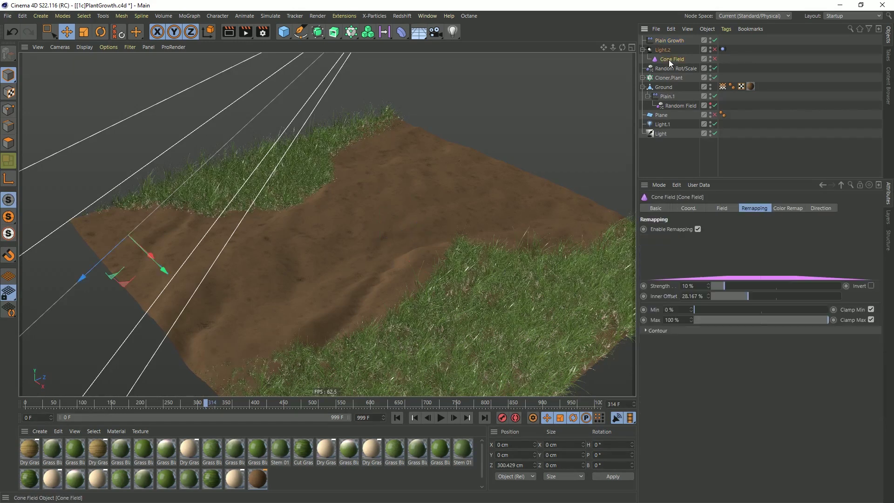
click(708, 51)
click(722, 41)
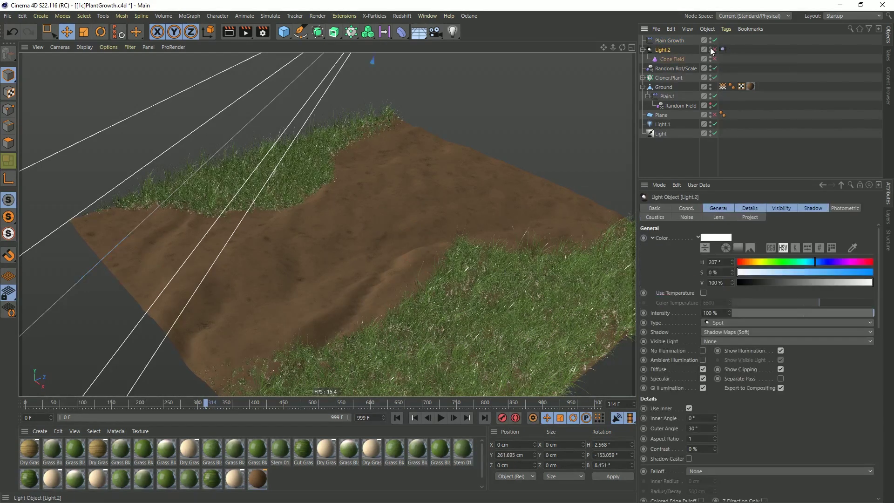
click(710, 47)
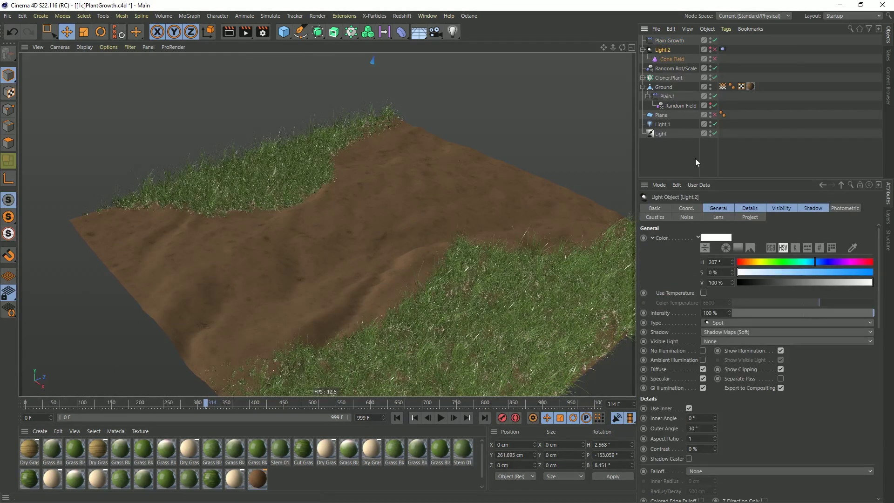
In the Ground's vertex map, disable the Cone Field layer and add a Box Field.
click(725, 87)
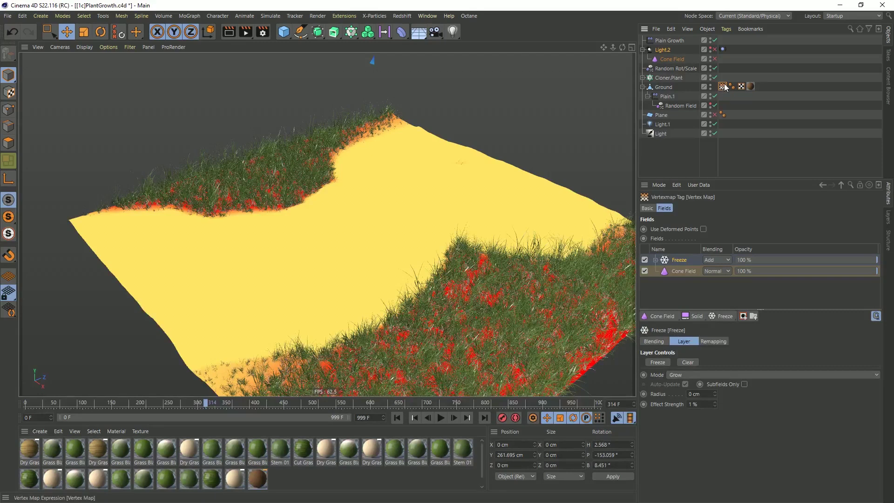
click(682, 271)
click(645, 271)
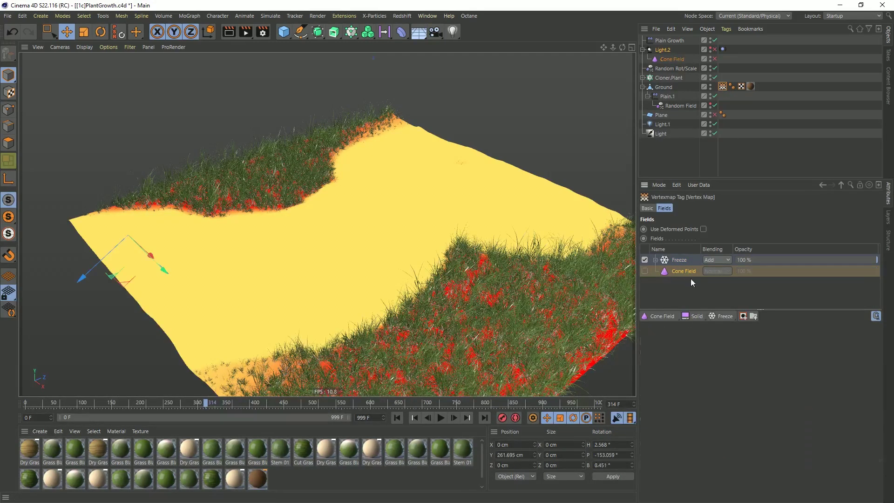
click(671, 316)
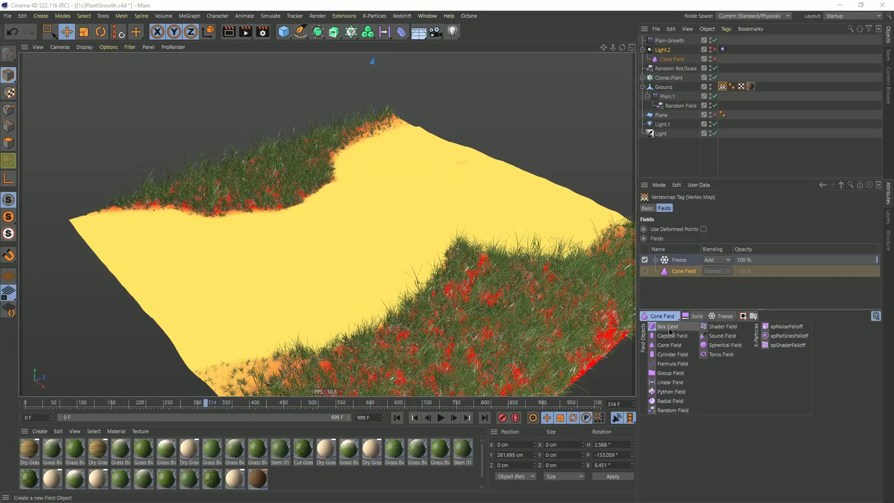
click(669, 327)
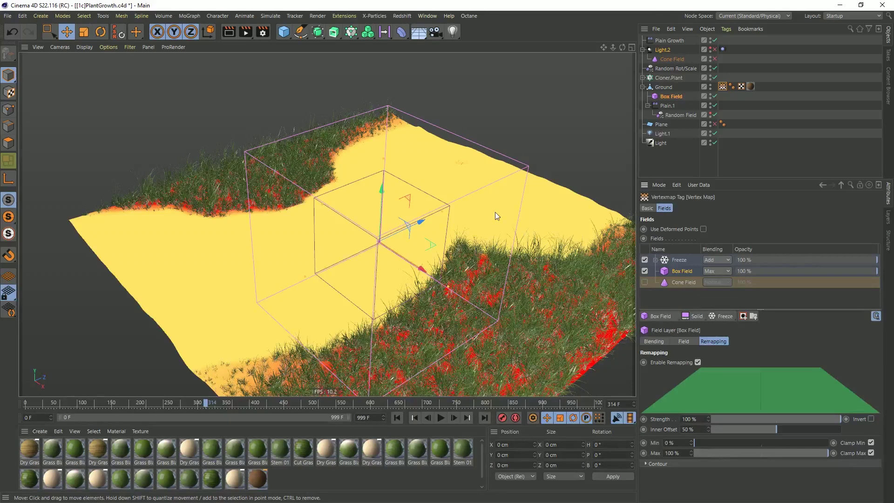
Scale the Box Field down to a small cube at the ground's centre, rewind to frame 0 and undo the extra scaling.
key(t)
drag(504, 198, 255, 291)
click(397, 418)
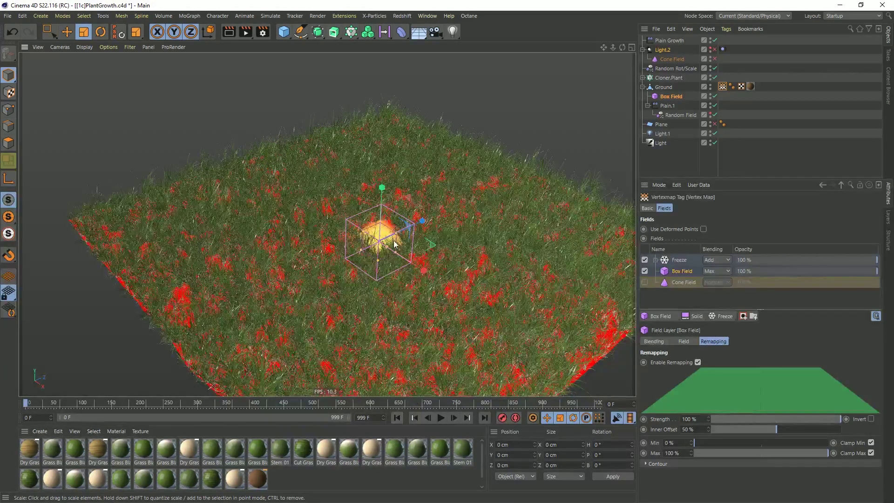
alt+drag(394, 241, 401, 261)
mouse_move(456, 237)
mouse_down()
mouse_move(477, 229)
mouse_move(467, 235)
mouse_up()
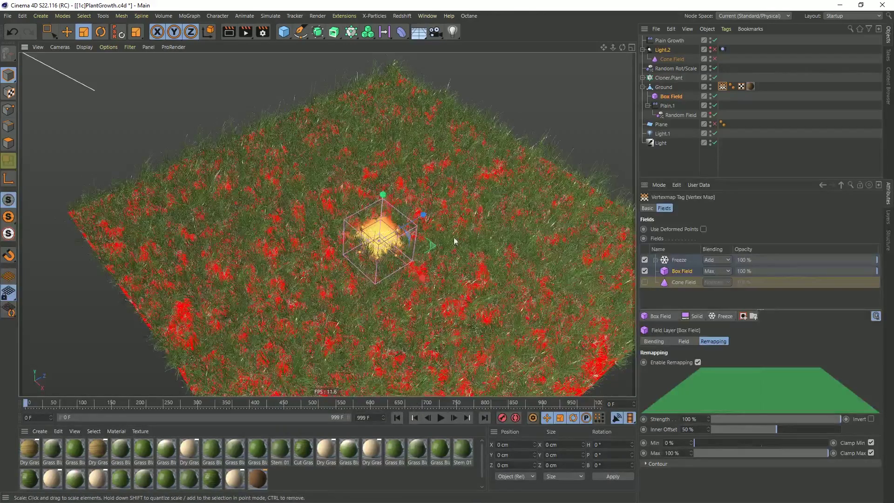
alt+drag(399, 238, 403, 261)
key(ctrl+z)
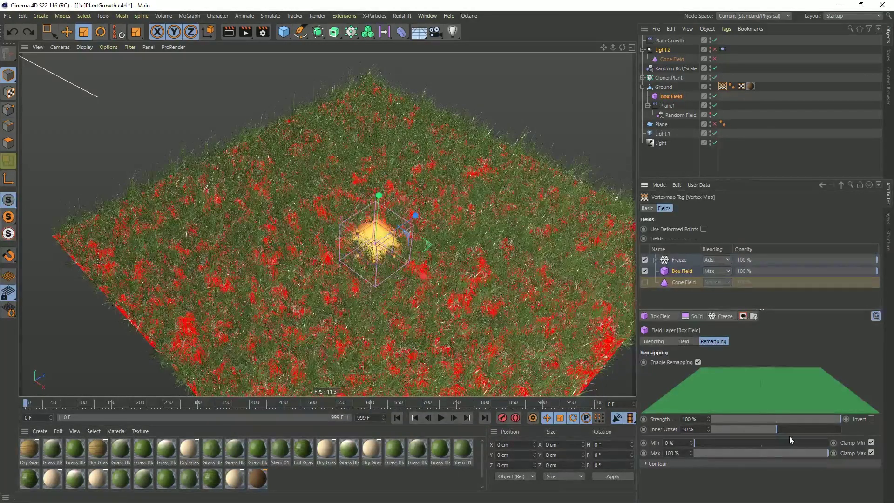
Set the Box Field's inner offset to 100% and stretch the box vertically through the ground.
drag(772, 429, 893, 435)
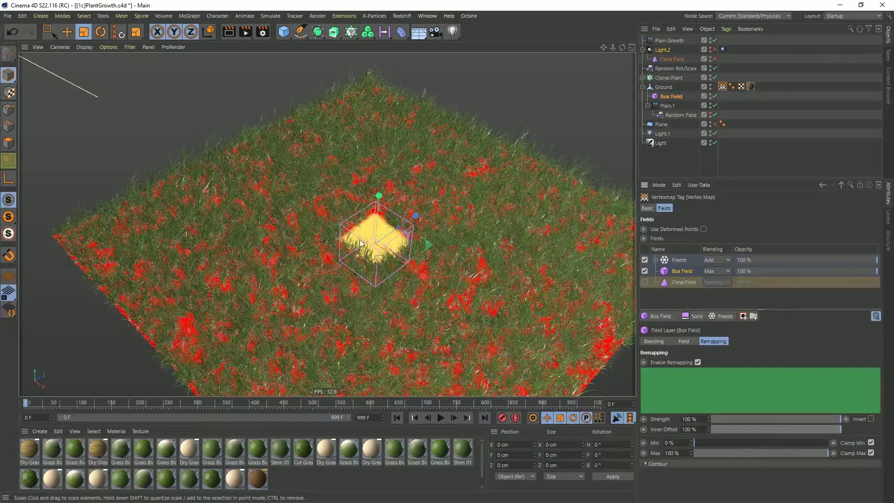
mouse_move(814, 429)
mouse_down()
mouse_move(697, 436)
mouse_move(806, 431)
mouse_up()
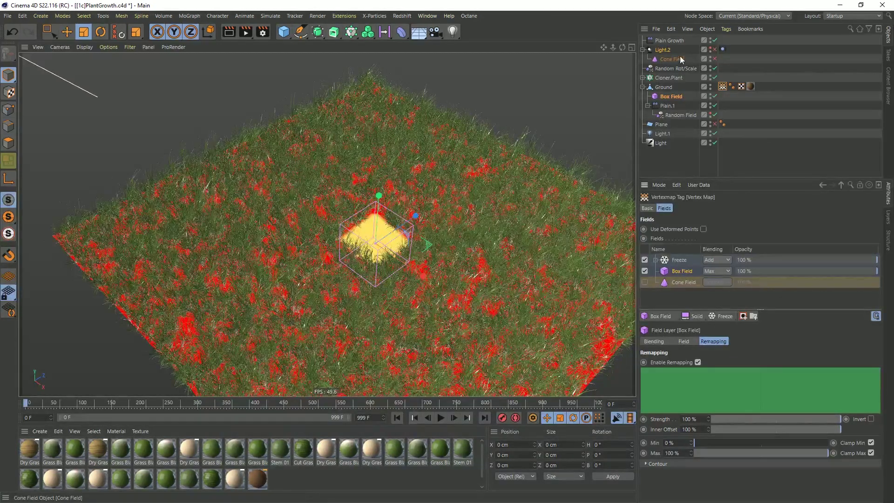
click(665, 97)
alt+drag(469, 311, 328, 132)
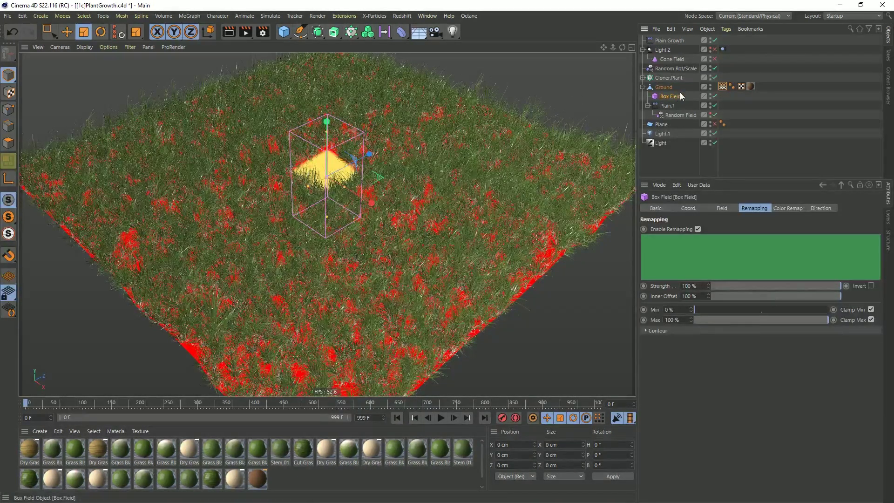
In the top view, move the Box Field just off the ground's lower-left corner, at X about -288 cm and Z about -213 cm.
middle_click(466, 186)
middle_click(502, 144)
alt+middle_drag(411, 285, 399, 233)
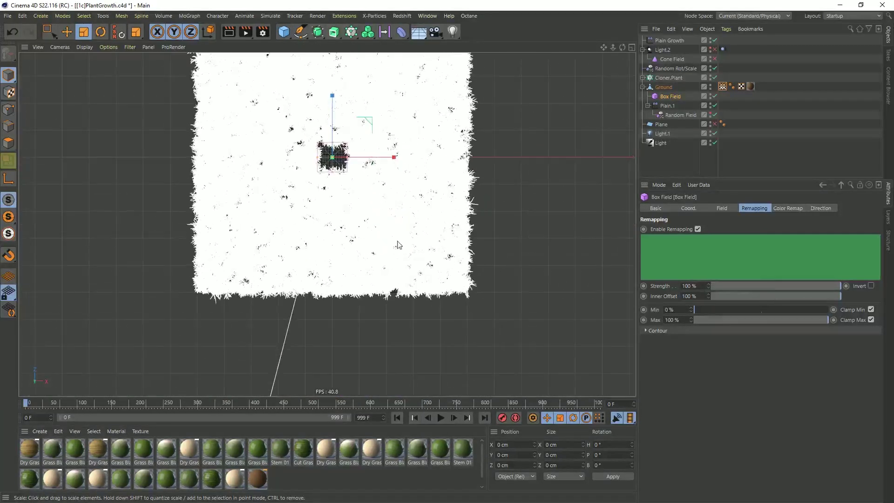
middle_click(417, 209)
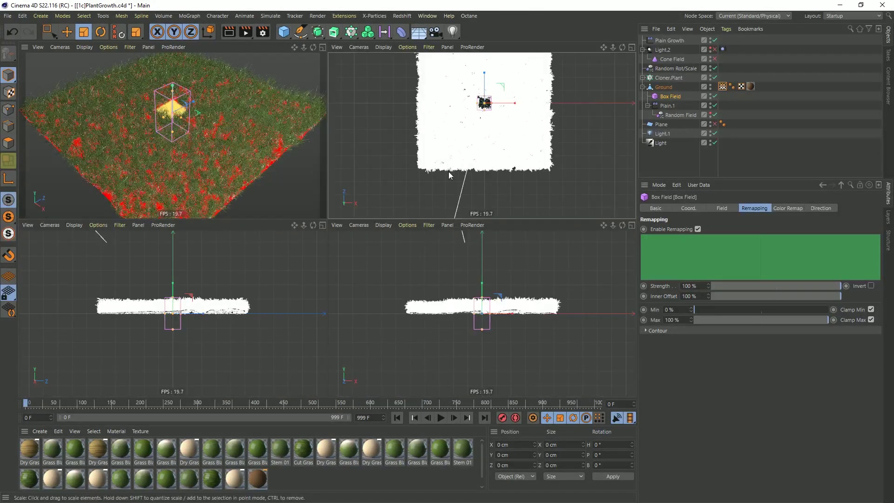
middle_click(470, 177)
alt+middle_drag(365, 223, 368, 274)
key(e)
drag(363, 200, 205, 311)
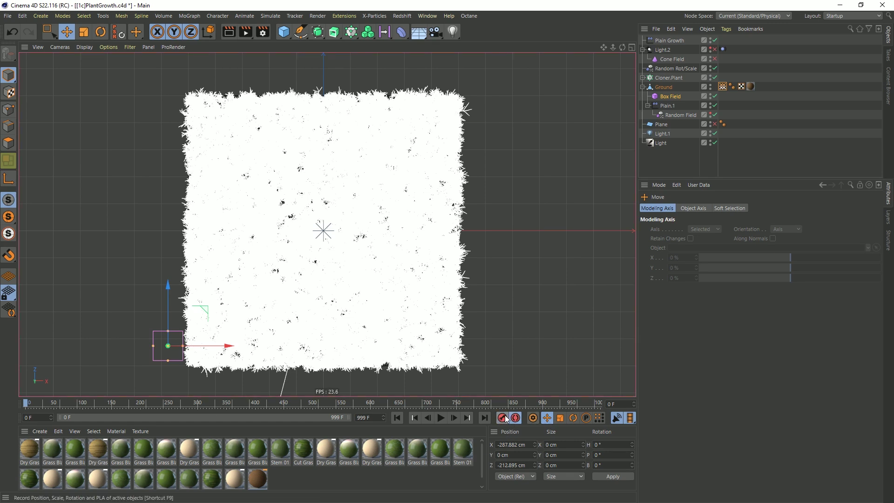
Keyframe the Box Field's position at frame 0 with autokeying on, and move it to X about 209 cm at frame 50.
click(671, 97)
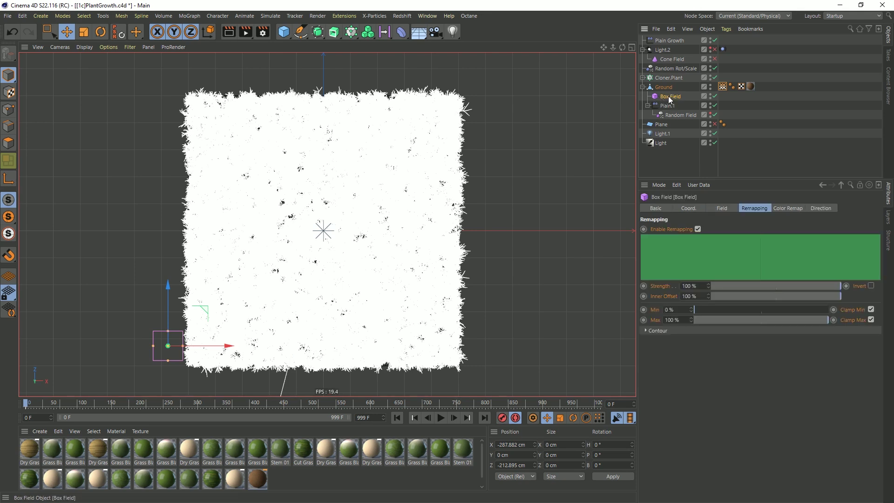
click(689, 209)
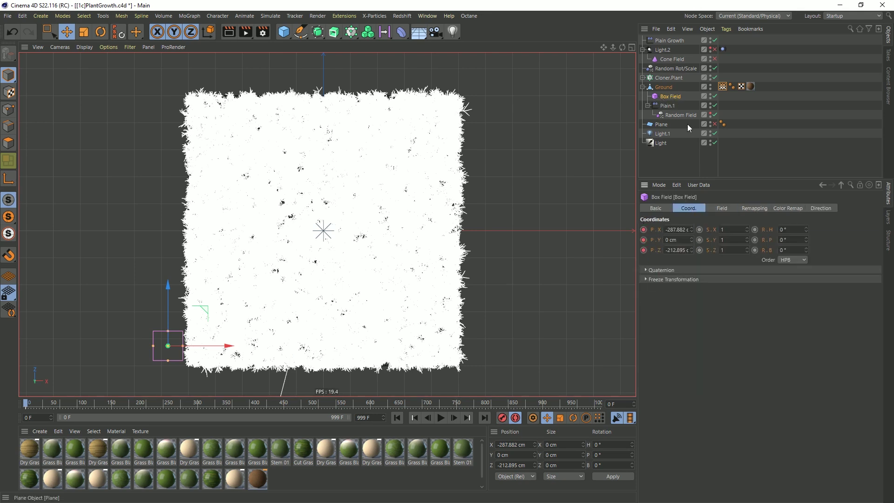
click(54, 402)
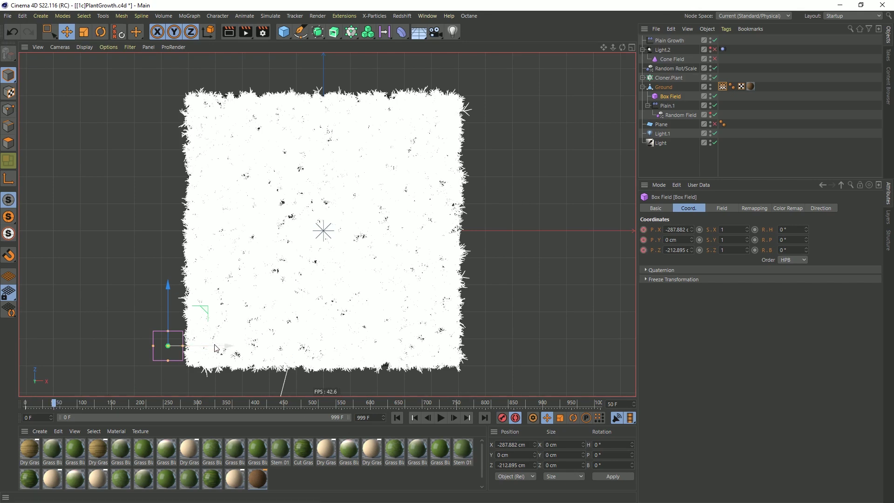
drag(220, 346, 536, 345)
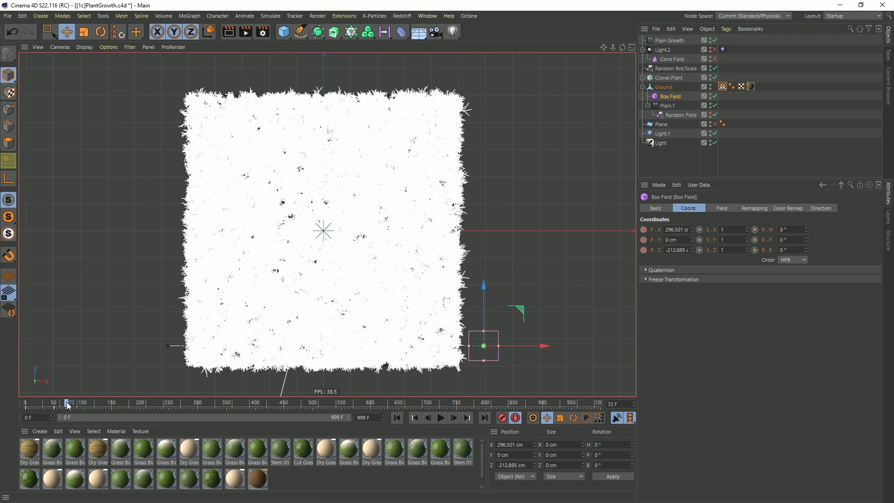
click(414, 417)
drag(544, 346, 496, 349)
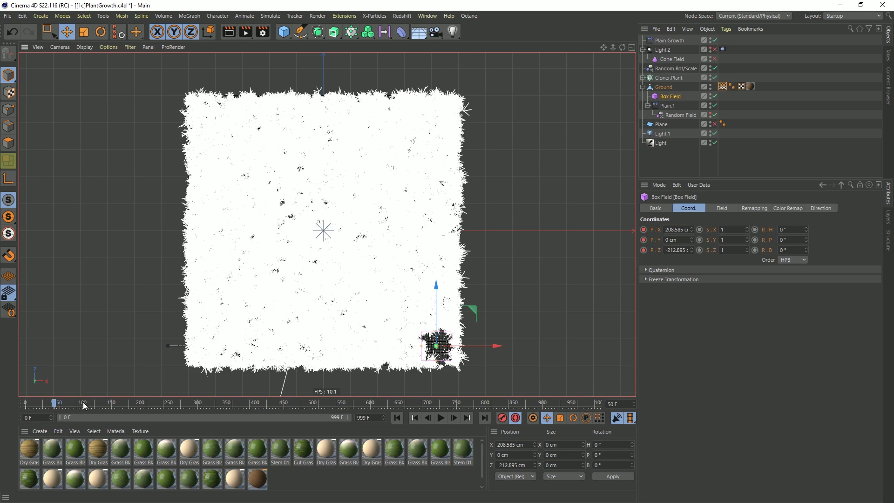
Keyframe the Box Field at Z about -59 cm on frame 100 and at X about -201 cm on frame 172.
drag(436, 293, 432, 230)
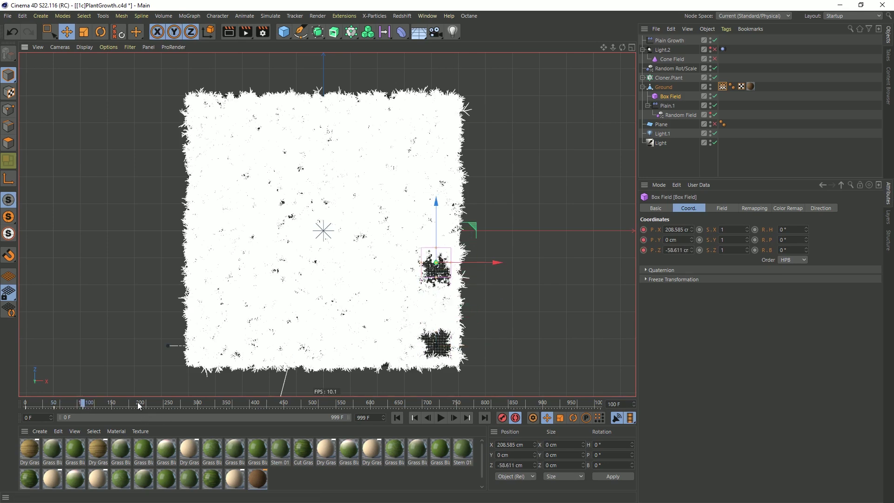
click(124, 402)
drag(493, 266, 270, 281)
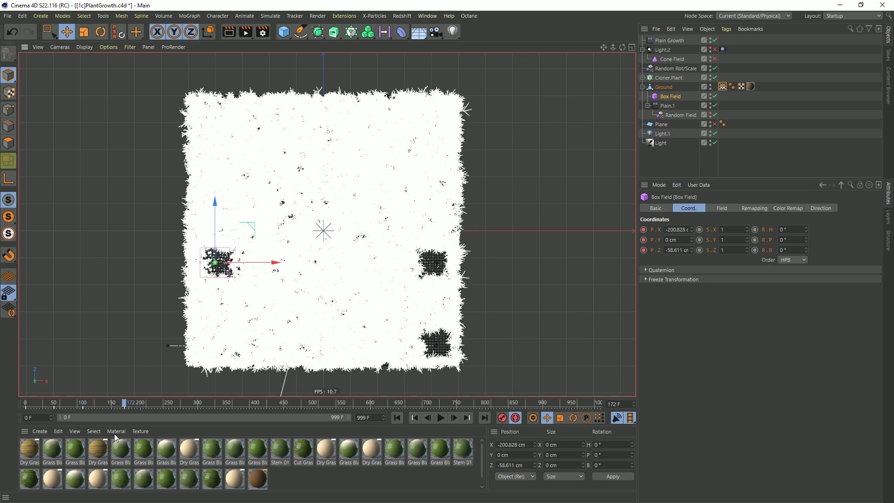
Keyframe the Box Field at X about 191, Z about 96 cm on frame 214 and X about -212, Z about 189 cm on frame 289.
click(148, 402)
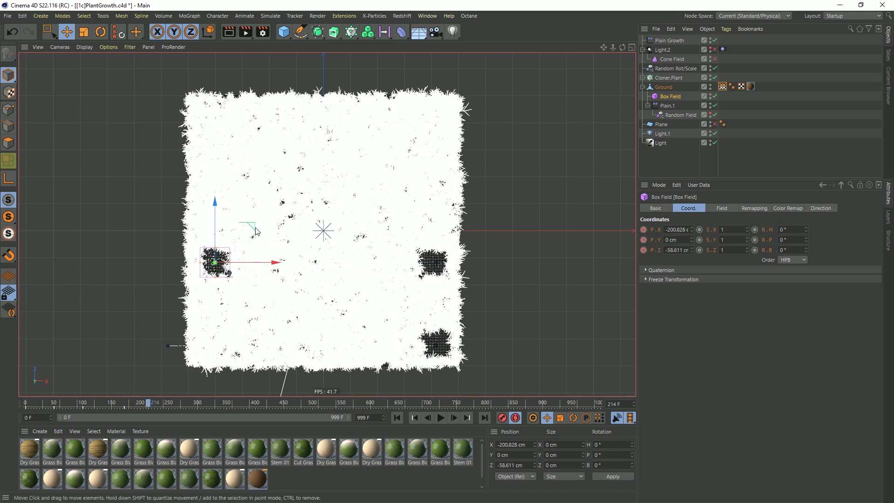
drag(250, 230, 464, 145)
click(191, 403)
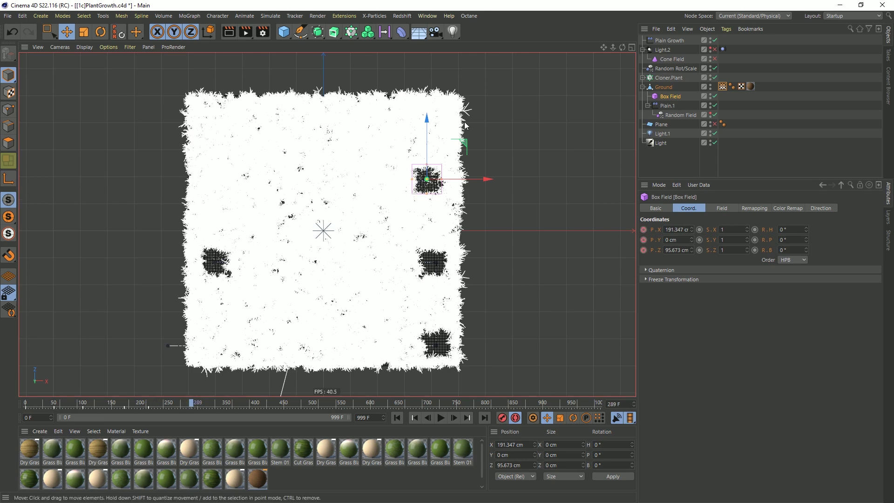
drag(452, 144, 244, 95)
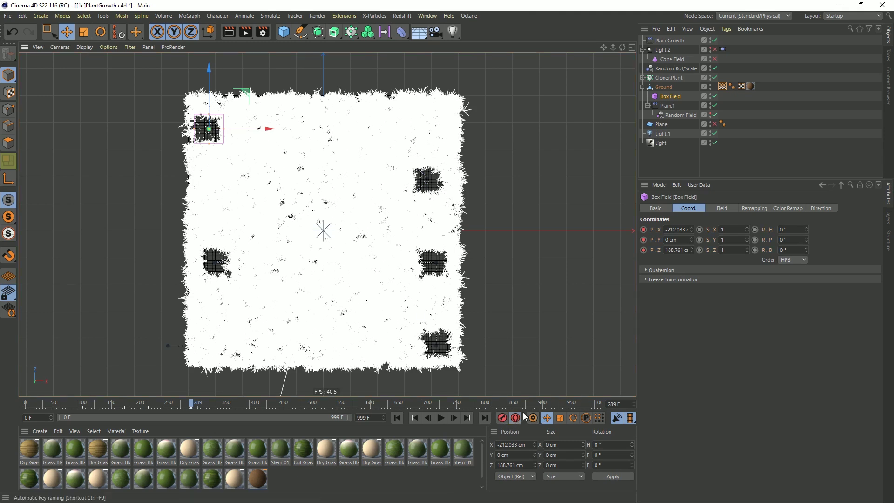
Return to the perspective view and set the Box Field layer's blending to Normal in the Ground's vertex map.
middle_click(426, 297)
middle_click(235, 217)
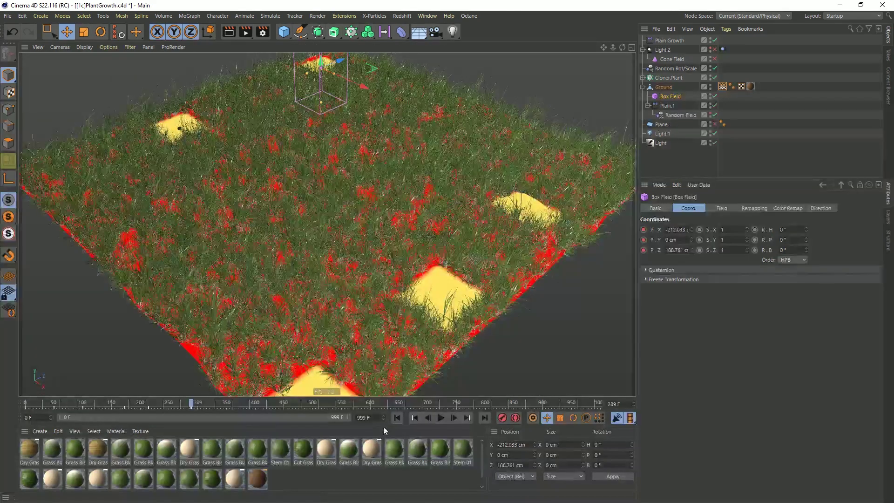
alt+drag(350, 281, 334, 208)
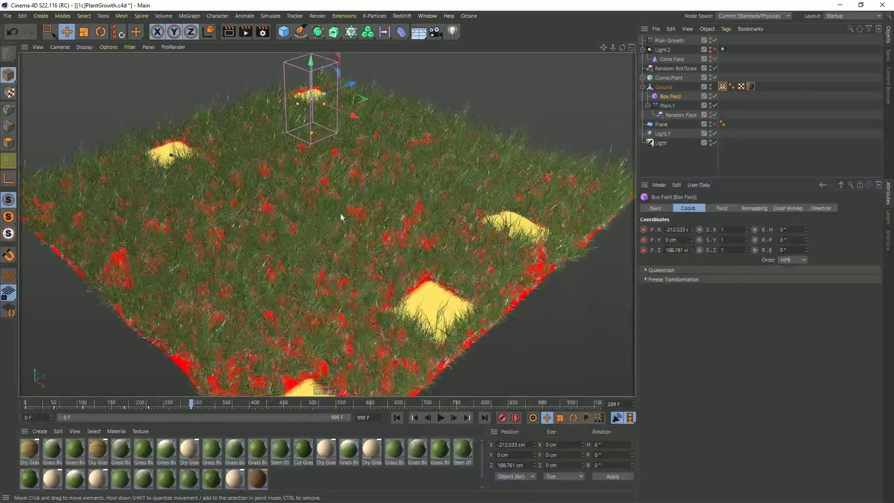
click(726, 87)
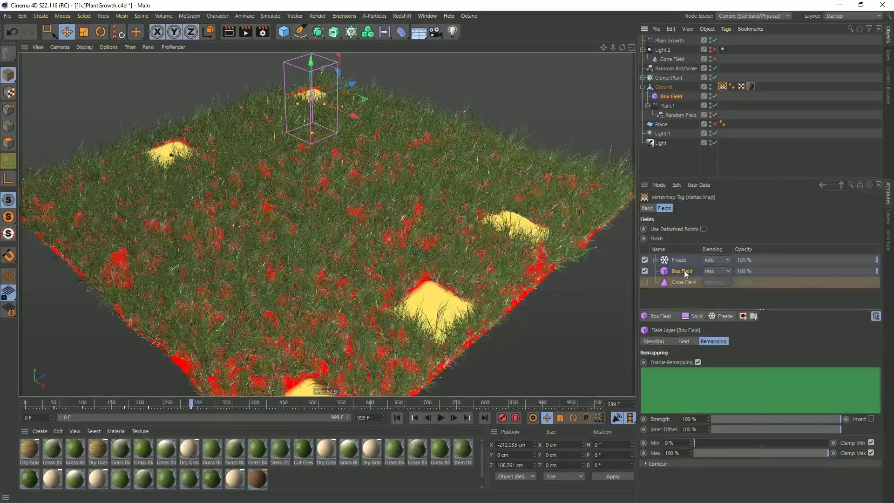
click(716, 271)
click(715, 271)
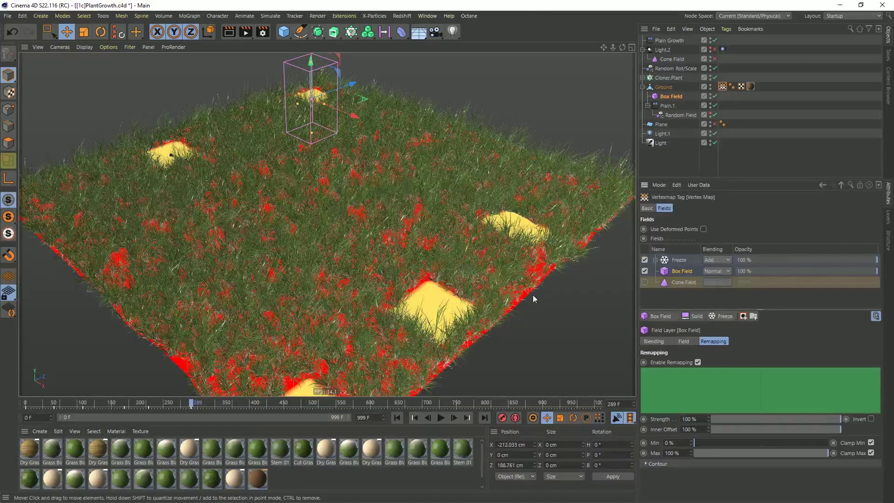
Play the animation from the first frame to preview the Box Field clearing the grass.
click(680, 153)
click(396, 418)
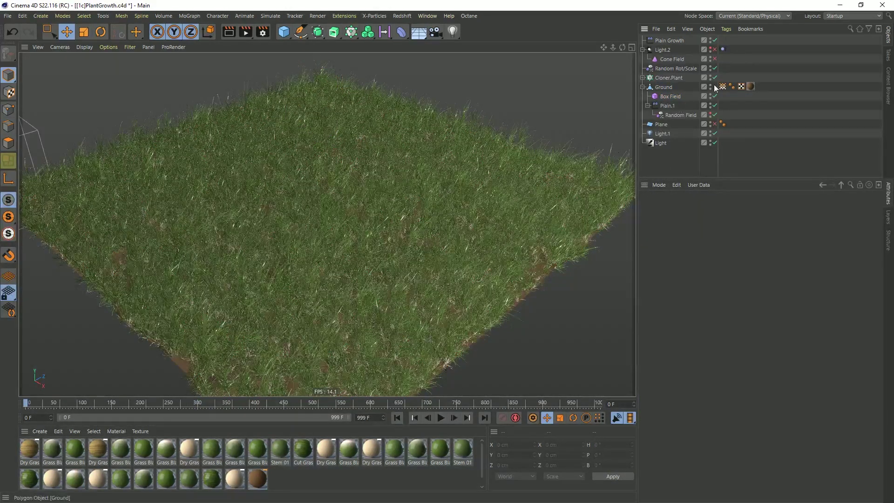
alt+drag(267, 247, 320, 222)
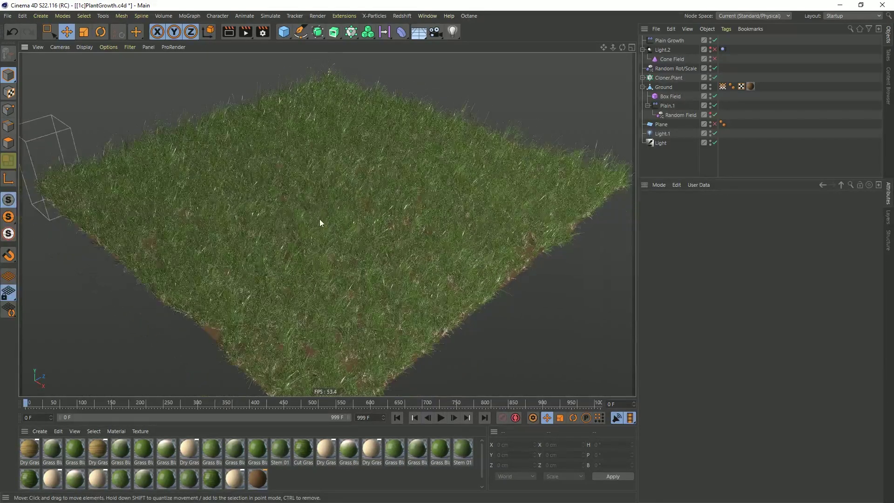
click(441, 417)
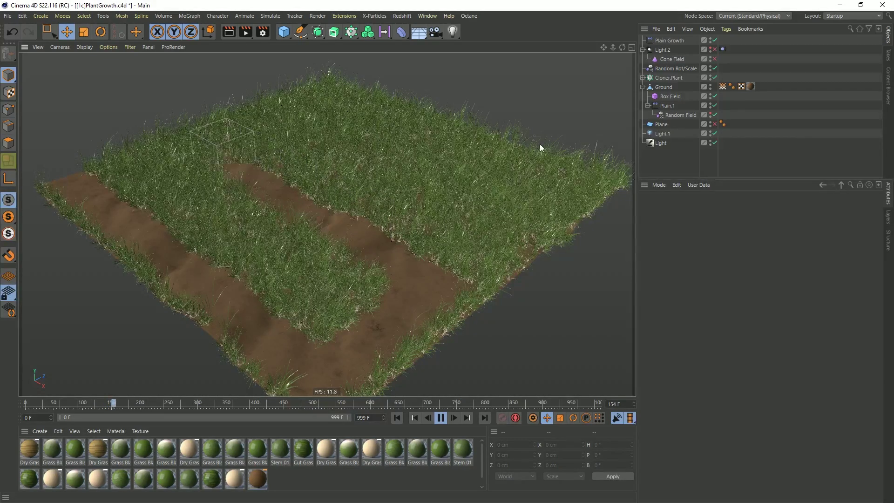
Try the Plain Growth effector at 50 % strength, and restore it to 100 %.
click(677, 41)
click(713, 208)
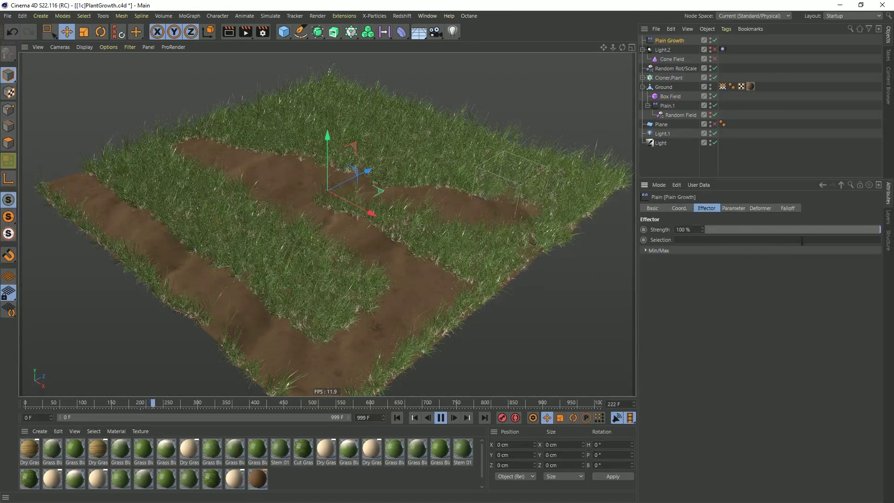
click(794, 229)
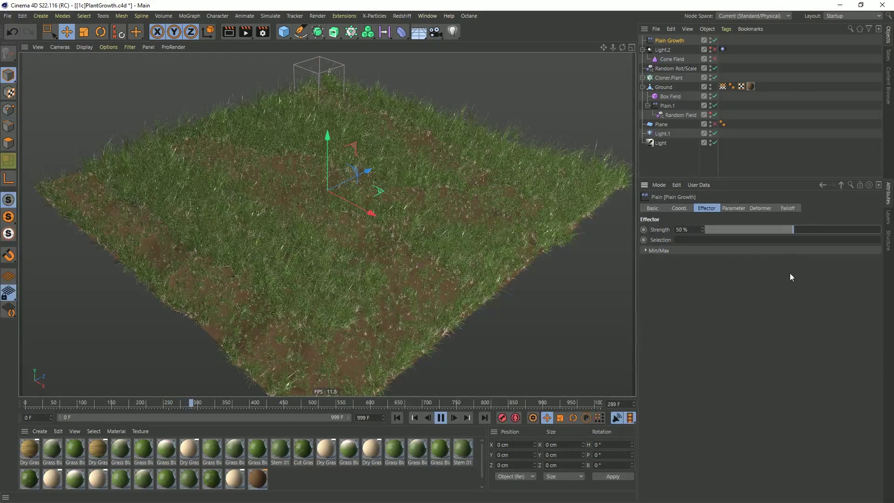
drag(786, 228, 880, 229)
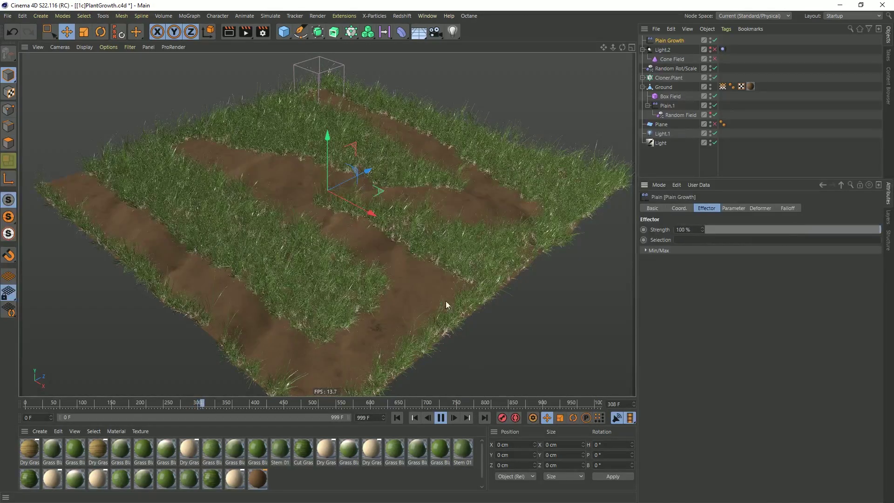
Enable Light.2 together with its Cone Field and replay the animation from the start.
click(398, 417)
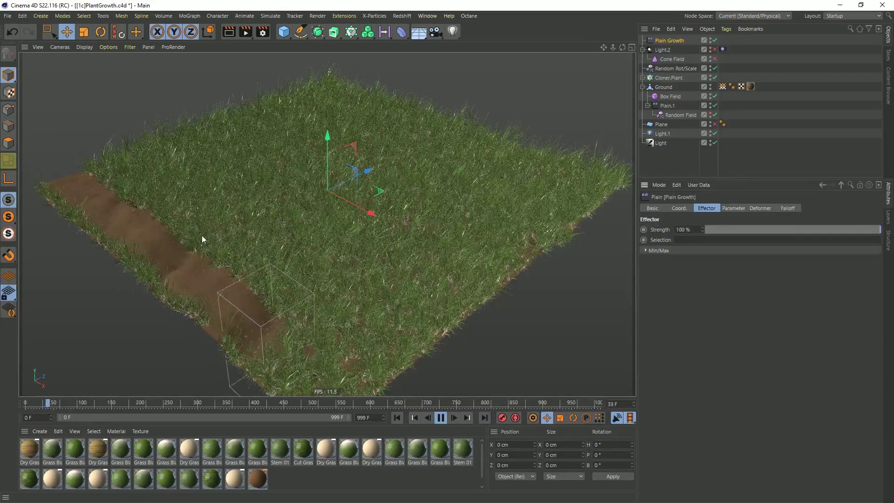
click(441, 418)
click(714, 49)
click(397, 417)
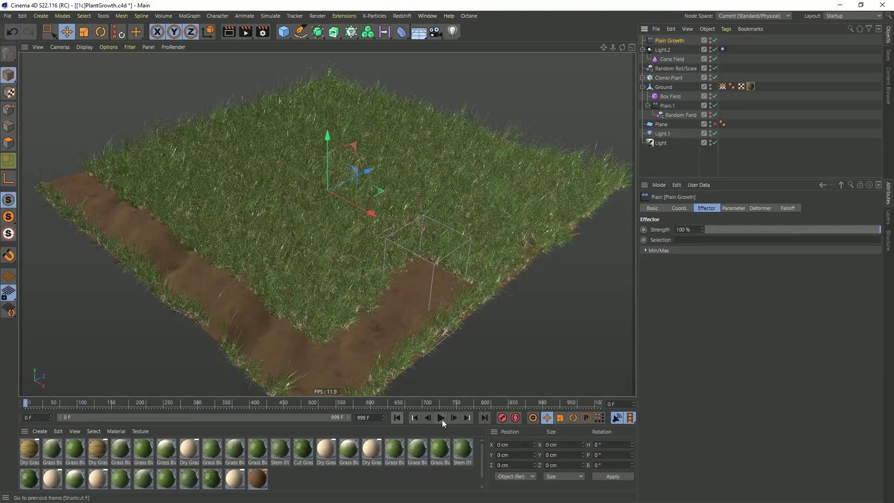
click(439, 418)
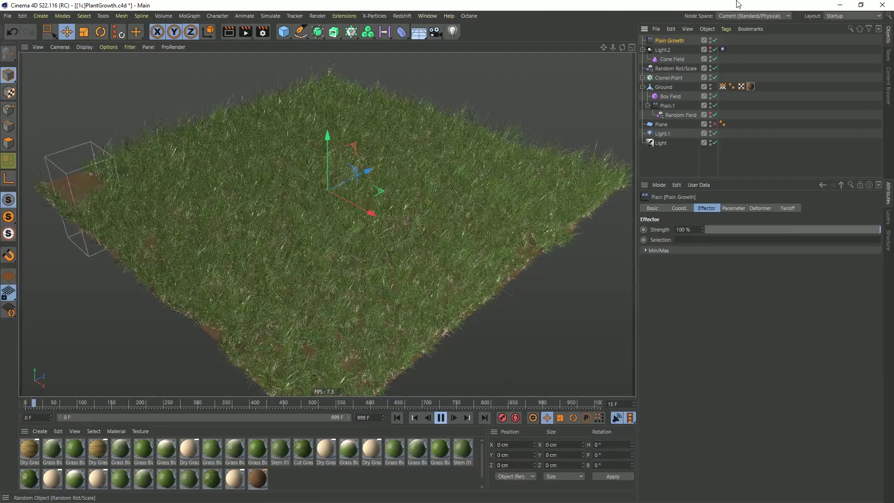
Enable the Cone Field layer in the Ground's vertex map, set the Box Field layer's blending to Add, and stop playback.
click(723, 87)
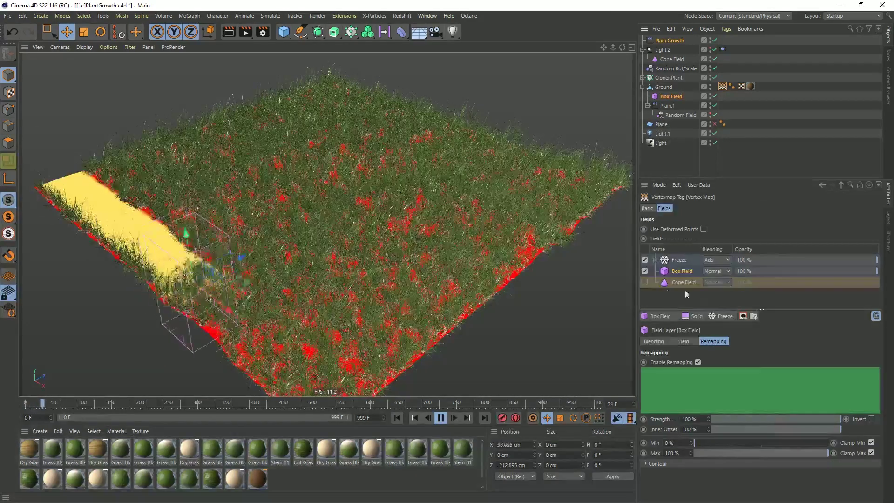
click(644, 282)
click(717, 271)
click(727, 354)
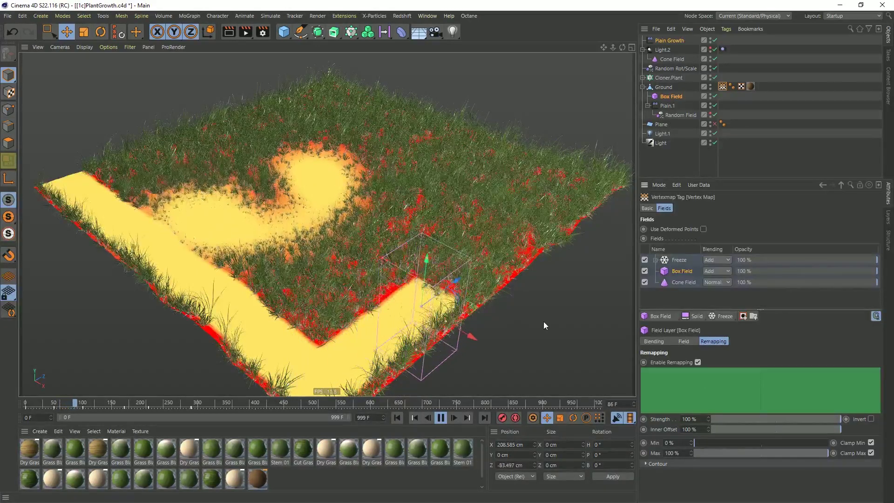
click(441, 418)
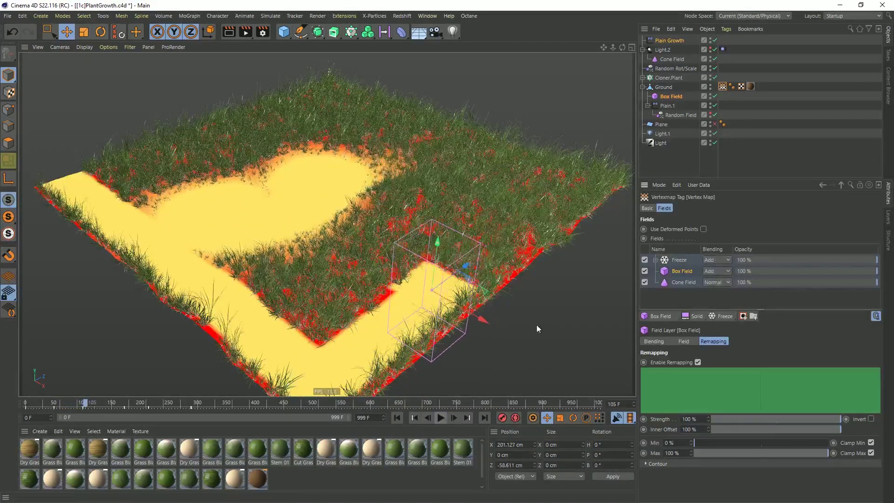
click(669, 164)
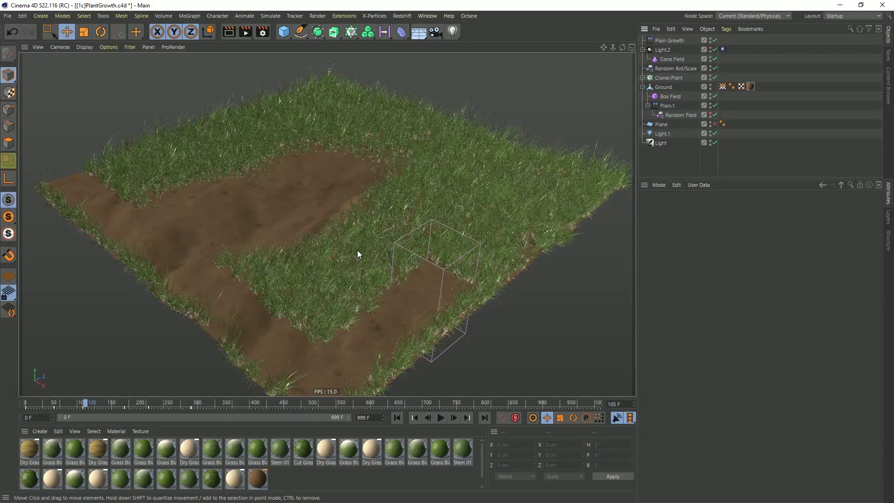
mouse_move(321, 189)
alt+mouse_down()
mouse_move(334, 183)
mouse_move(357, 208)
mouse_move(373, 244)
mouse_move(327, 199)
alt+mouse_up()
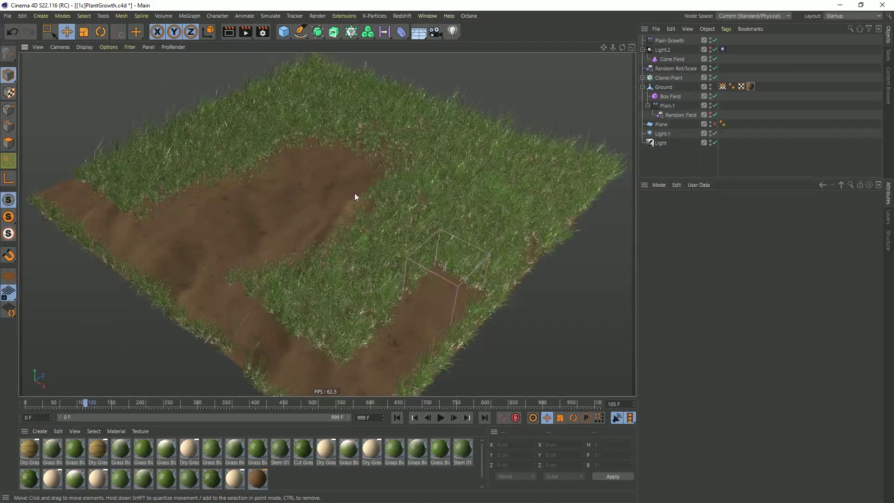
Save the scene as a new version named [1d]PlantGrowth.c4d.
key(ctrl+shift+s)
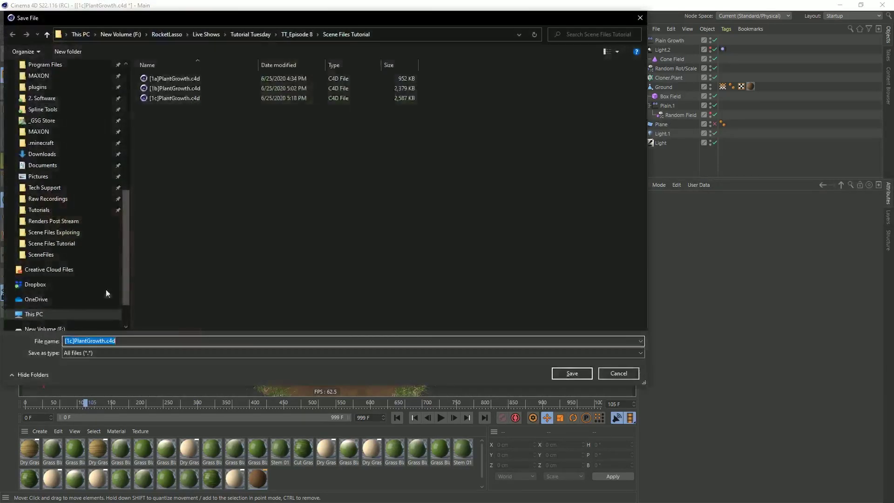
click(71, 341)
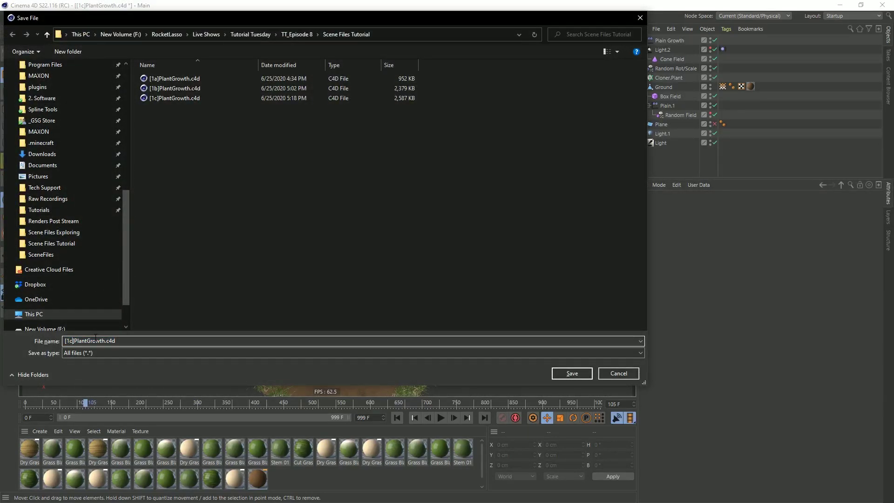
key(Delete)
text(d)
key(Return)
At frame 0, add a Text spline, pitch it to -90°, and place it at X about -175, Y about 30, Z about -61 cm.
click(397, 418)
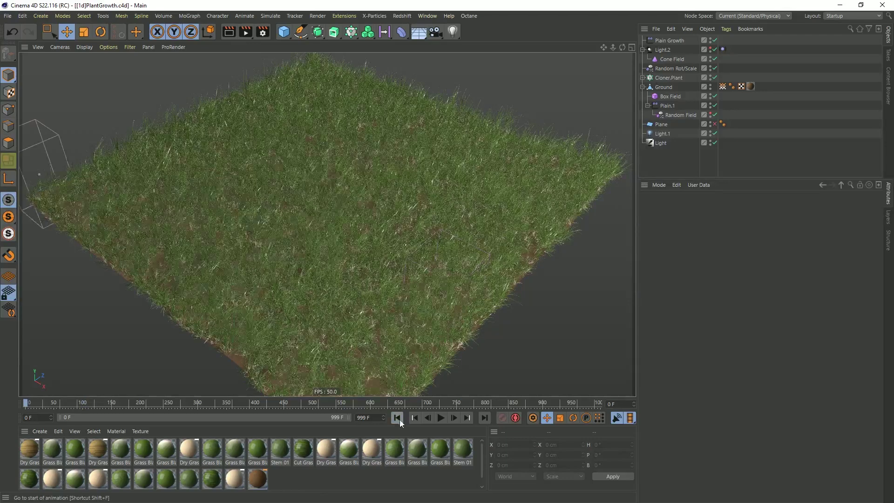
alt+drag(328, 202, 340, 221)
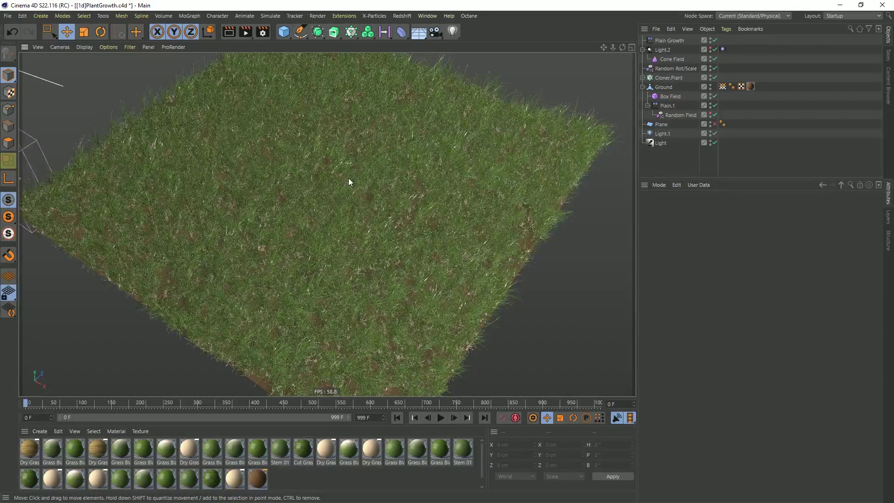
click(300, 32)
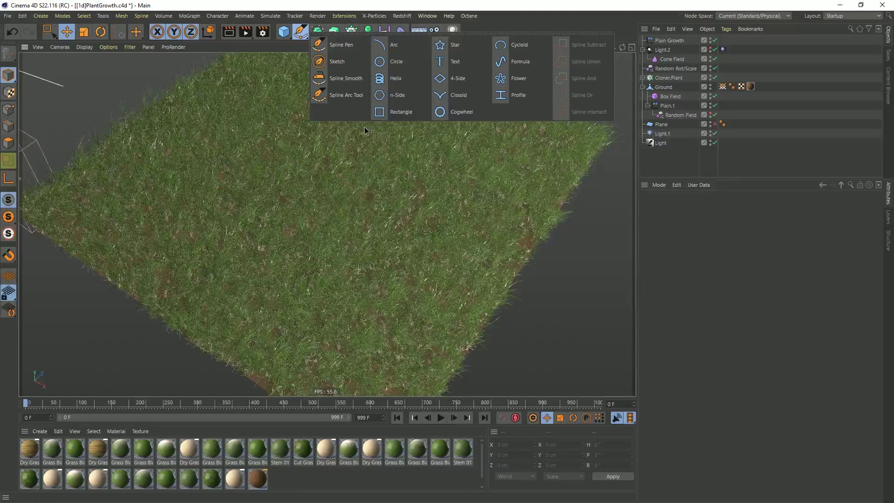
click(456, 66)
key(r)
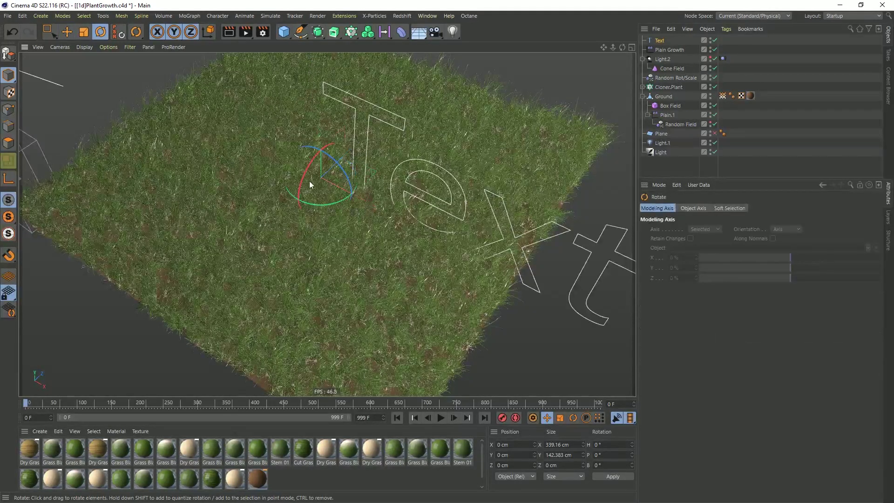
drag(309, 182, 210, 173)
key(e)
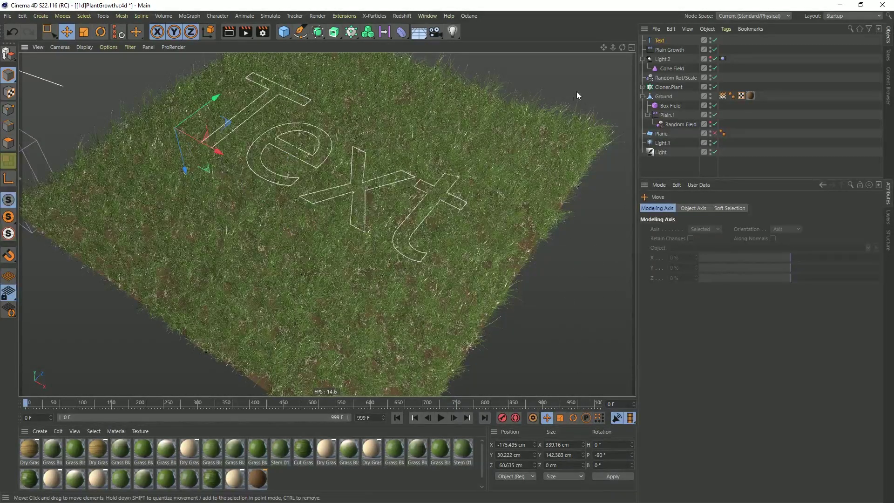
Set the Text spline's font to Futura PT Bold.
click(659, 40)
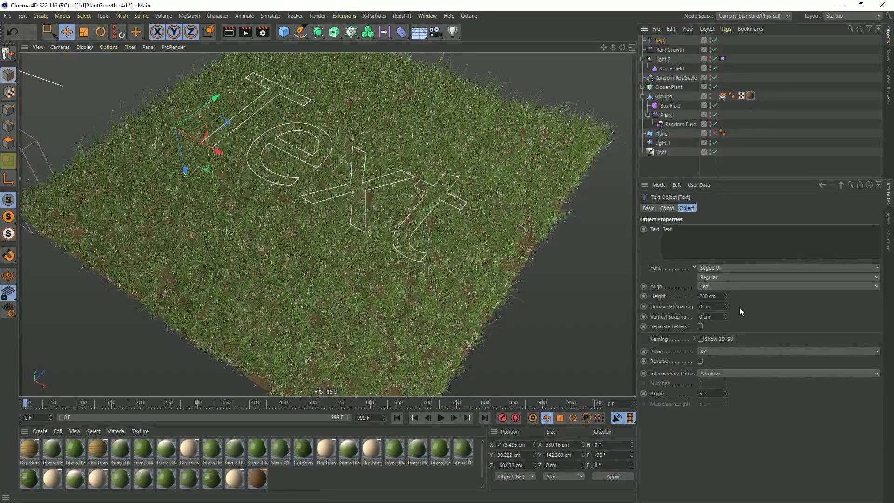
click(719, 270)
scroll(747, 256, up, 15)
scroll(747, 256, up, 15)
scroll(756, 256, down, 12)
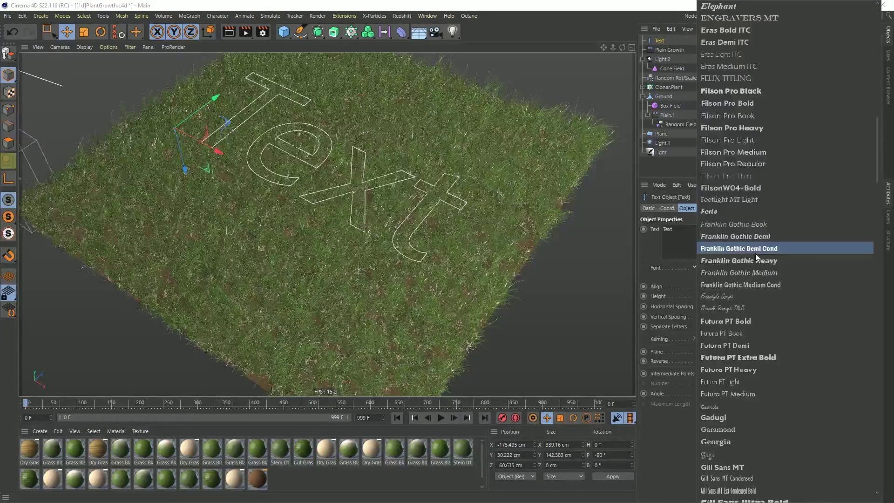
click(747, 322)
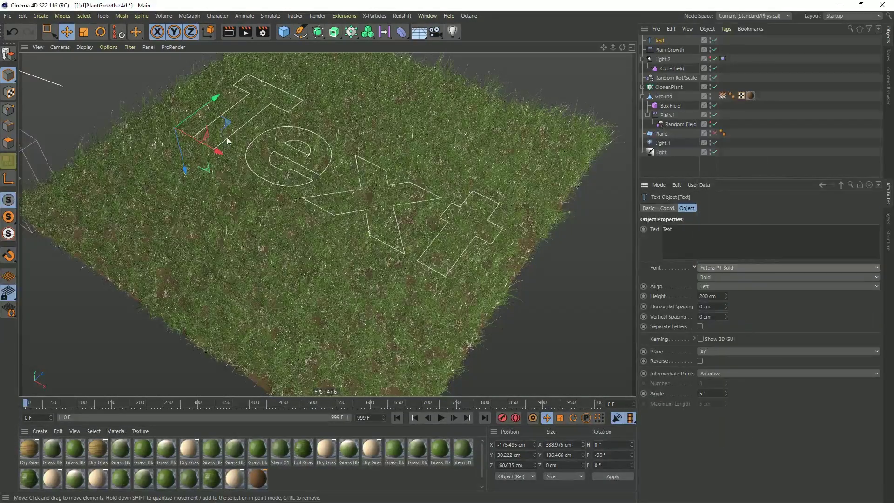
alt+drag(352, 121, 493, 171)
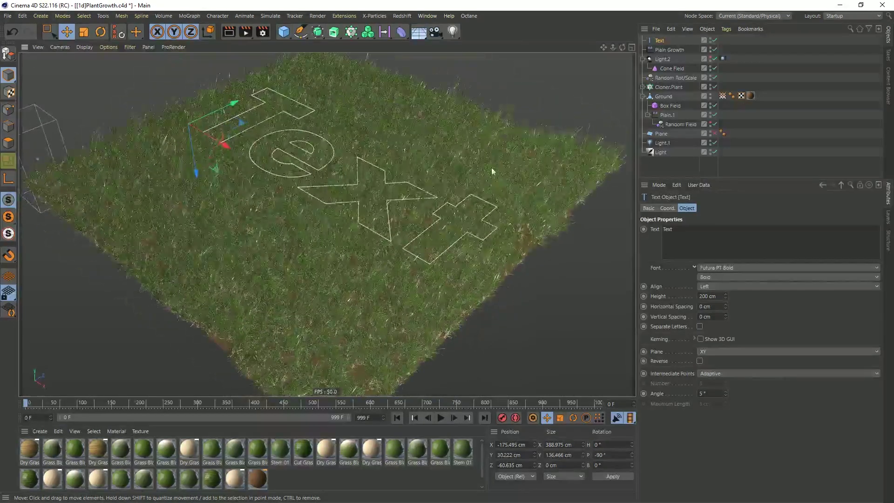
Disable the plant cloner and add the Text spline as the uppermost field layer in the Ground's vertex map.
click(722, 96)
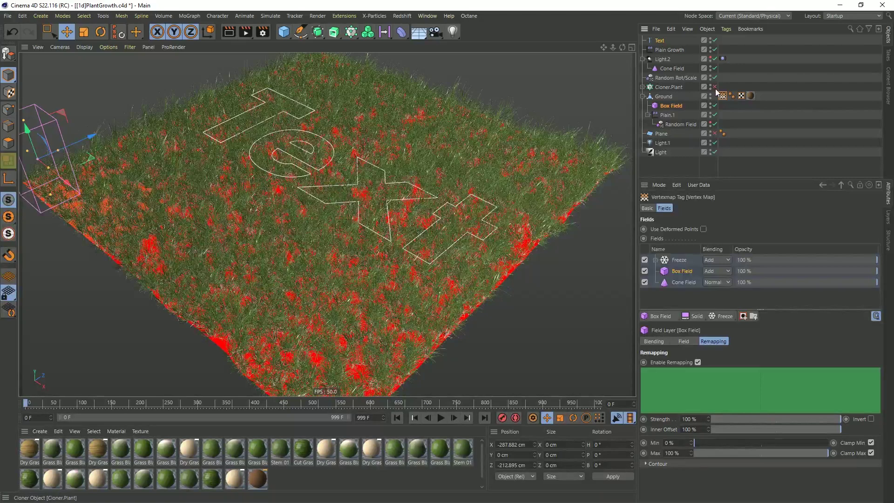
click(715, 87)
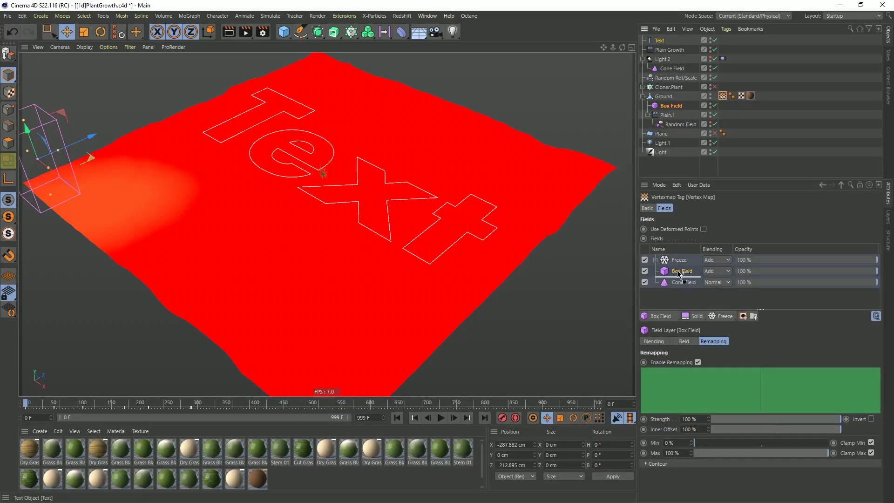
drag(676, 259, 677, 260)
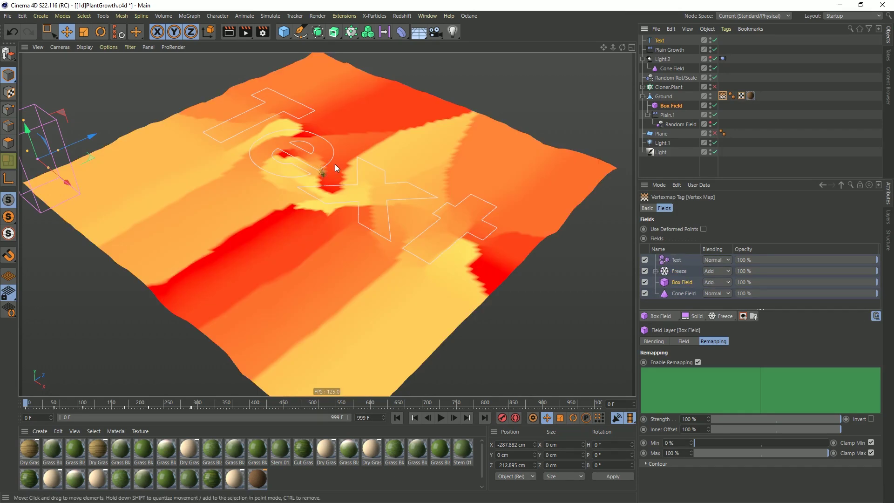
Set the Text field layer's spline shape to Mask and shift the Text spline to X about -199 cm.
click(669, 262)
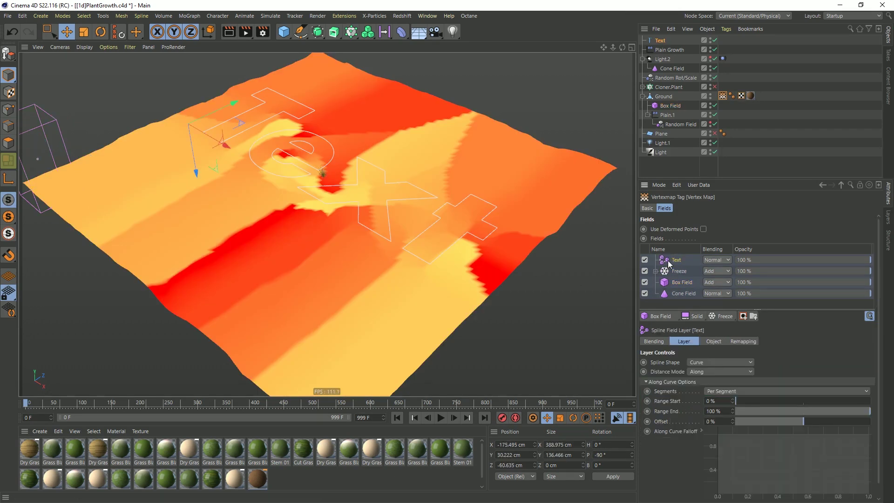
click(698, 362)
click(702, 381)
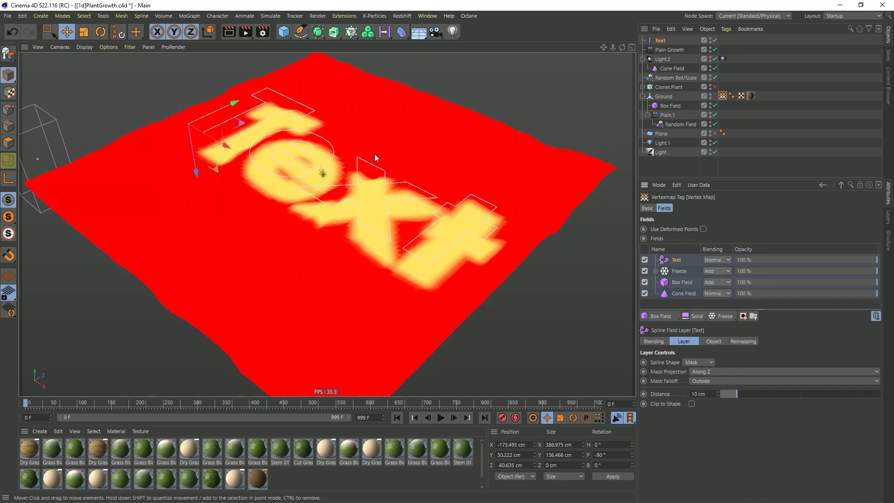
alt+drag(348, 175, 369, 126)
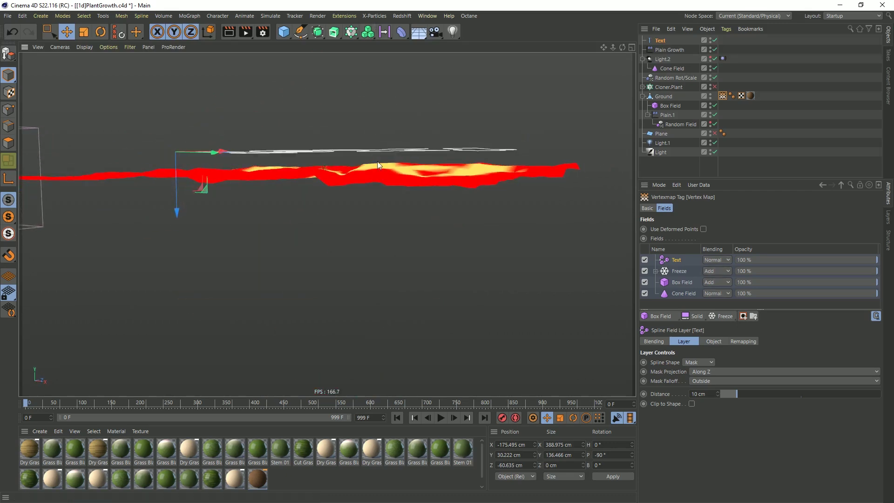
alt+drag(365, 130, 371, 215)
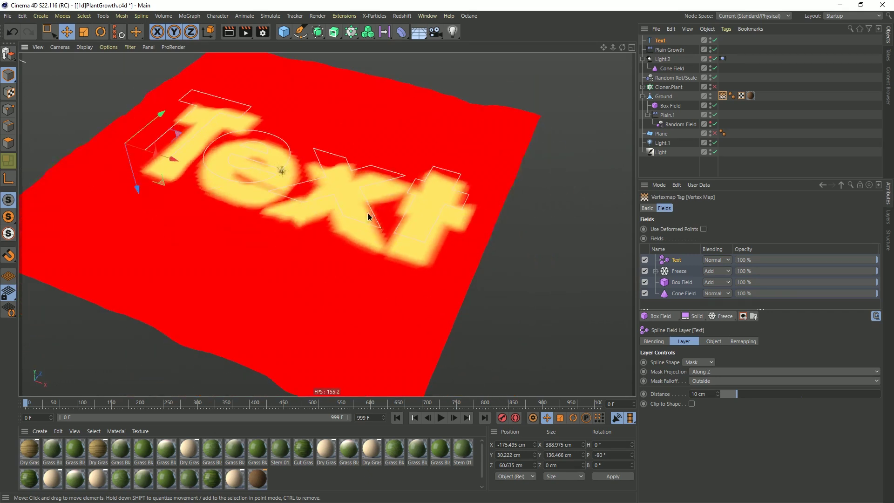
drag(182, 150, 162, 147)
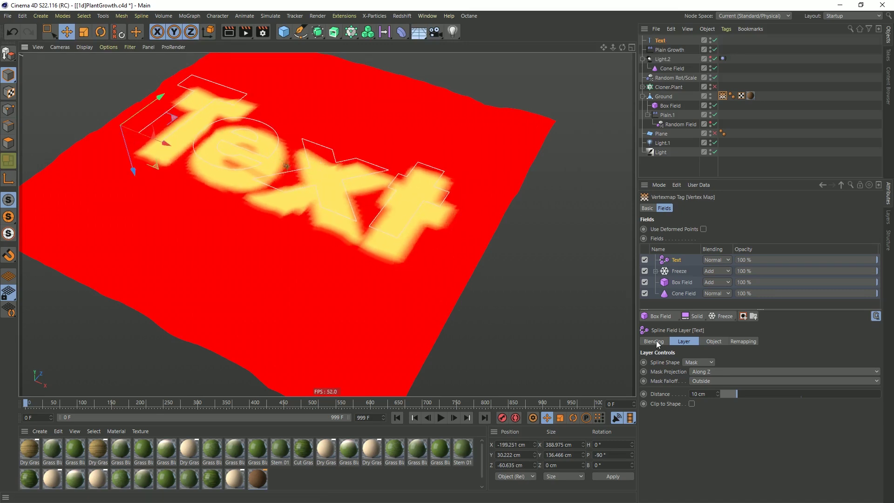
Sharpen the Text layer's mask by setting its distance to 0 cm and its falloff to Inside.
mouse_move(737, 397)
mouse_down()
mouse_move(723, 398)
mouse_move(791, 399)
mouse_move(721, 399)
mouse_move(760, 396)
mouse_move(734, 396)
mouse_up()
click(700, 381)
click(700, 391)
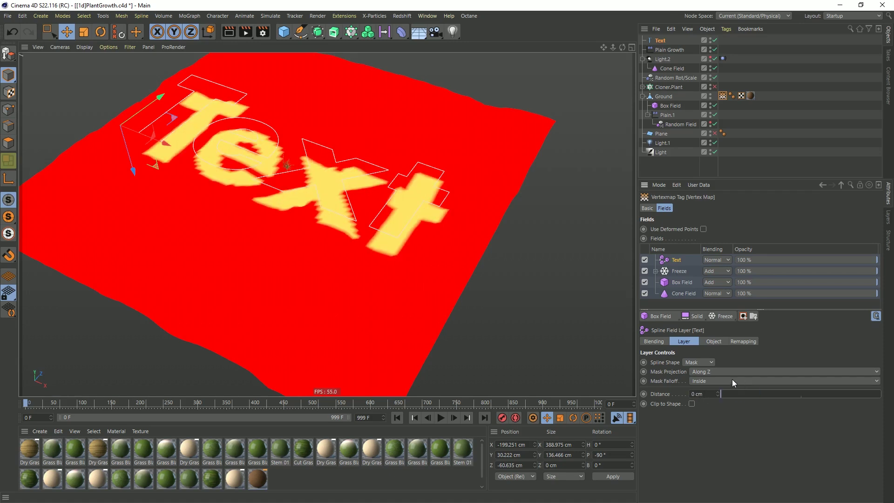
alt+drag(303, 220, 288, 199)
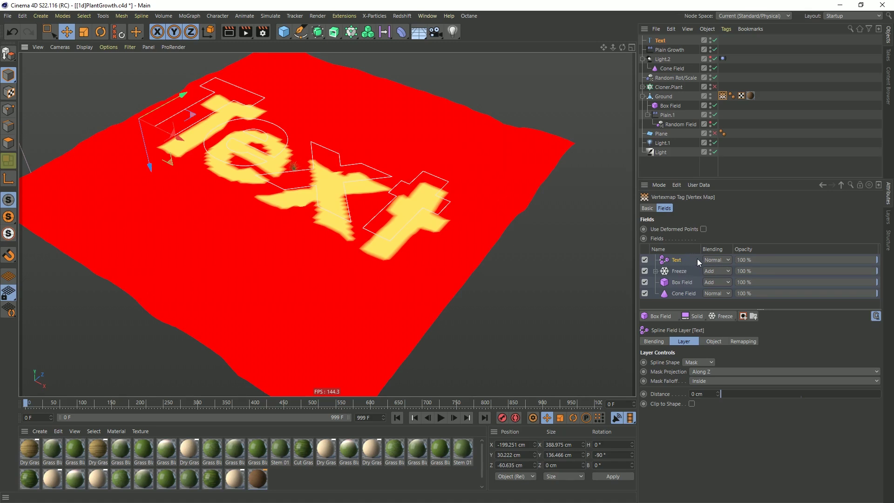
Set the Text field layer's blending to Multiply in the Ground's vertex map and play the animation.
click(719, 260)
click(722, 306)
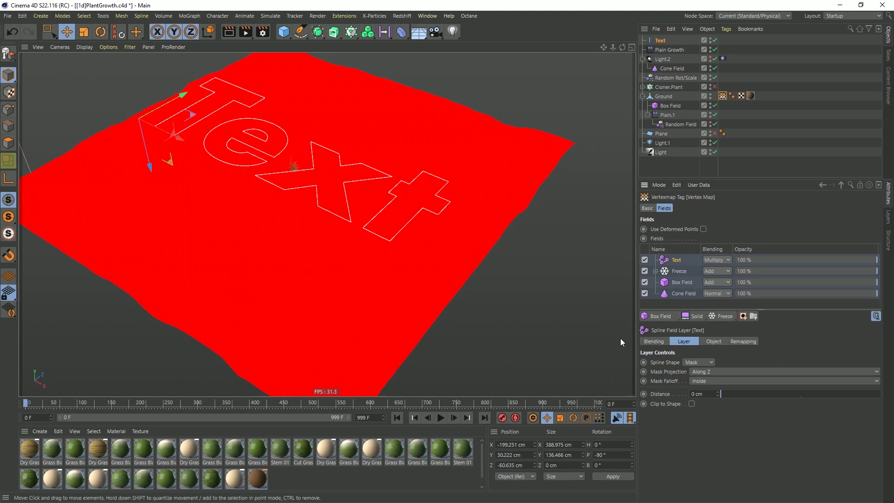
alt+middle_drag(398, 207, 396, 270)
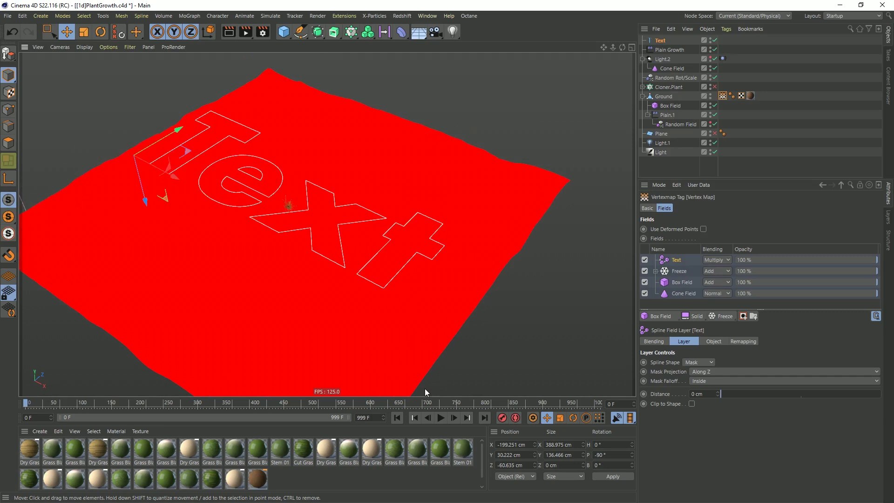
click(441, 418)
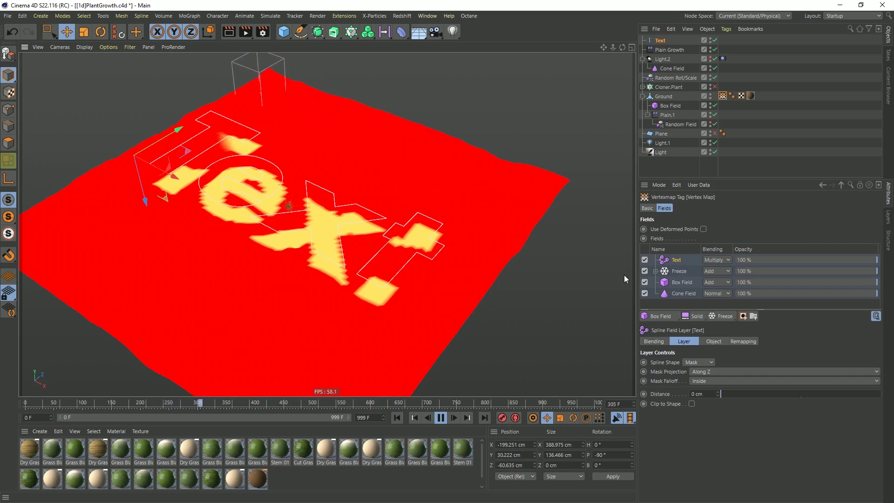
Set the Freeze layer's radius to 10 cm and replay the animation from the start.
click(672, 273)
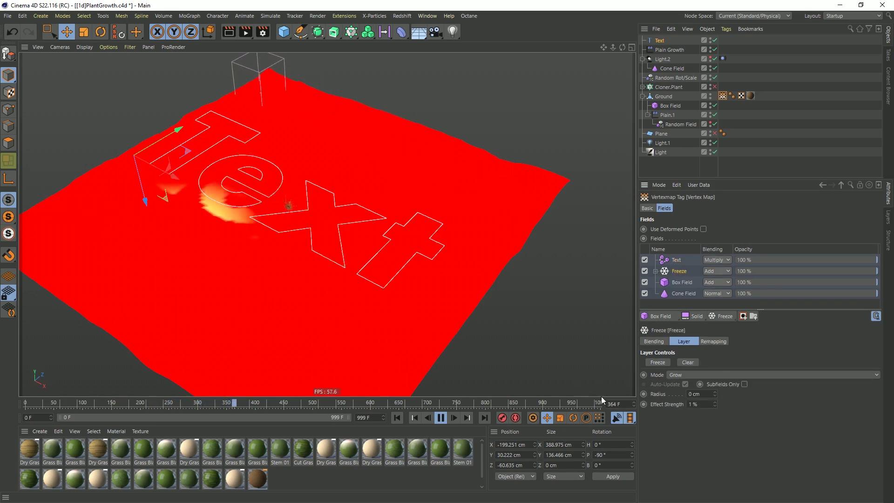
click(698, 394)
text(10)
key(Return)
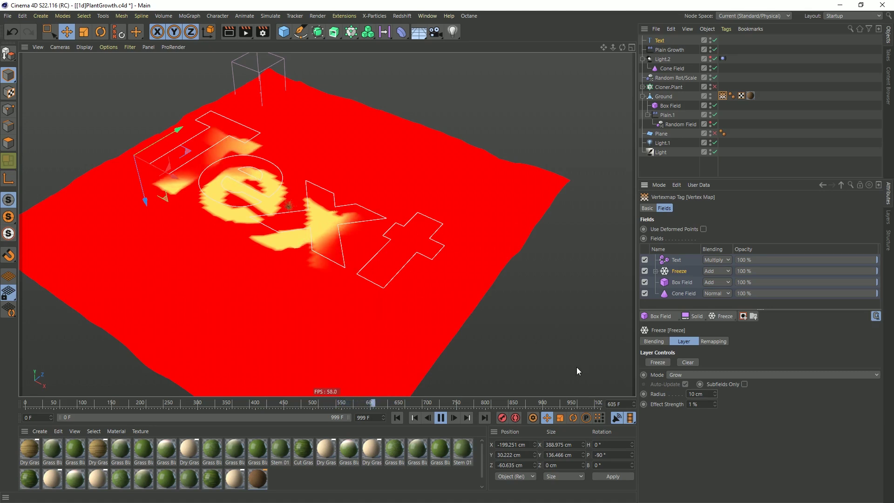
click(397, 418)
click(441, 417)
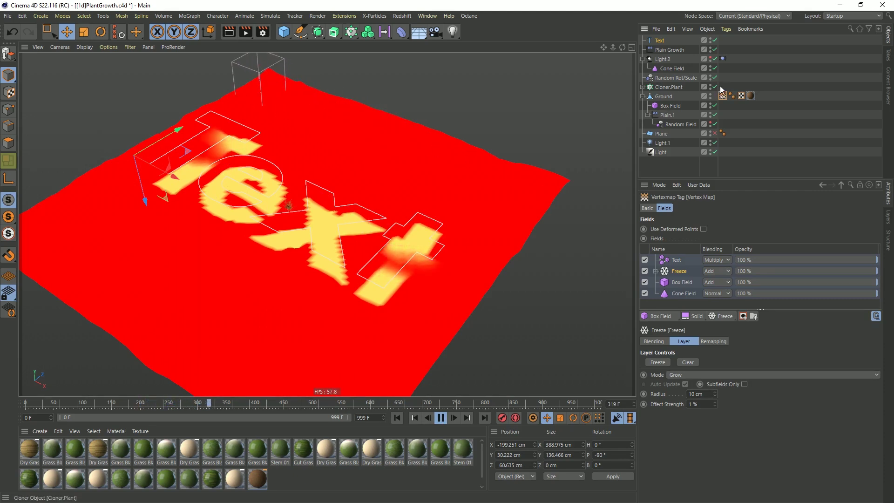
Enable the plant cloner, hide the Text spline in the viewport and restart the animation from the first frame.
click(735, 87)
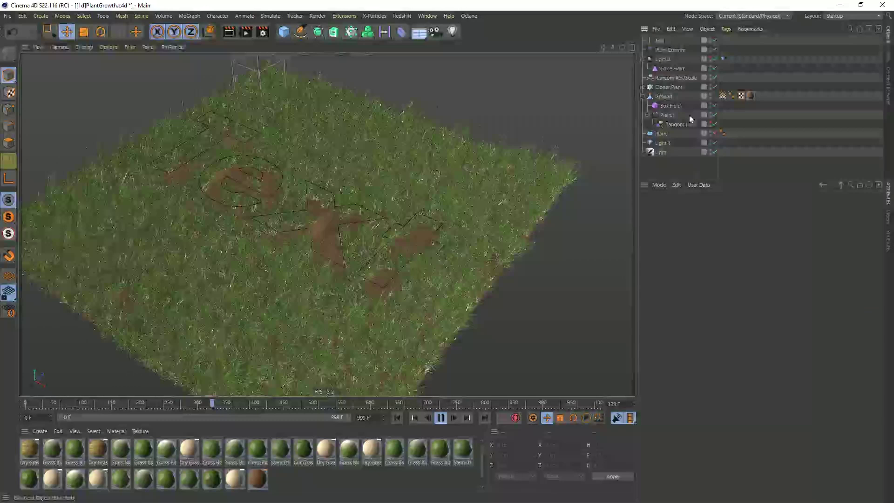
double_click(710, 38)
alt+drag(252, 199, 393, 364)
click(395, 417)
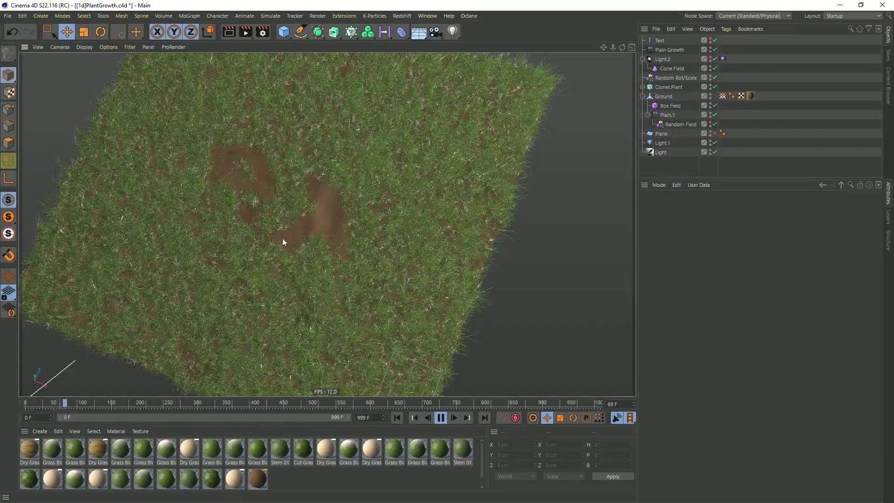
Enable the Invert layer in the Plain Growth effector's falloff, review the text-shaped grass growth up close and stop playback.
click(722, 95)
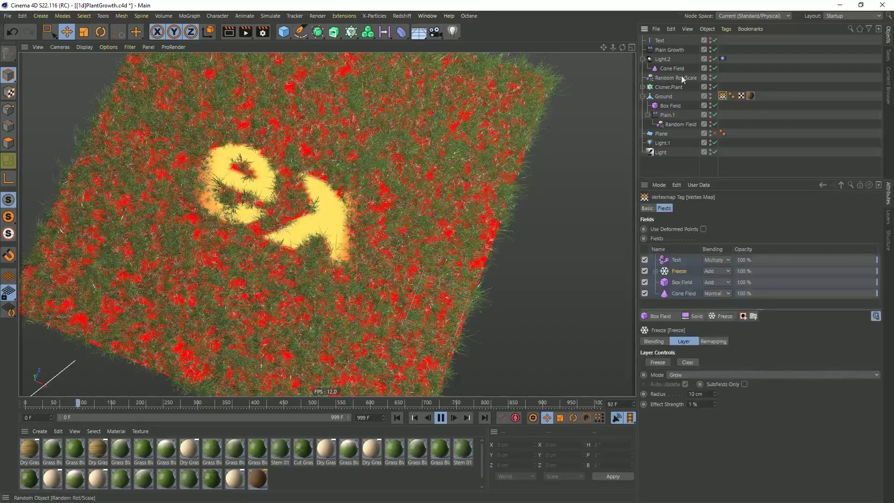
click(660, 50)
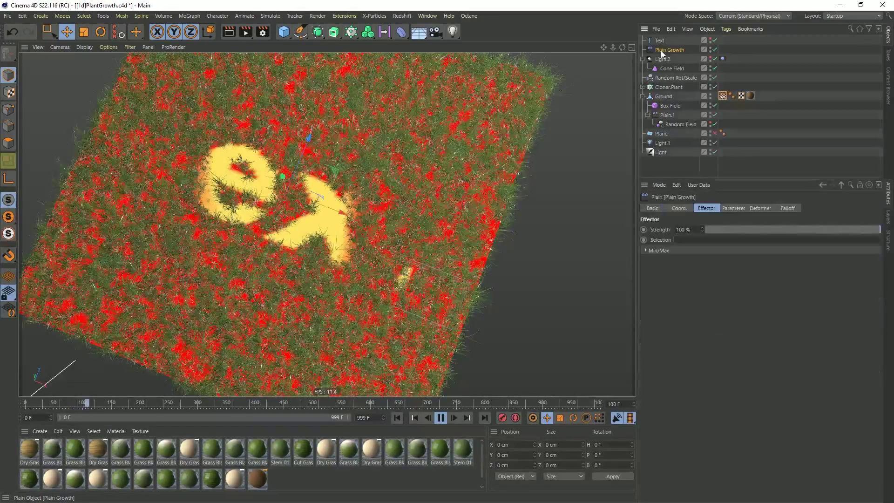
click(734, 208)
click(786, 208)
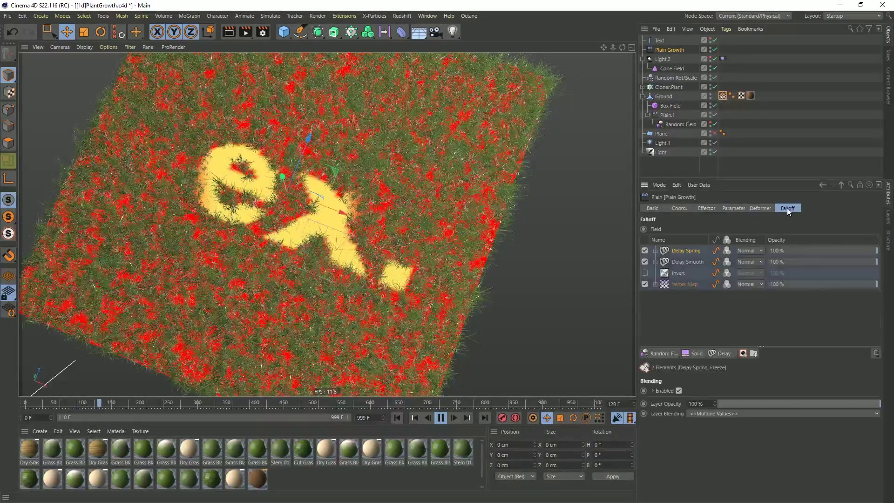
click(644, 272)
click(735, 158)
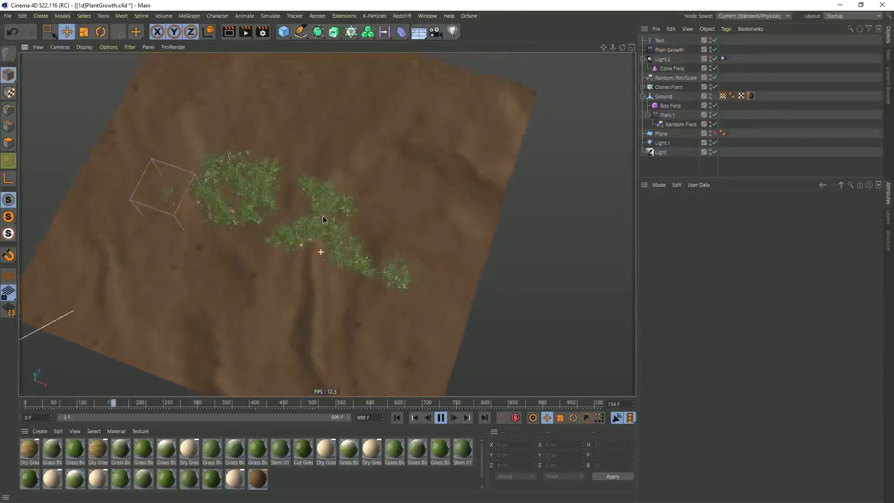
alt+drag(324, 220, 321, 210)
alt+drag(317, 278, 311, 248)
alt+right_drag(313, 245, 362, 241)
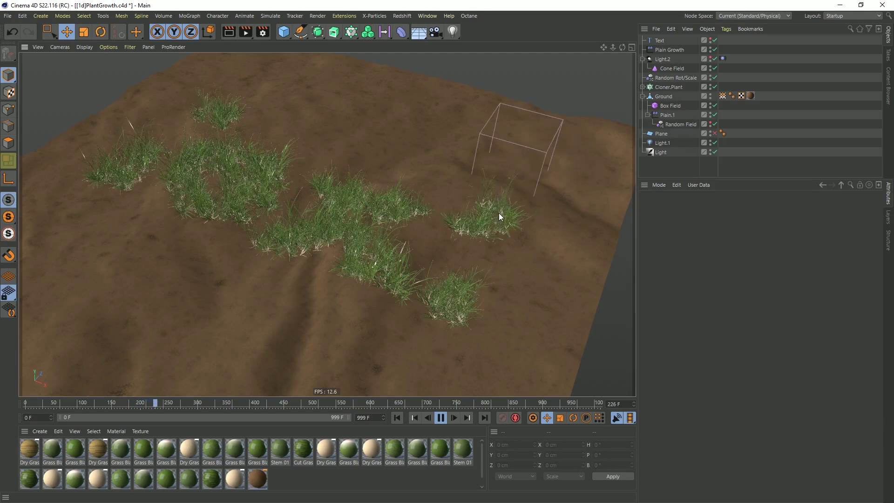
alt+right_drag(351, 212, 303, 196)
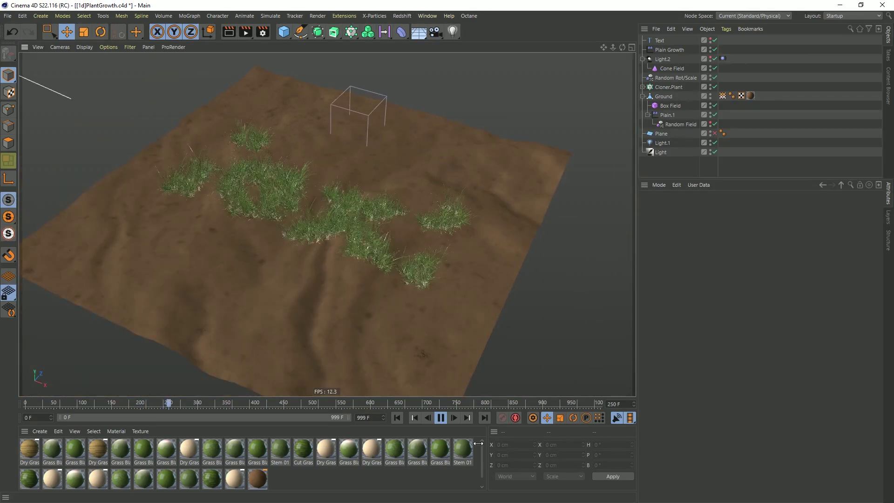
click(440, 418)
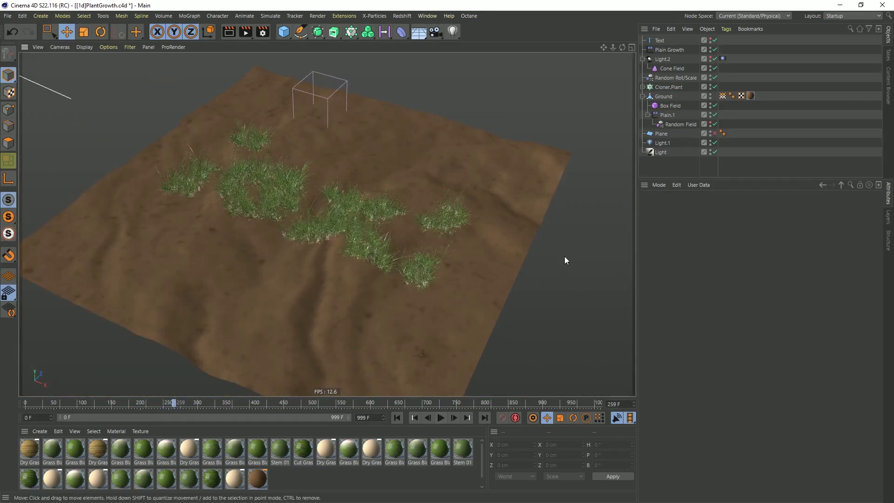
Save the scene as a new version named [1e]PlantGrowth.c4d.
click(660, 58)
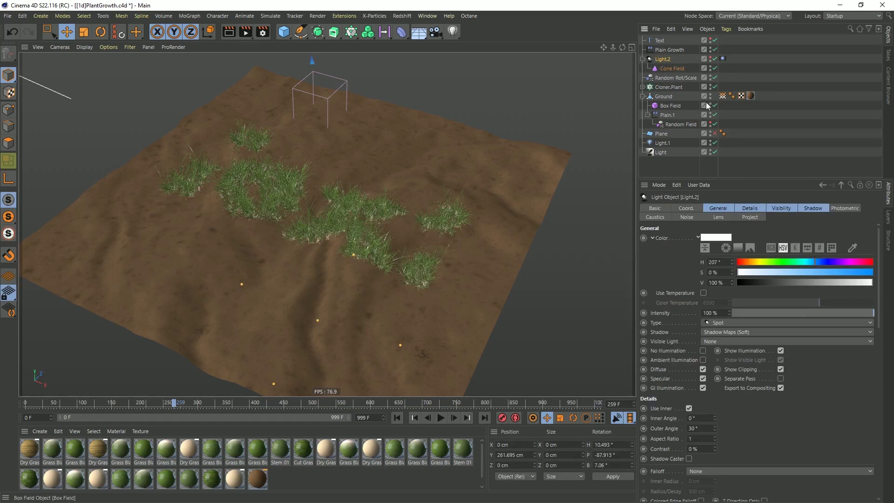
click(723, 95)
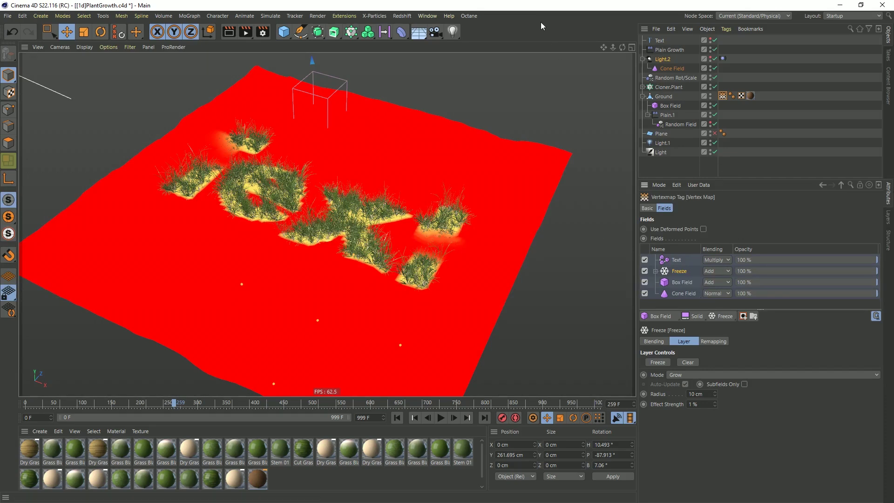
key(ctrl+shift+s)
click(72, 341)
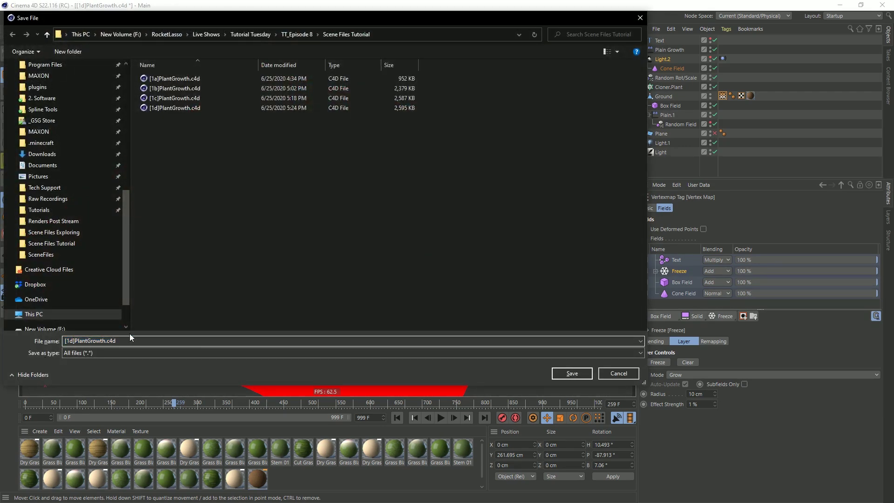
key(BackSpace)
text(e)
key(Return)
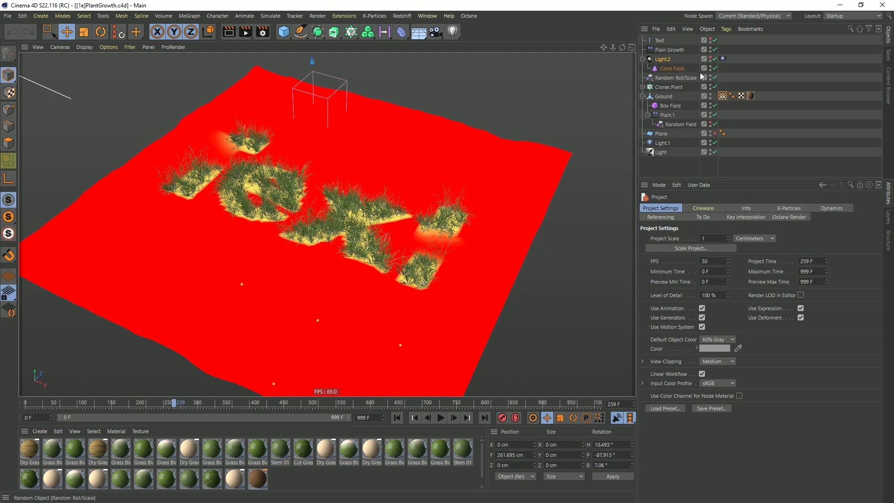
Disable the Text layer in the Ground's vertex map and the Invert layer in the Plain Growth effector's falloff.
click(723, 96)
click(645, 260)
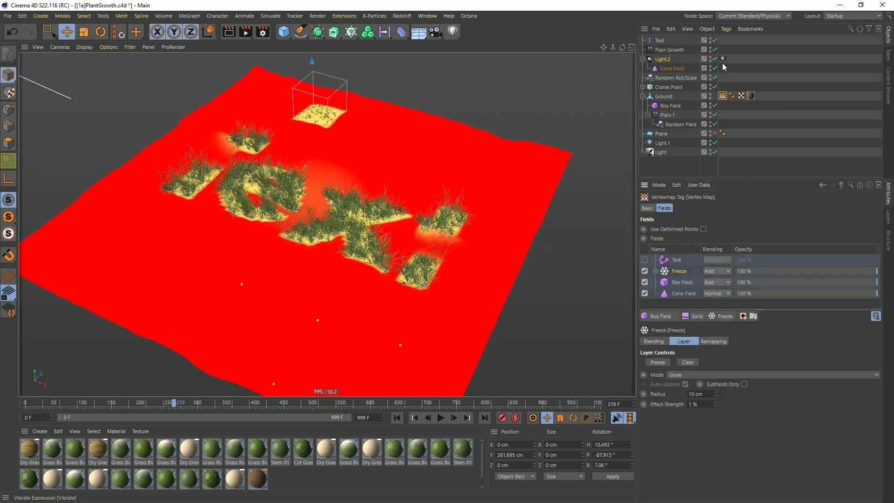
click(669, 50)
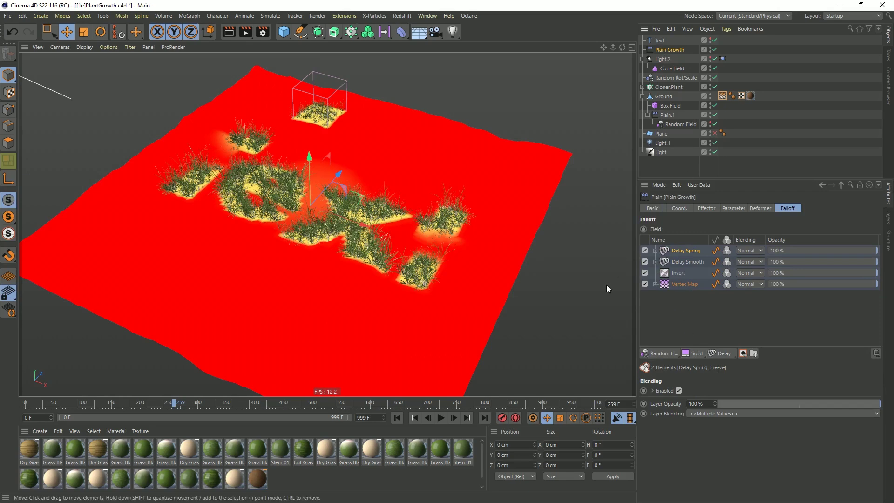
click(644, 273)
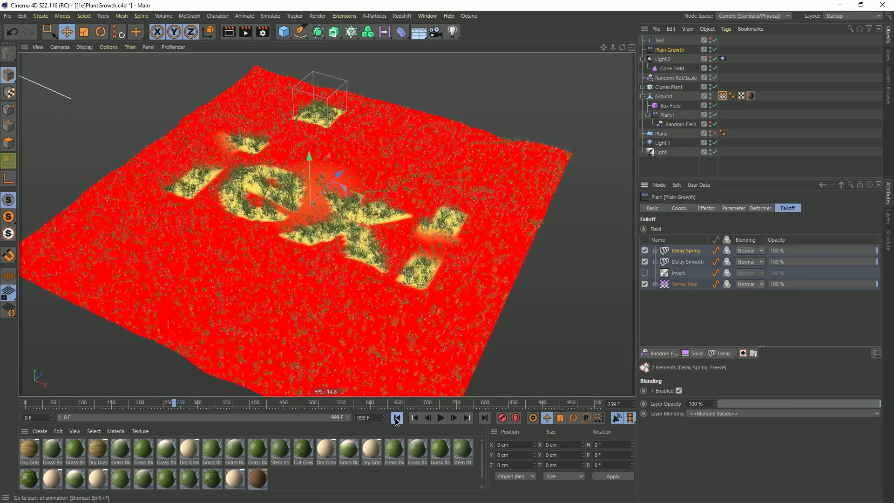
Replay the unmasked animation from the start, examine how the grass retreats, and return to frame 0.
click(397, 417)
click(441, 418)
click(783, 140)
alt+drag(336, 204, 324, 185)
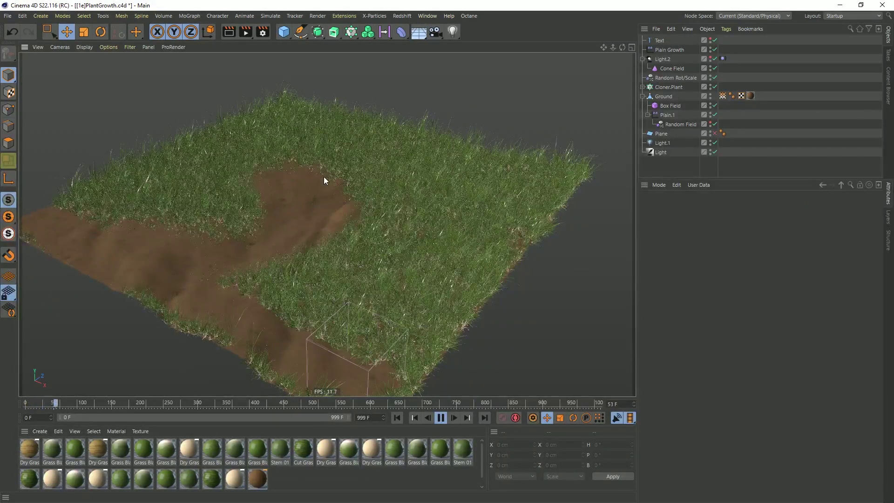
alt+middle_drag(312, 197, 315, 220)
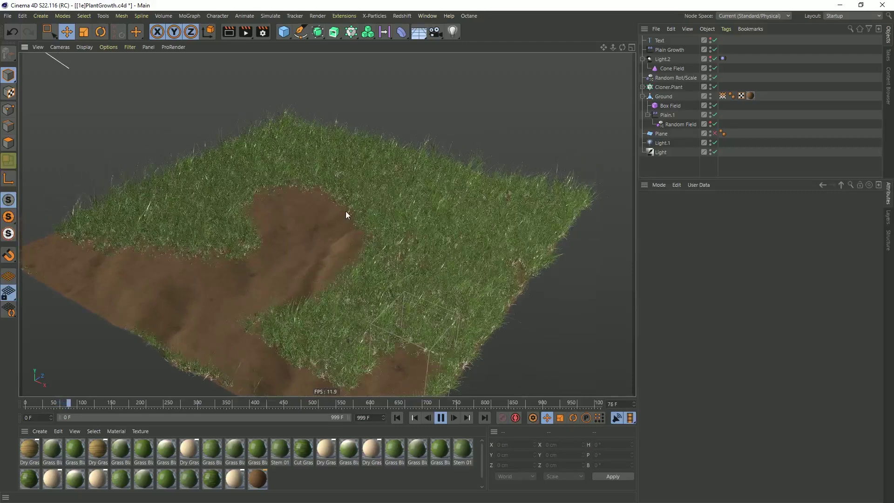
click(443, 419)
click(413, 418)
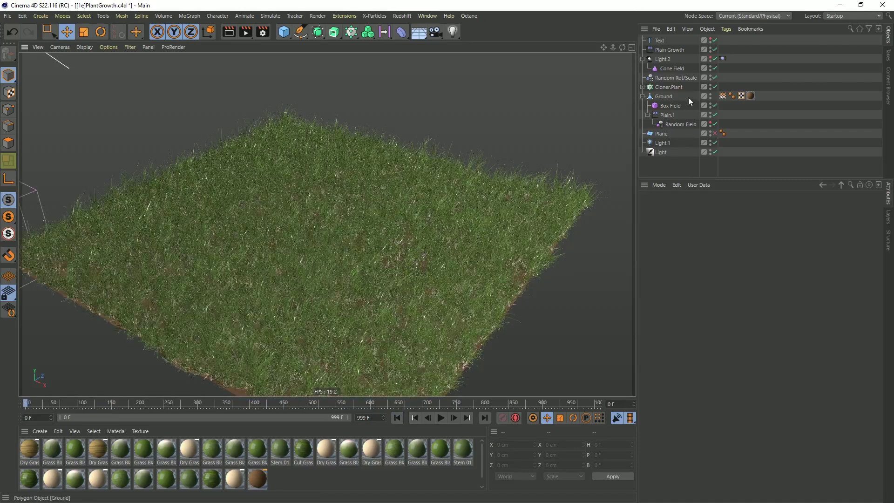
Add a Random effector to the plant cloner, with Position disabled and Rotation enabled.
click(666, 87)
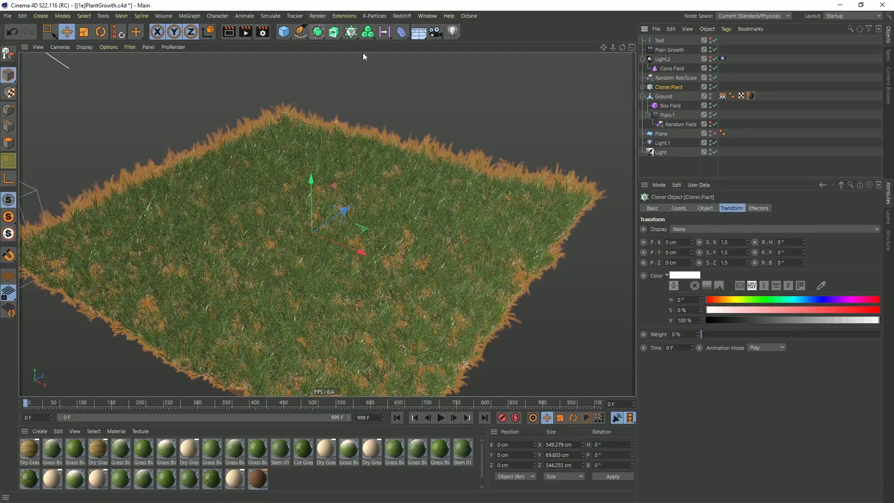
click(352, 32)
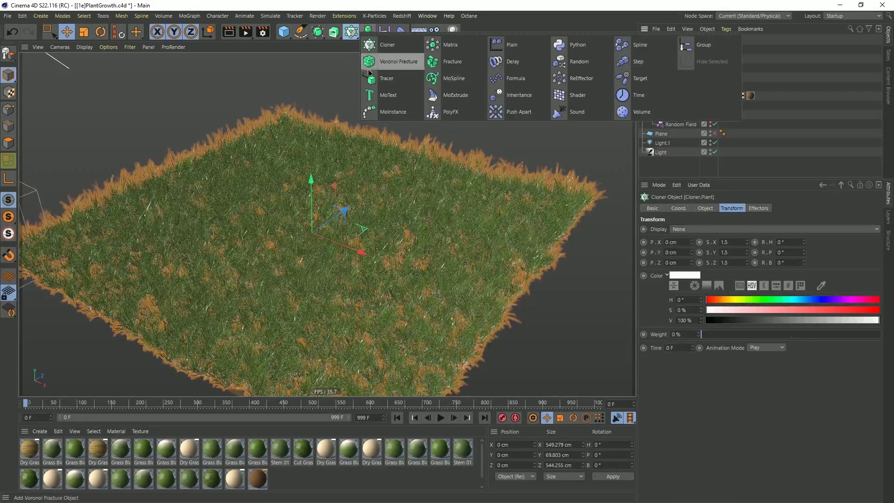
click(591, 63)
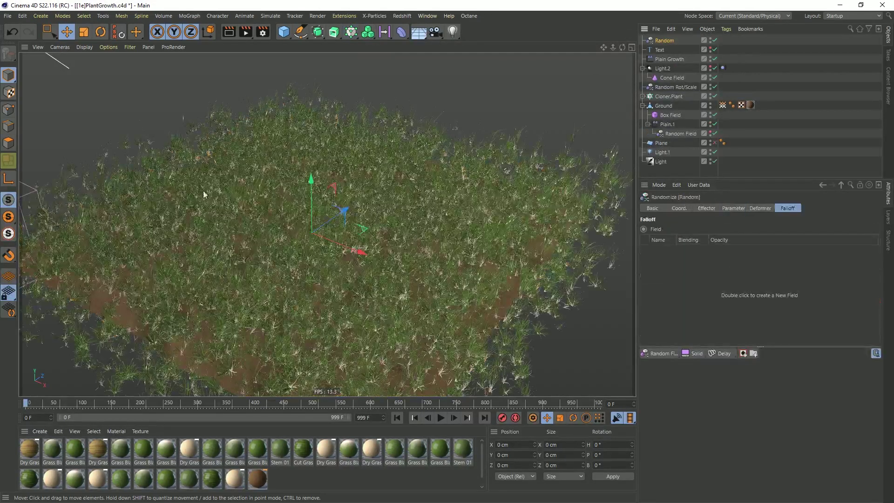
click(731, 208)
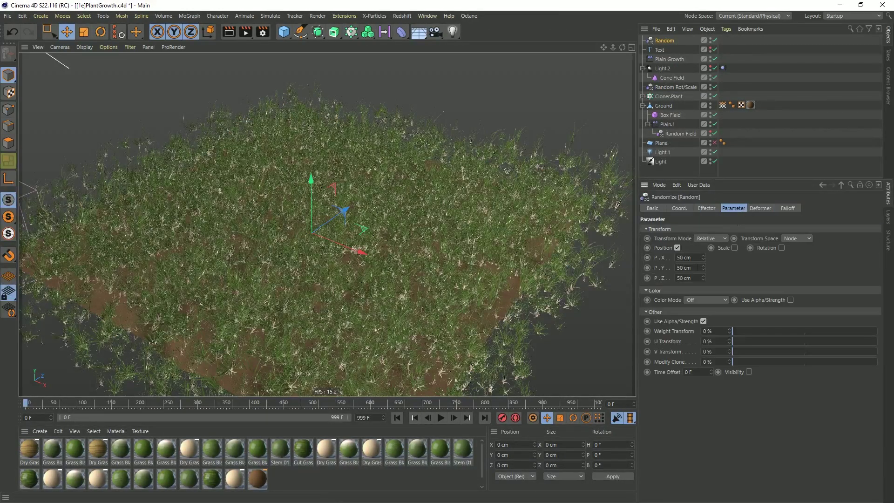
click(678, 247)
click(764, 247)
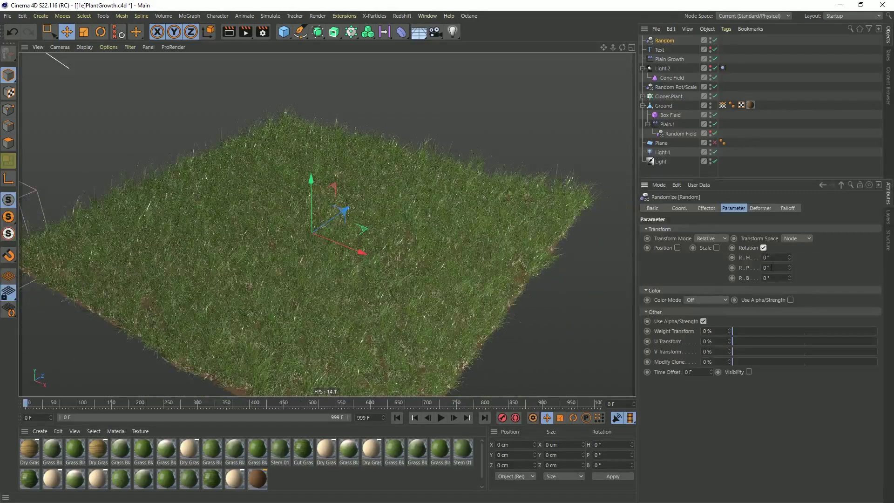
Try random pitch and heading rotations on the grass clones, undoing each trial.
drag(789, 267, 823, 267)
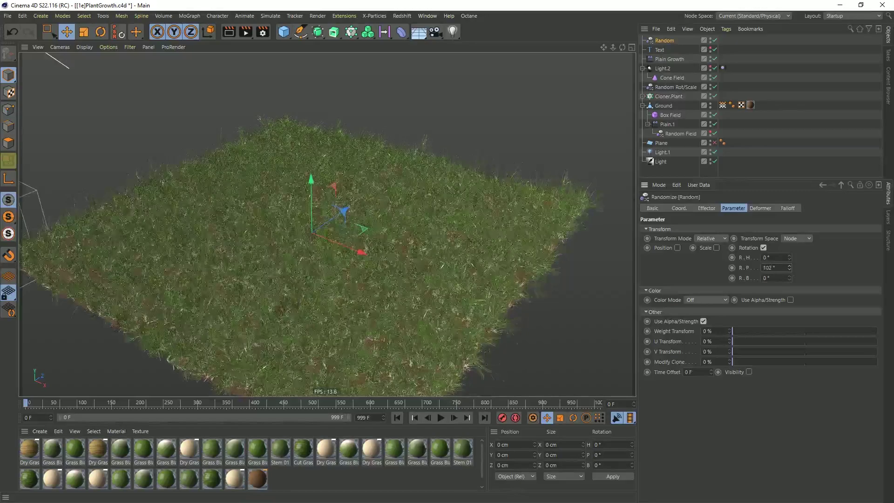
key(ctrl+z)
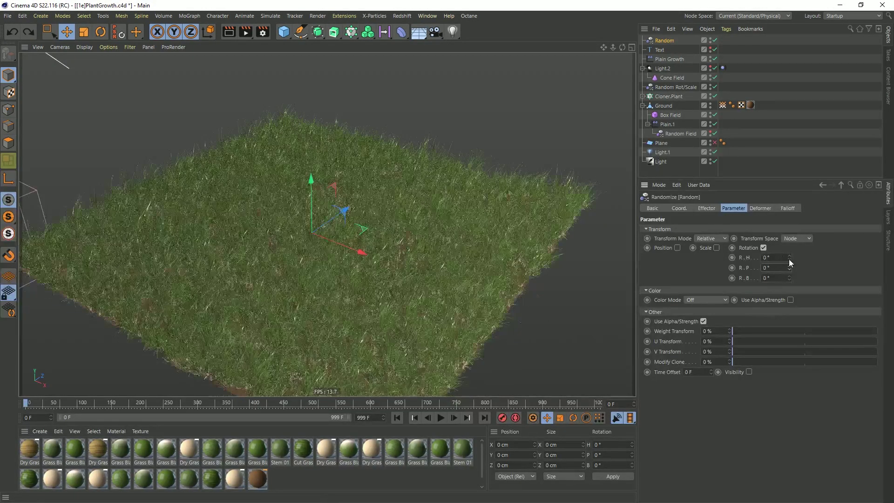
click(789, 259)
drag(789, 257, 737, 251)
key(ctrl+z)
Set the Random effector's pitch and bank rotation to 90° each and inspect the tilted grass up close.
double_click(774, 268)
text(90)
double_click(785, 278)
text(90)
key(Return)
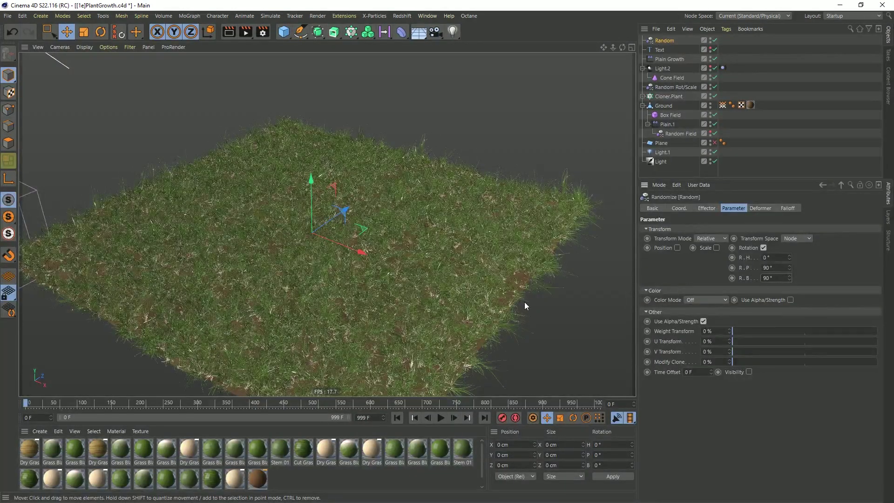
scroll(482, 293, up, 6)
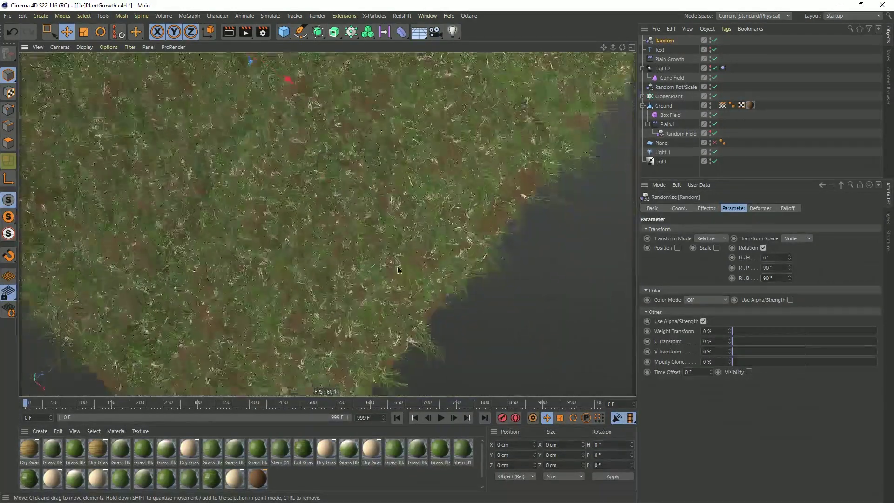
alt+drag(398, 270, 446, 288)
scroll(411, 260, up, 4)
scroll(422, 259, down, 2)
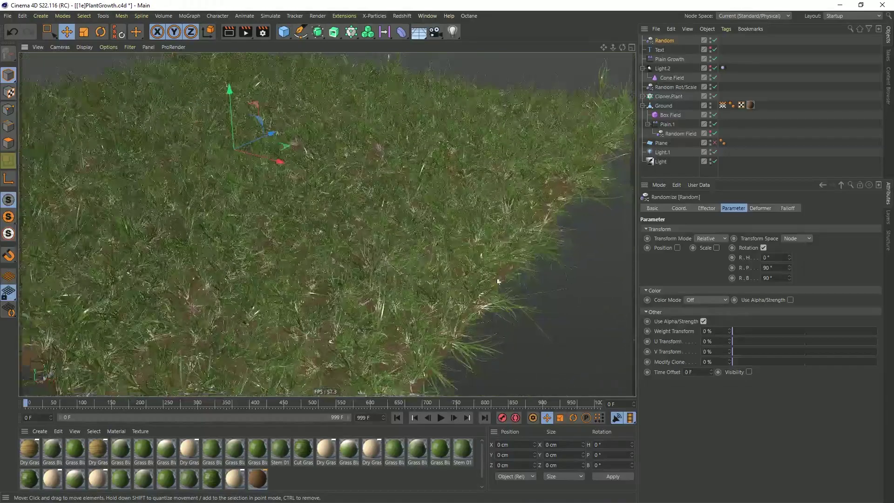
Switch the Random effector's random mode to Noise and set its noise scale to 1000%.
click(704, 209)
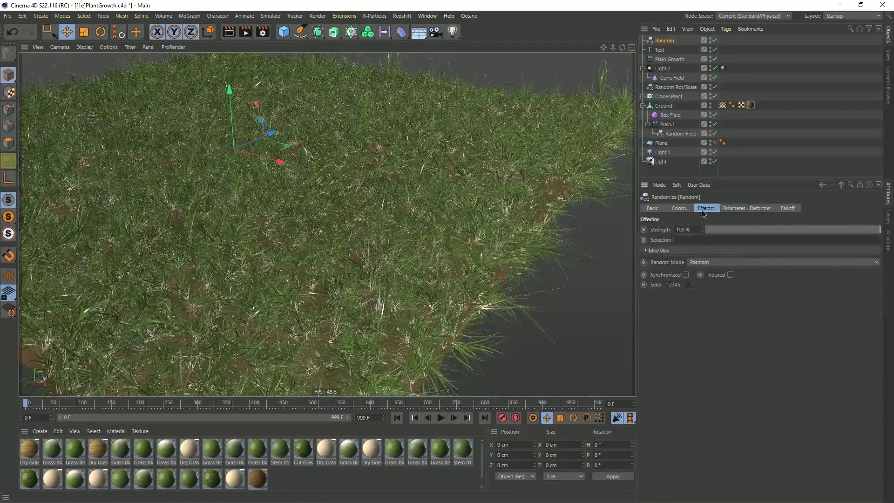
click(706, 262)
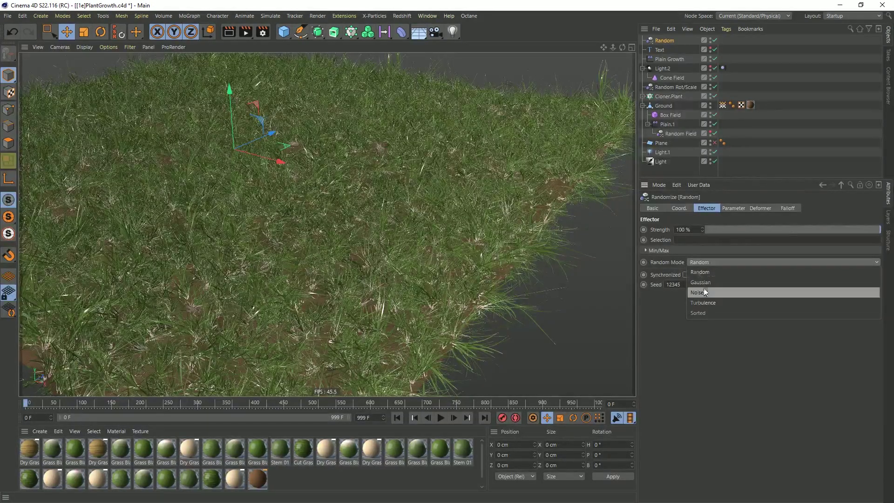
click(698, 291)
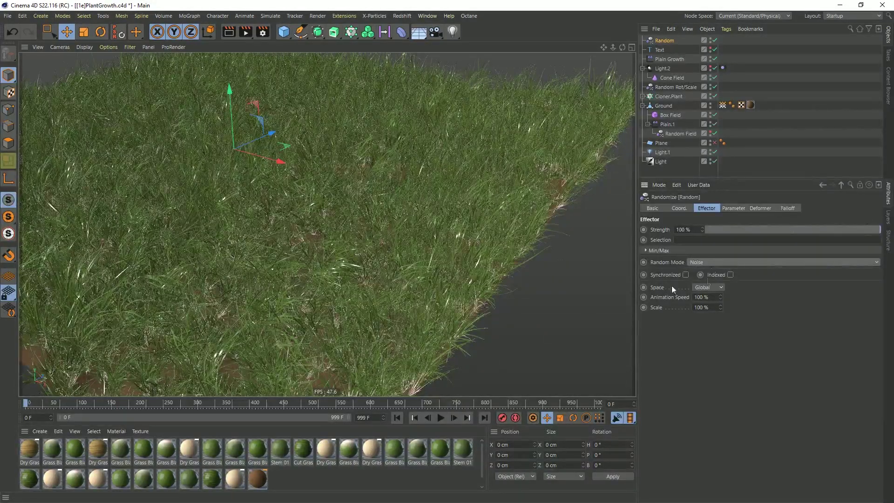
scroll(326, 203, down, 4)
alt+drag(325, 201, 367, 246)
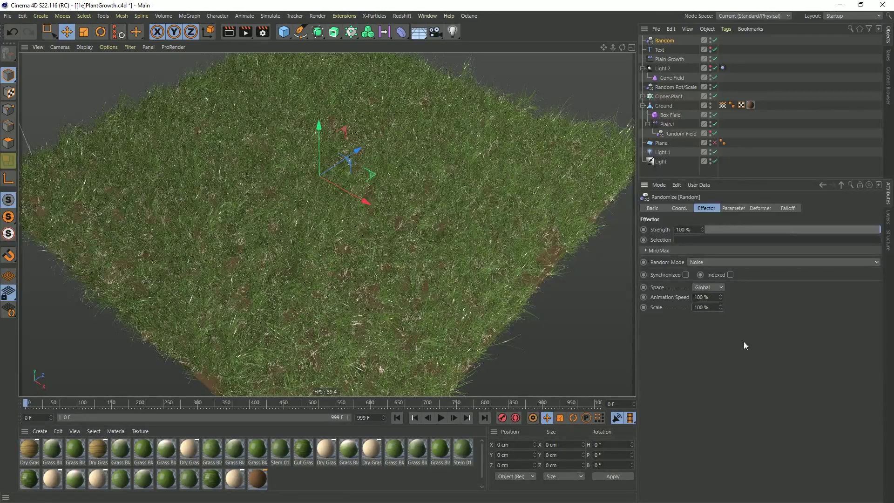
key(ctrl+y)
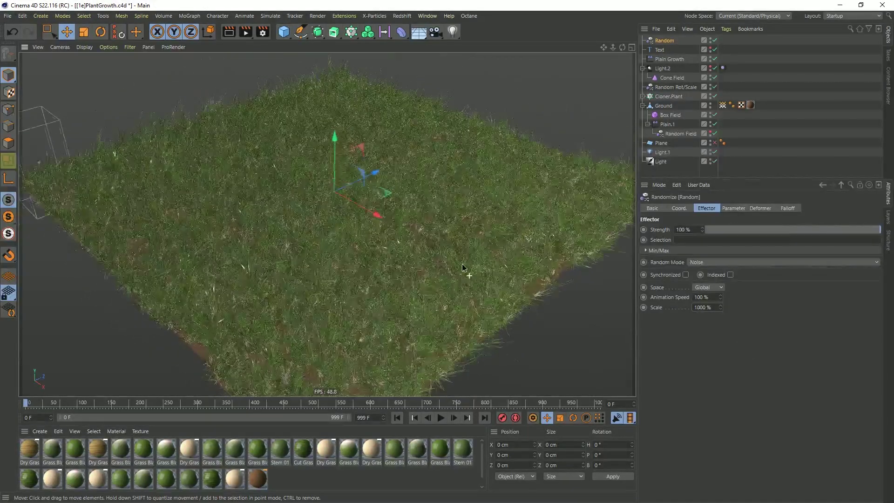
Play the animation with the noise animation speed set to 25%, inspect the swaying grass up close, and stop playback.
click(440, 418)
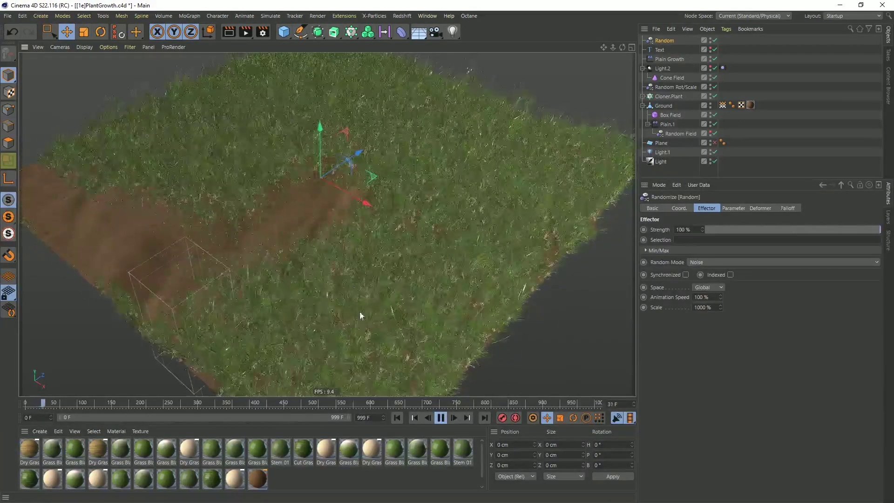
double_click(714, 297)
text(25)
key(Return)
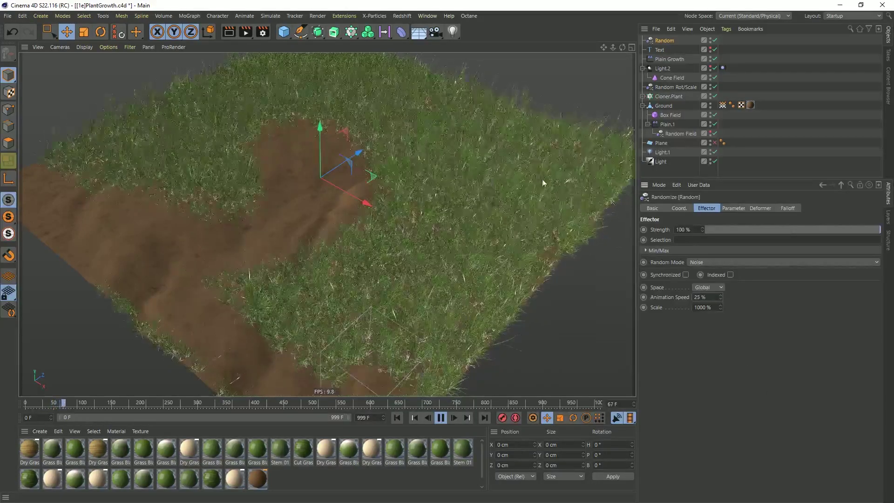
alt+drag(470, 214, 467, 190)
alt+right_drag(459, 199, 517, 194)
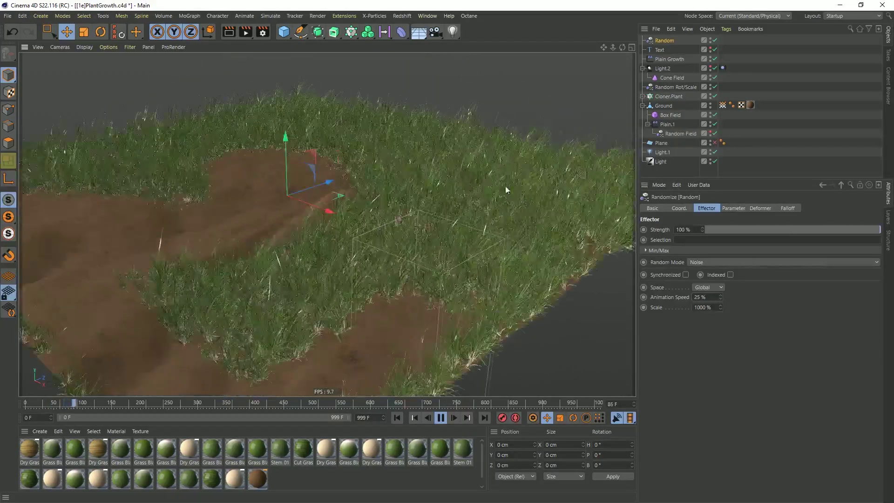
click(441, 418)
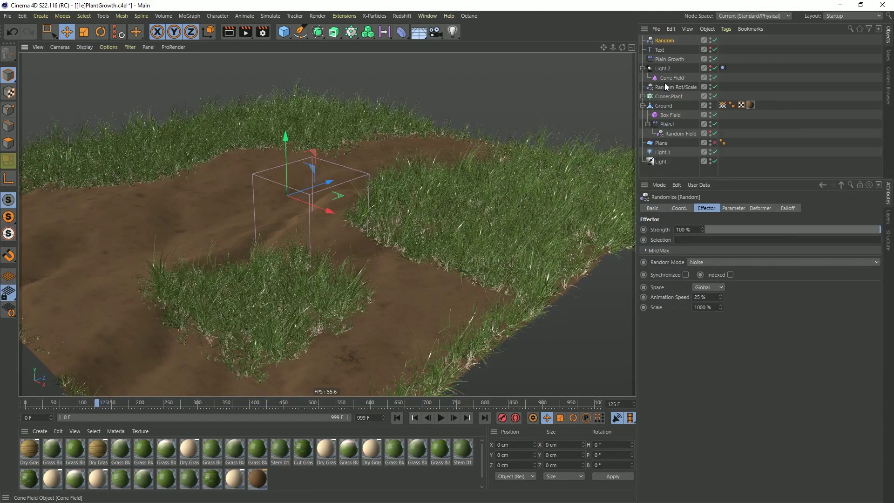
Rename the new Random effector as Random.Wind.
double_click(670, 42)
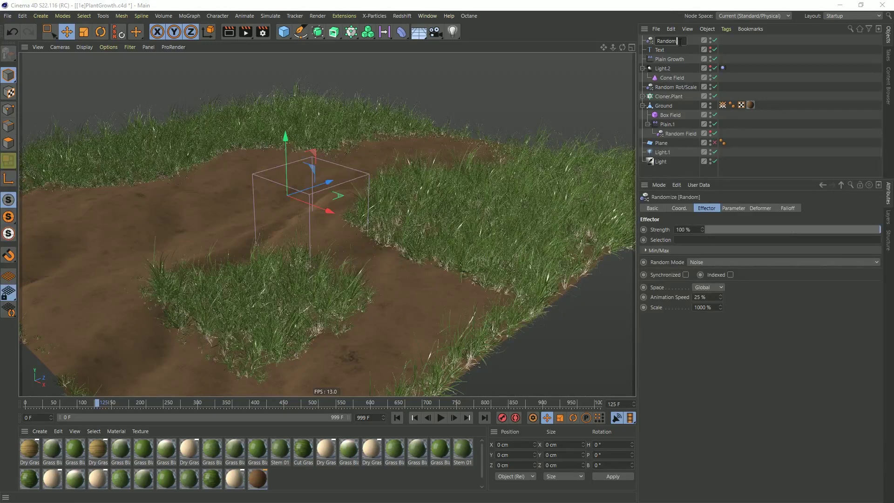
text(.Wind)
key(Return)
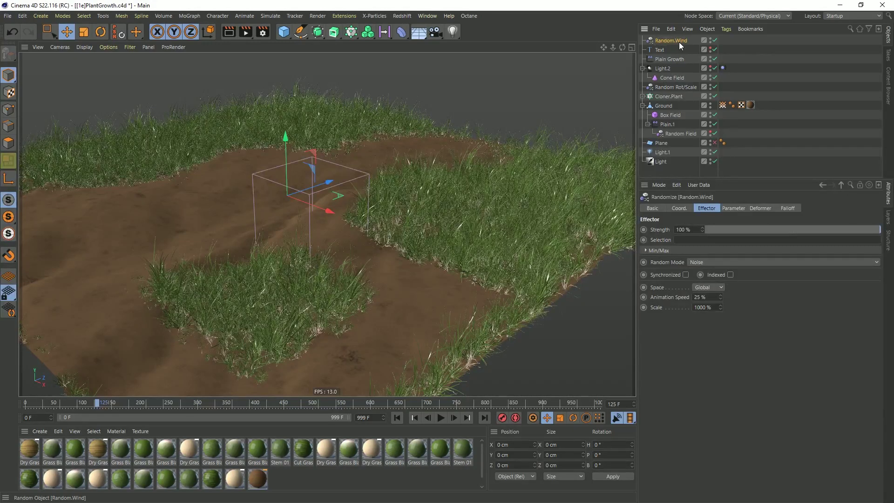
Move Random.Wind to first place in Cloner.Plant's effector order, ahead of Random Rot/Scale and Plain Growth.
click(664, 95)
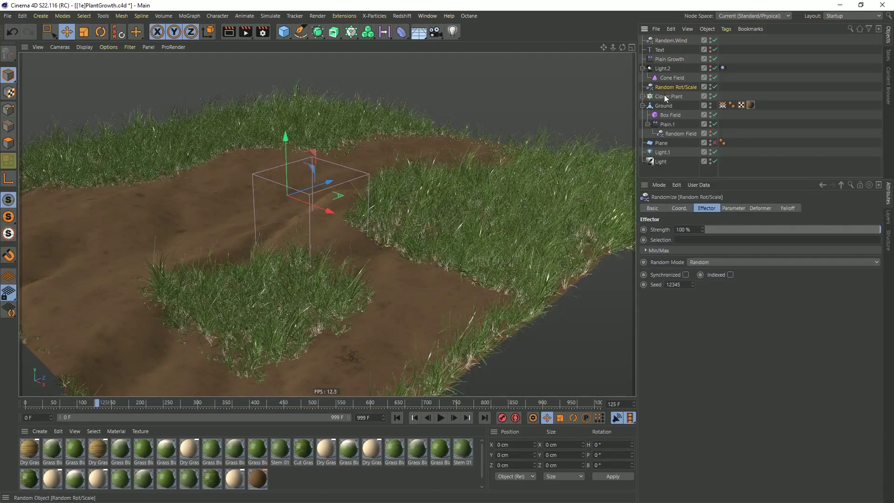
click(759, 209)
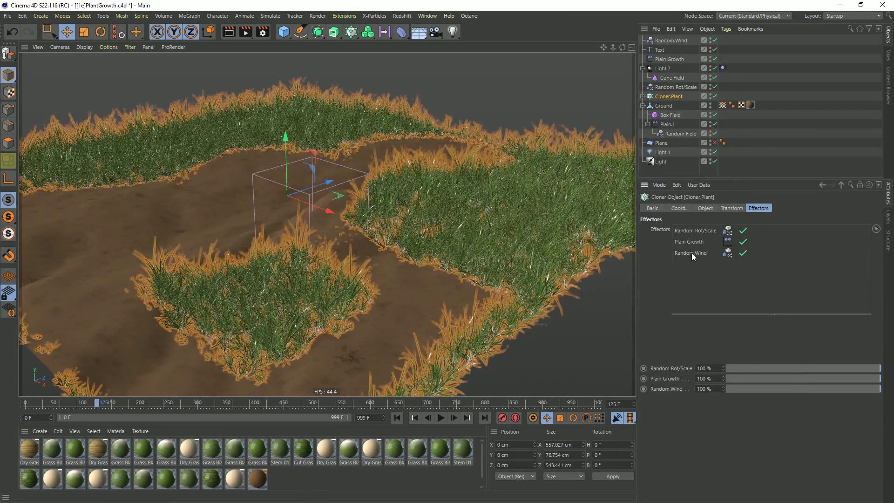
drag(693, 255, 693, 231)
click(776, 68)
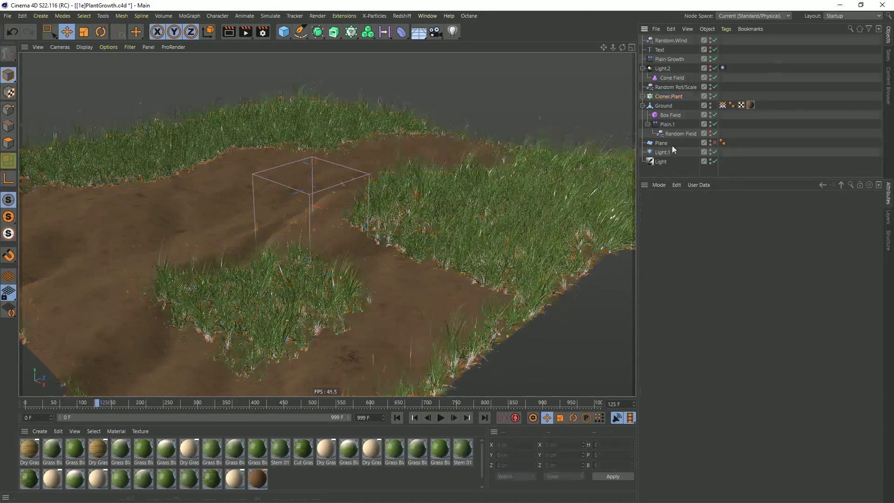
Set Random.Wind's animation speed to 55% during playback and replay the animation from the start.
click(396, 417)
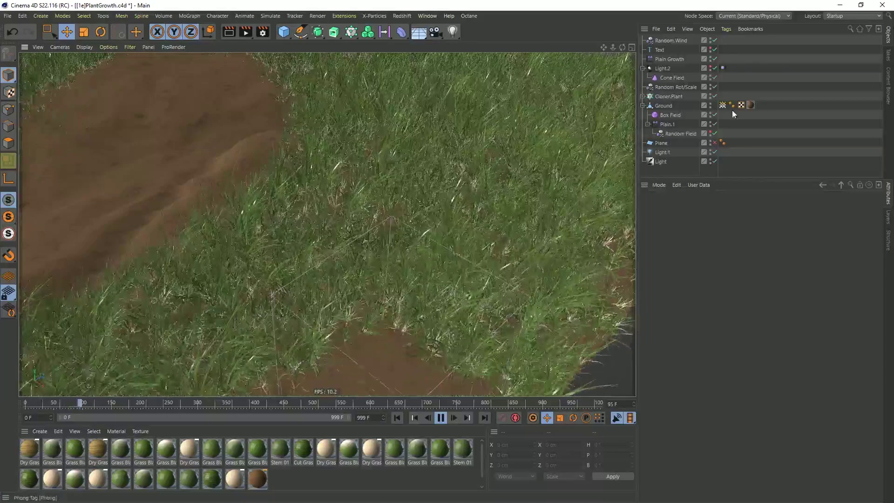
click(673, 41)
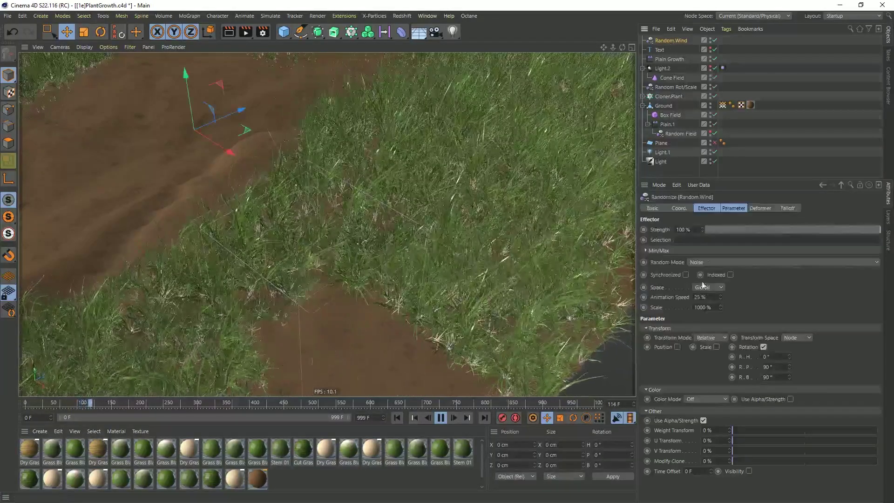
drag(708, 297, 681, 300)
text(55)
key(Return)
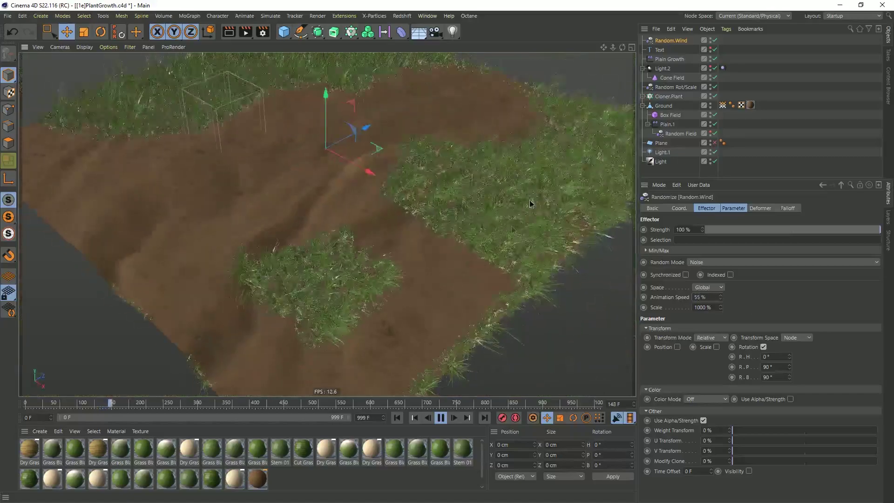
click(399, 418)
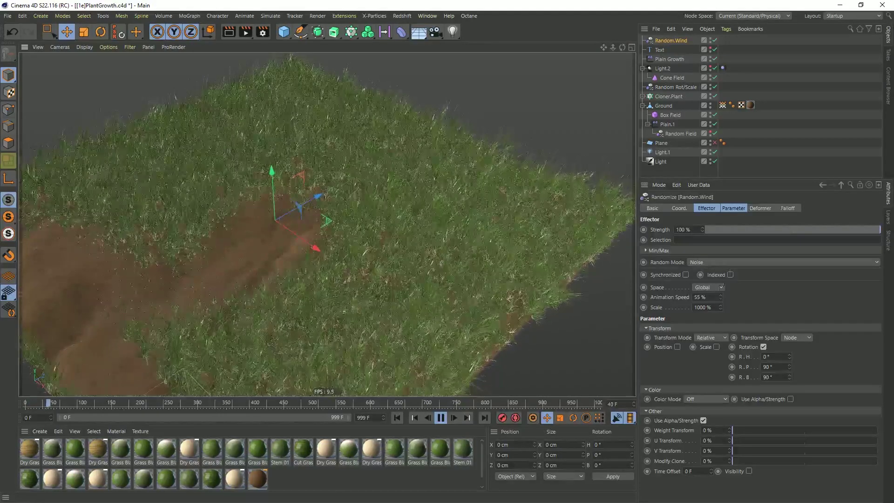
Try noise scales of 100% and 500% on Random.Wind while the animation plays.
click(704, 208)
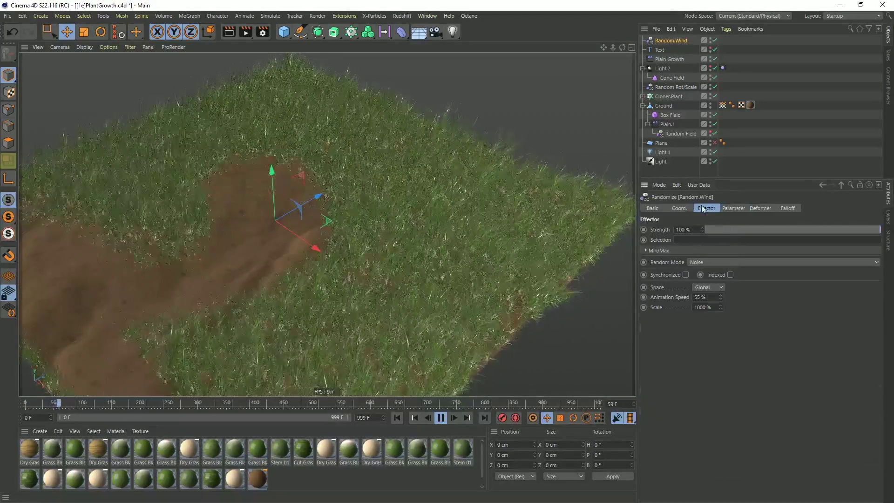
click(697, 306)
key(BackSpace)
key(Return)
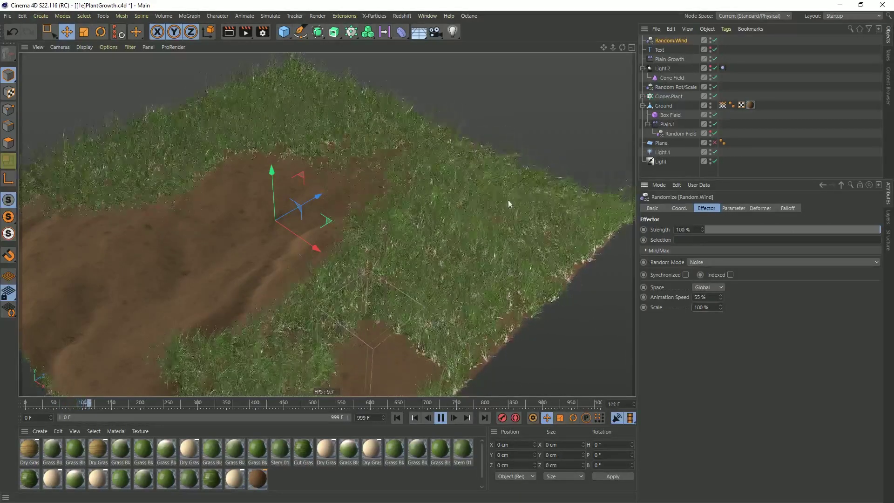
drag(697, 308, 684, 312)
text(5)
key(Return)
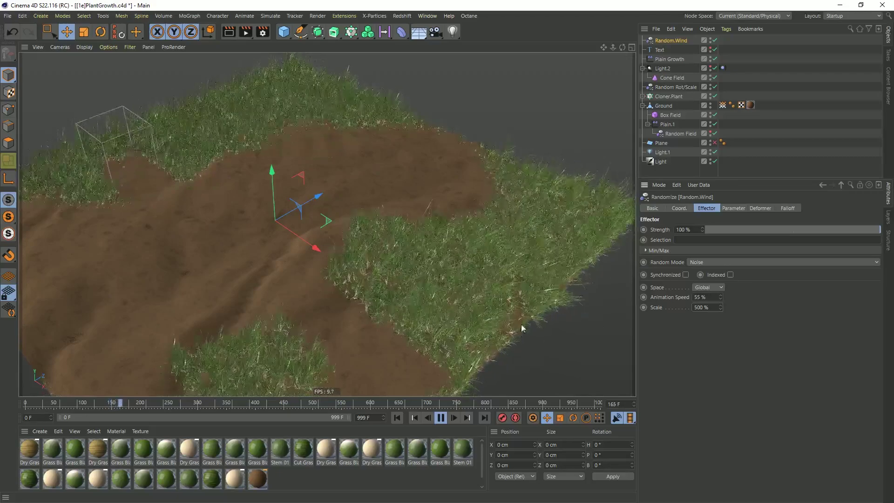
Set Random.Wind's noise scale to 5000%, replay the animation from the start to check the sway, and stop it.
click(697, 308)
text(0)
key(Return)
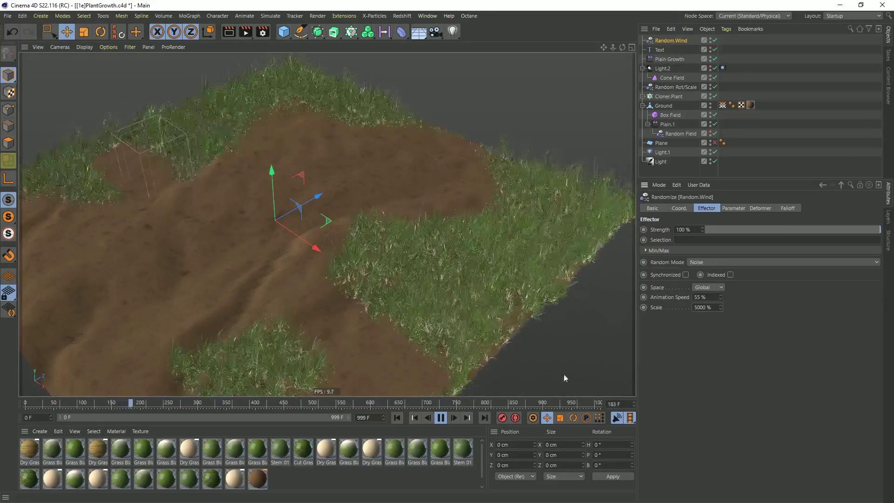
click(397, 418)
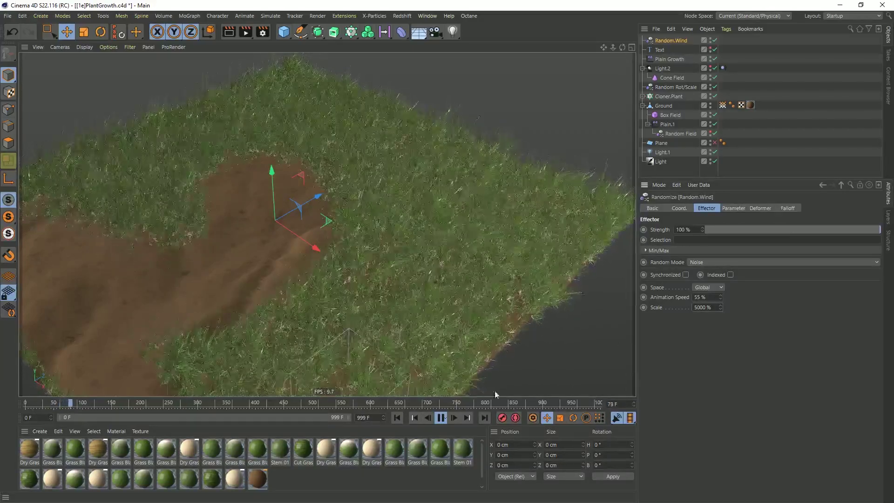
click(440, 418)
Duplicate the Random.Wind effector and add the copy to Cloner.Plant's effectors, directly after Random.Wind.
key(ctrl+c)
key(ctrl+v)
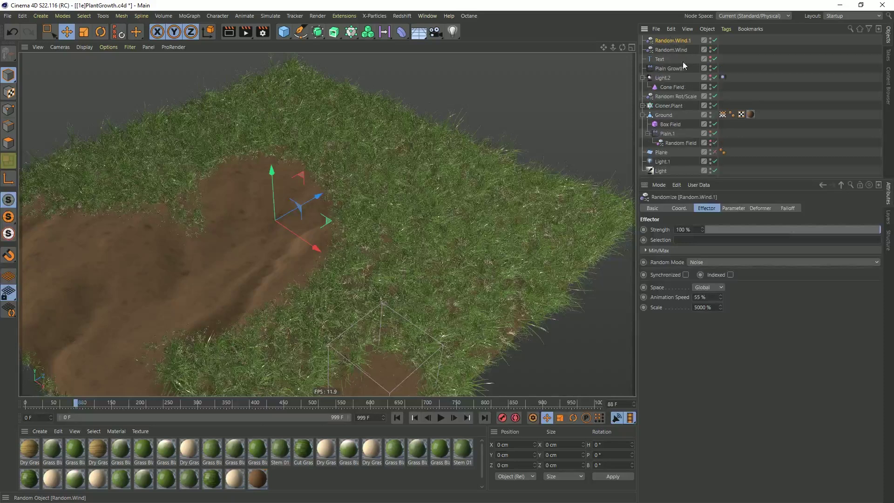
click(672, 106)
click(758, 208)
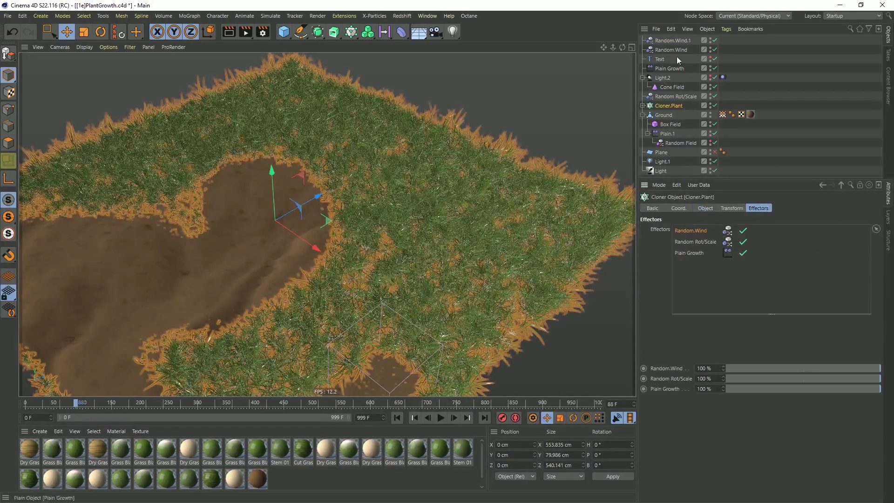
drag(669, 40, 696, 236)
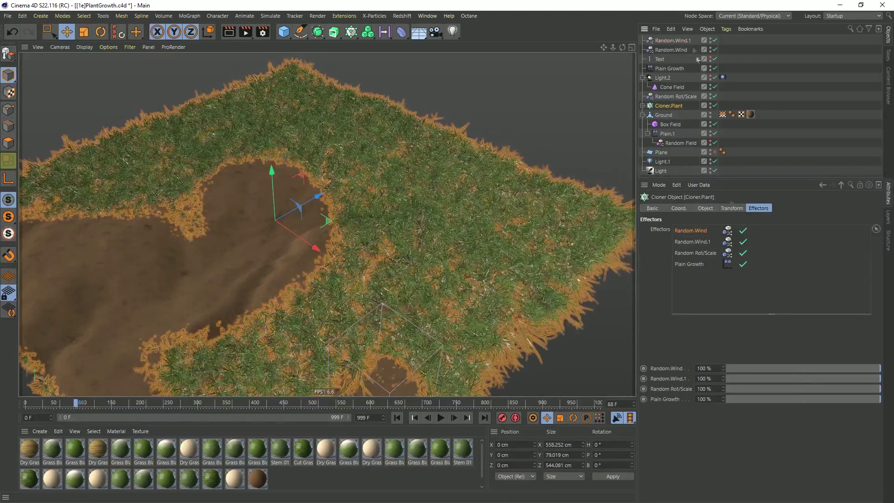
Rename the duplicated wind effector as Random.Wind.Small.
double_click(689, 41)
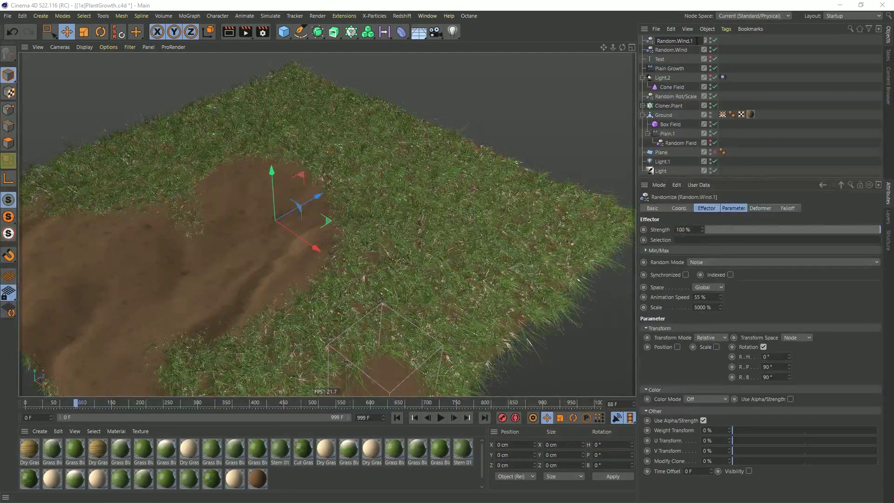
text(Small)
key(Return)
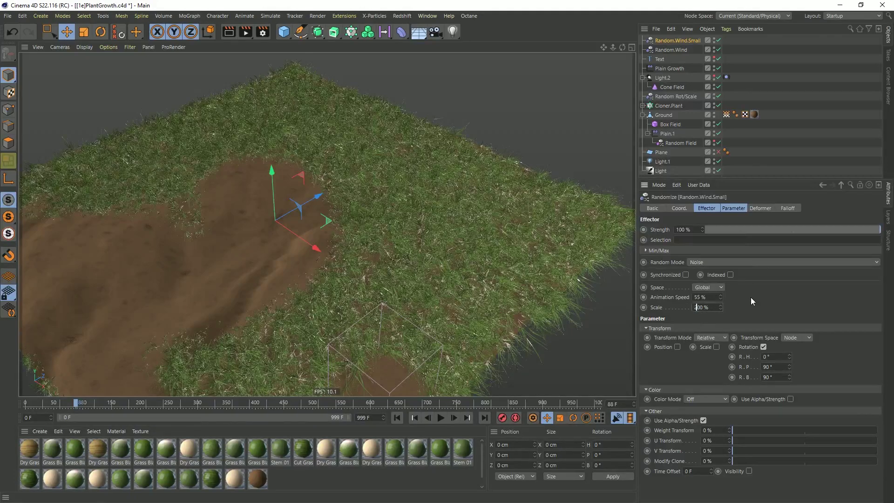
Set Random.Wind.Small's noise scale to 200%, replay the animation from the start to inspect the combined wind, and stop it.
text(2)
key(Return)
click(397, 418)
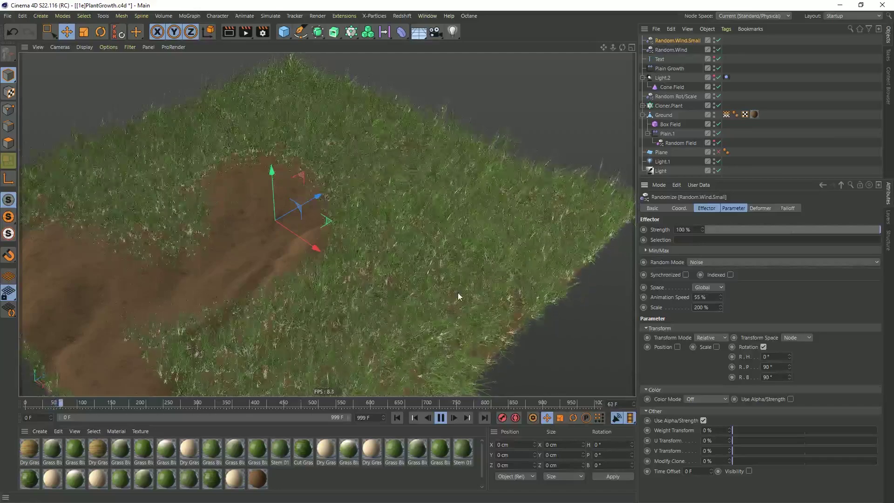
alt+drag(349, 229, 364, 197)
click(441, 418)
Save the scene as a new version named [1f]PlantGrowth.c4d.
key(ctrl+shift+s)
click(71, 341)
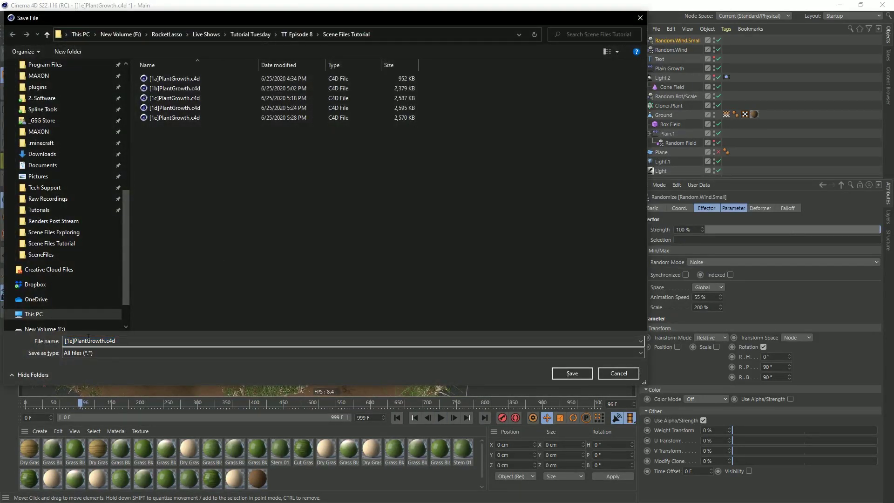
text(f)
key(Return)
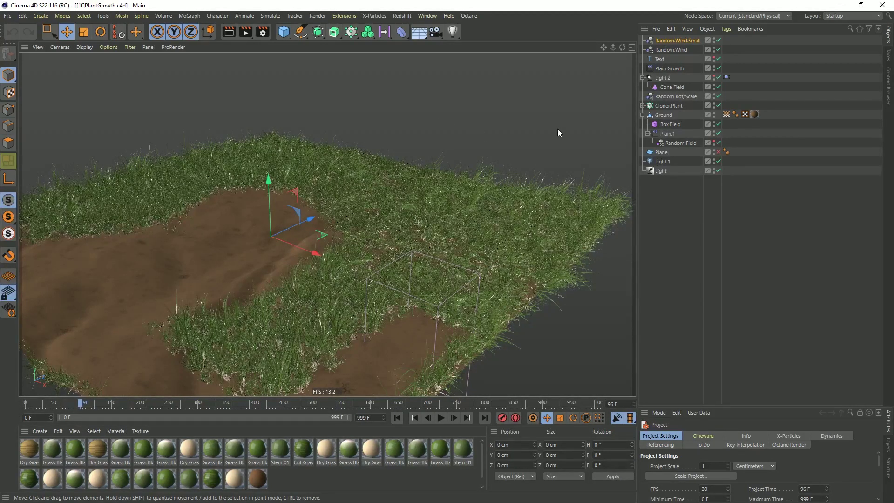
Delete all grass objects inside Cloner.Plant, from Wild Grass 05 through Cut Grass 01.
click(643, 106)
click(672, 115)
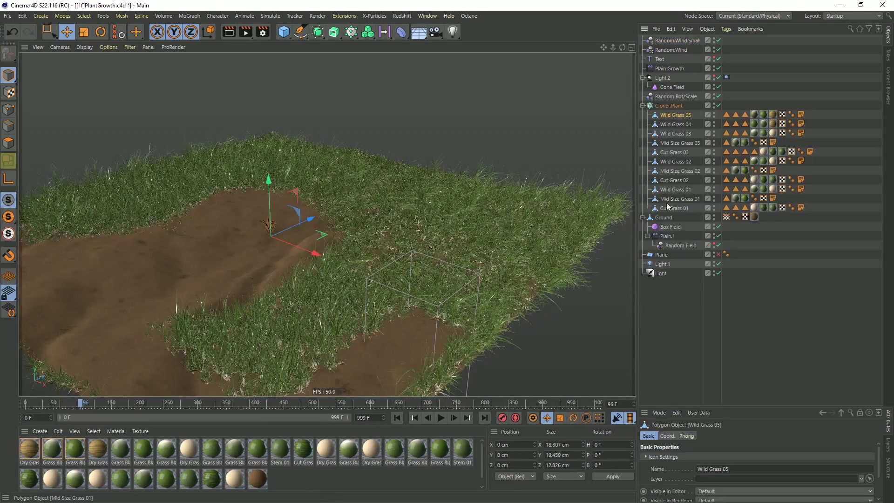
click(669, 207)
shift+click(671, 115)
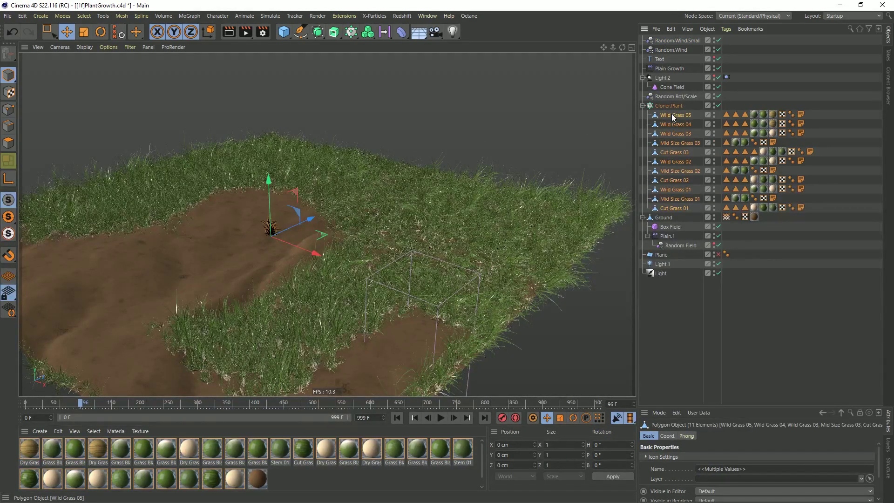
key(Delete)
Load the low-resolution Clover 01, Clover 02, Clover Flower and Dandelion 01, 02 and 03 presets into the scene.
click(887, 84)
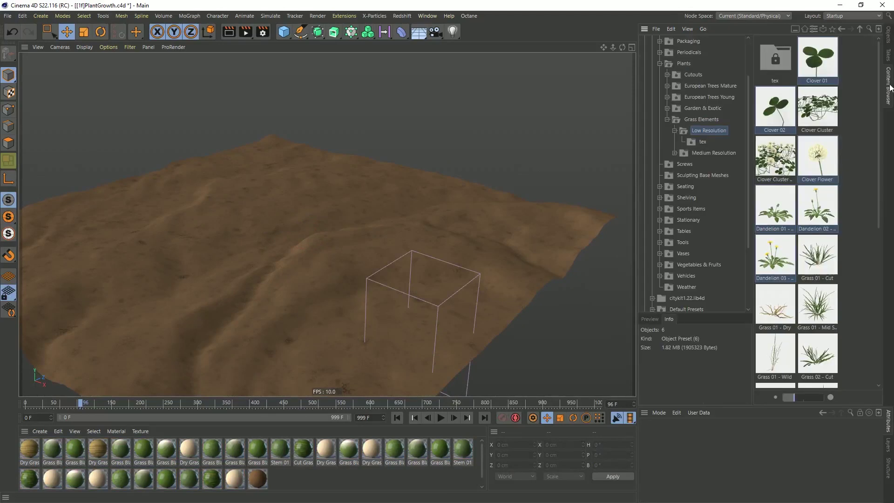
click(822, 66)
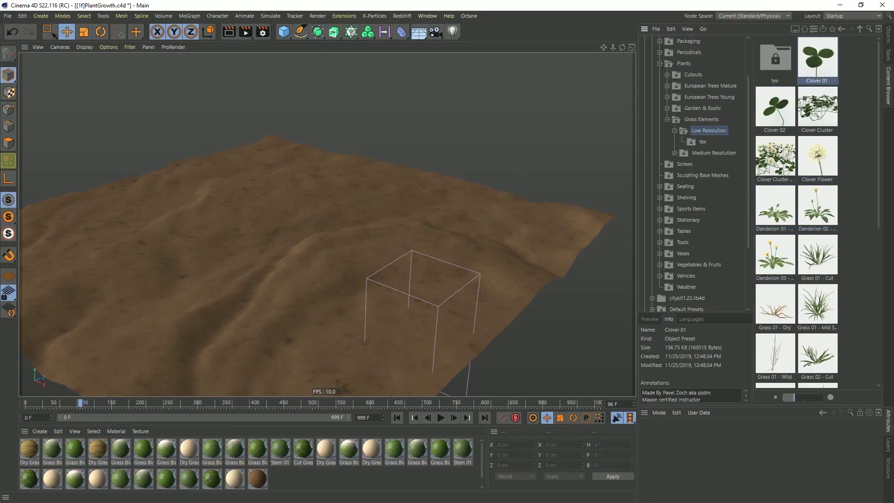
ctrl+click(780, 110)
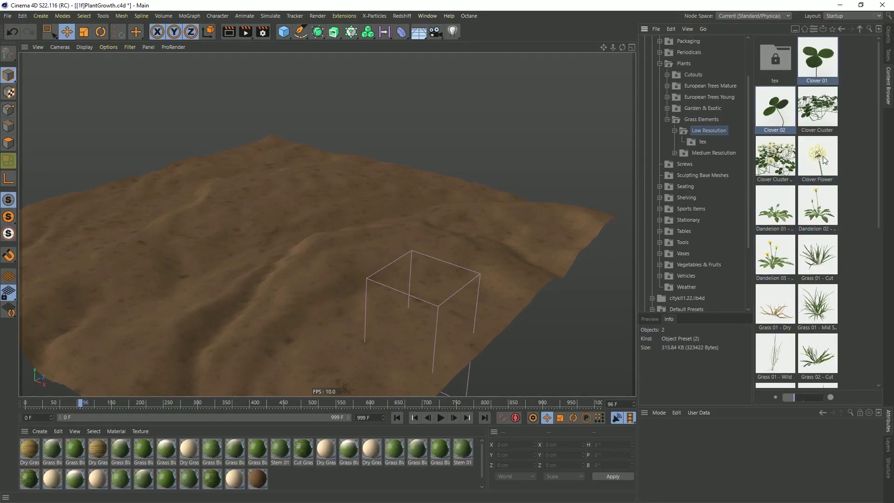
ctrl+click(781, 213)
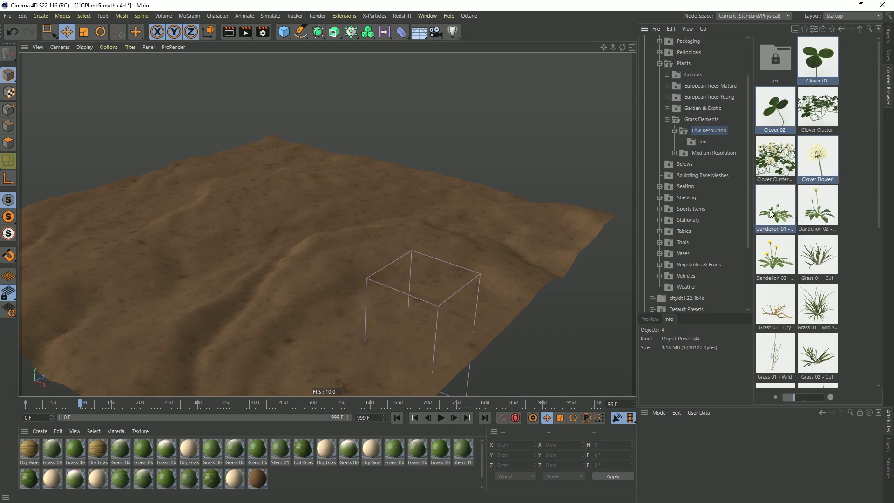
ctrl+click(827, 205)
ctrl+click(786, 265)
drag(281, 229, 271, 230)
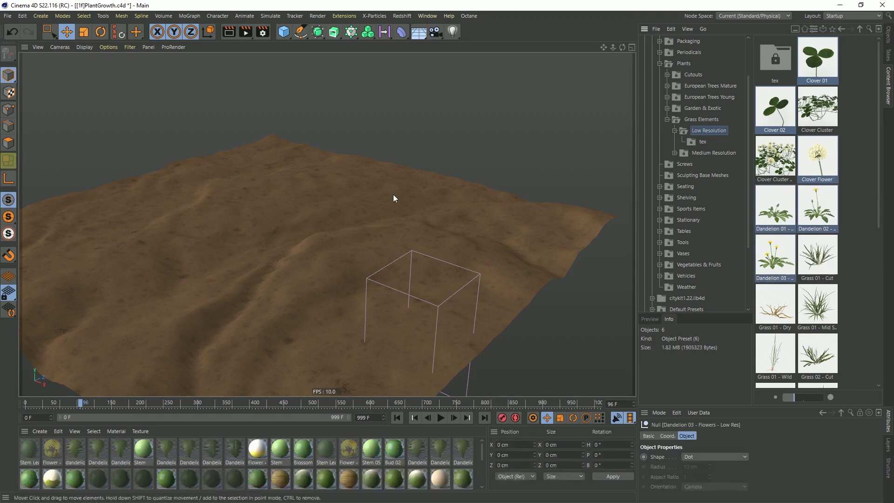
Make all the loaded clover and dandelion objects children of Cloner.Plant.
click(888, 34)
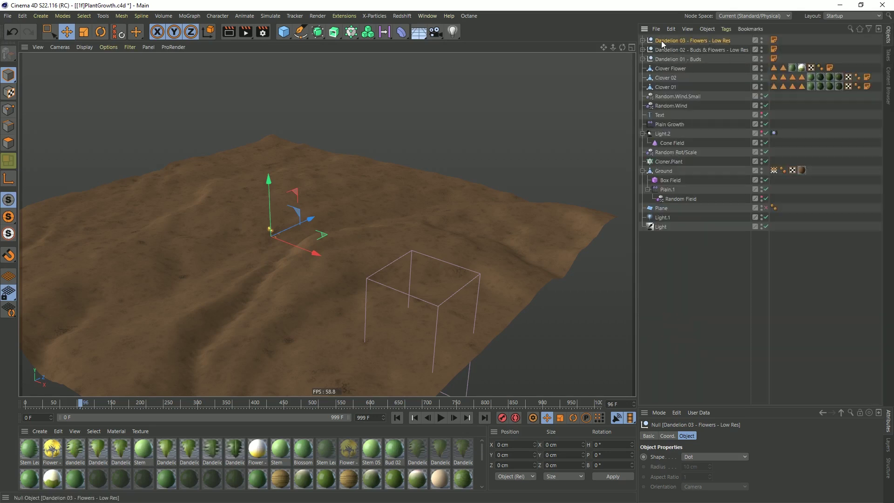
shift+click(661, 87)
drag(661, 87, 687, 127)
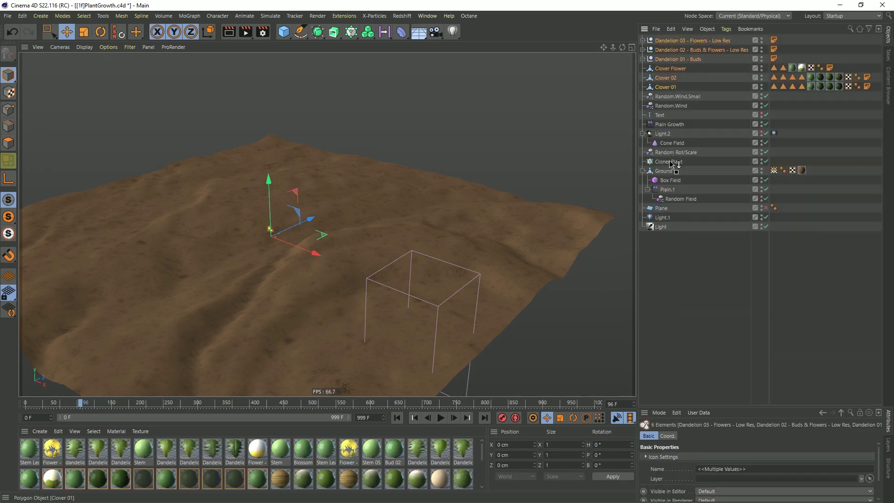
drag(671, 164, 671, 164)
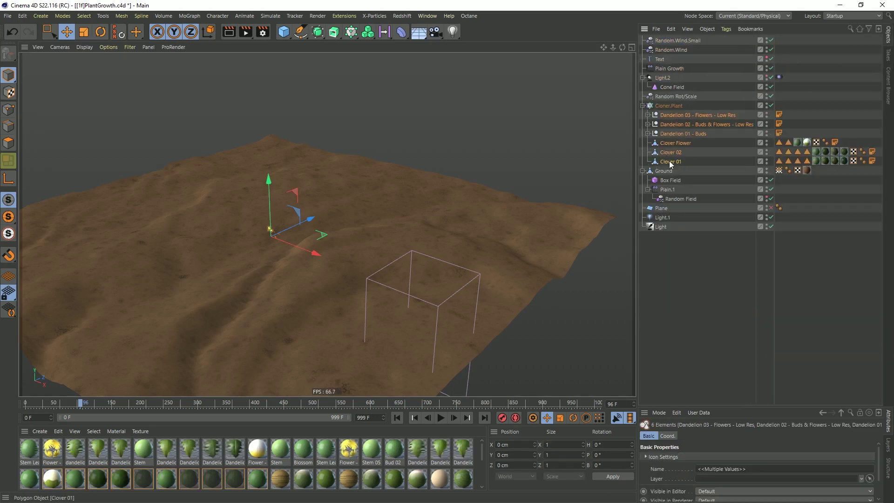
click(826, 231)
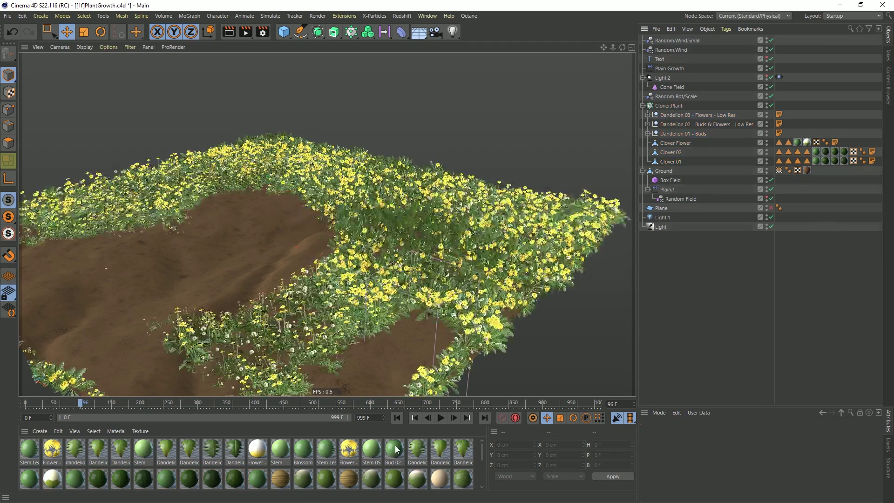
Replay the animation from the start to inspect the clover and dandelion growth, and stop it.
click(397, 418)
click(440, 418)
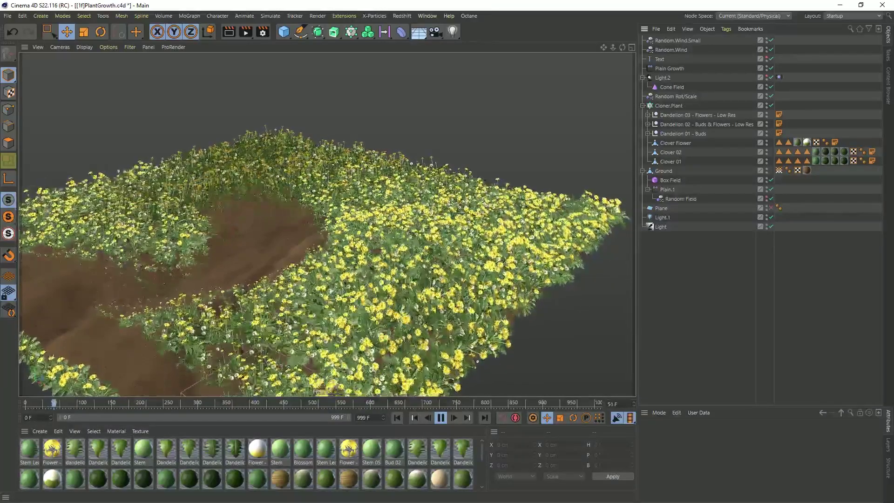
click(441, 418)
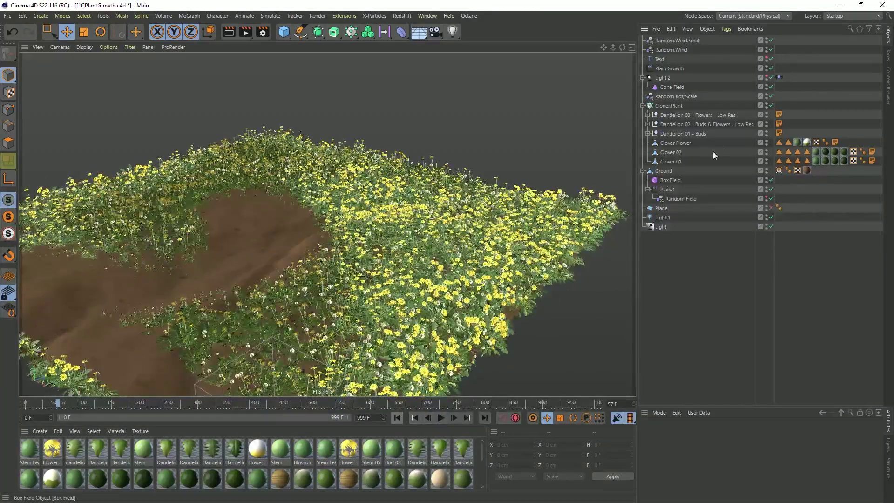
Delete all dandelion and clover objects inside Cloner.Plant, from Dandelion 03 through Clover 01.
click(682, 115)
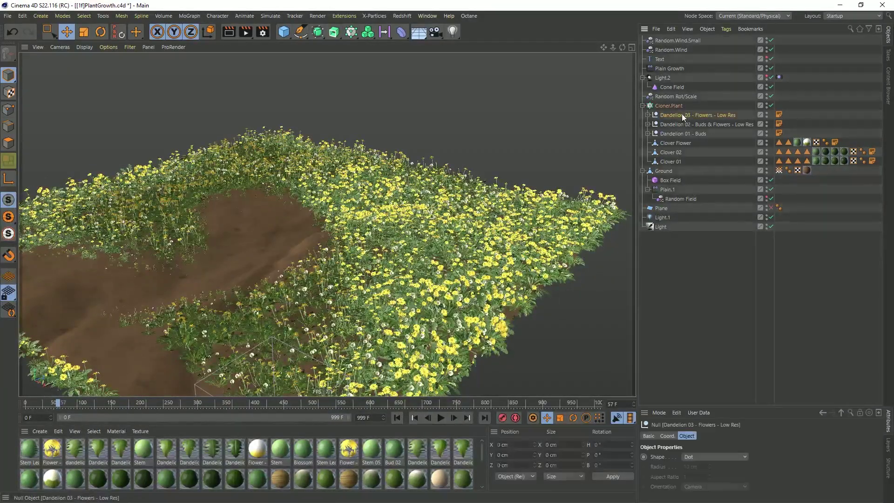
shift+click(678, 161)
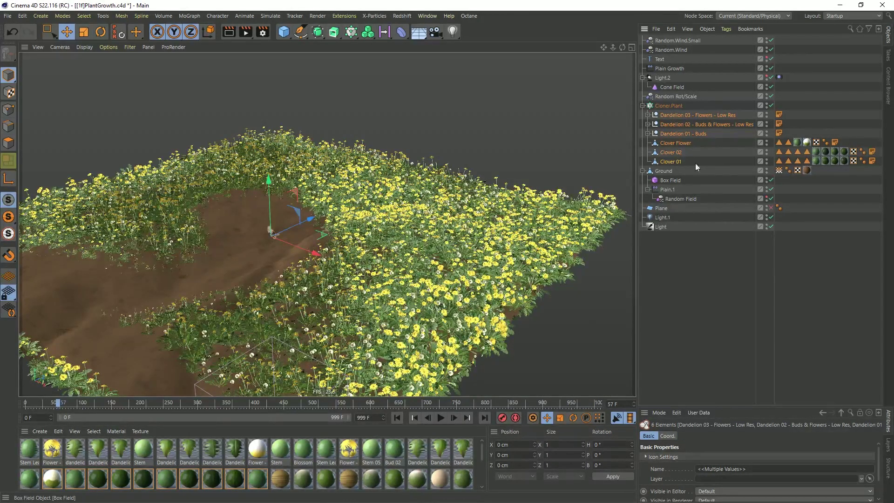
key(Delete)
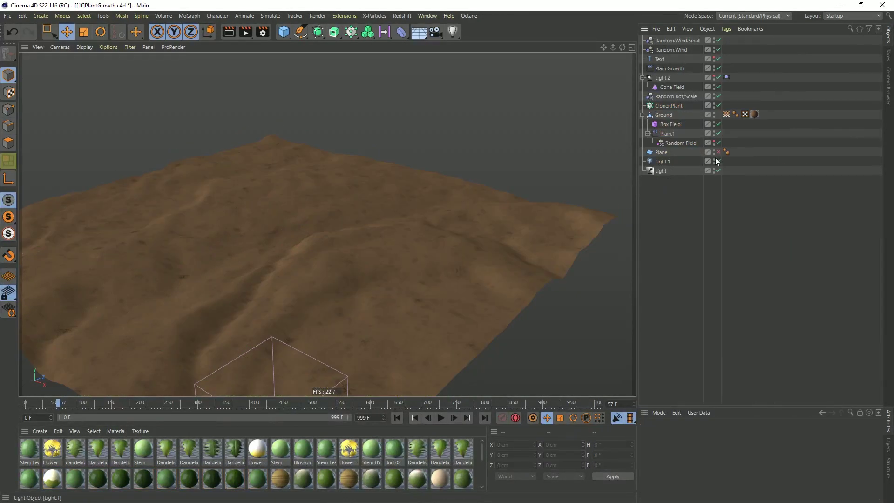
Switch to the open scene [1k]PlantGrownth.c4d and rename its Cloner.Dust object as Cloner.Knife.
click(425, 16)
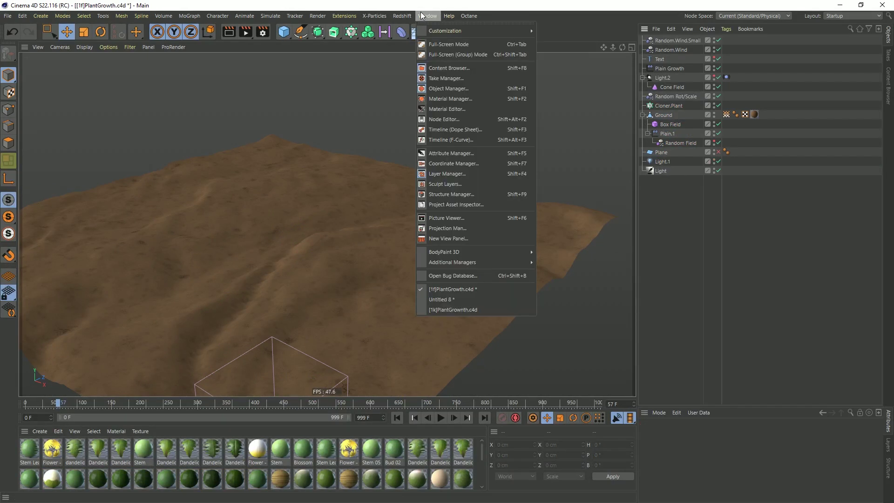
click(466, 310)
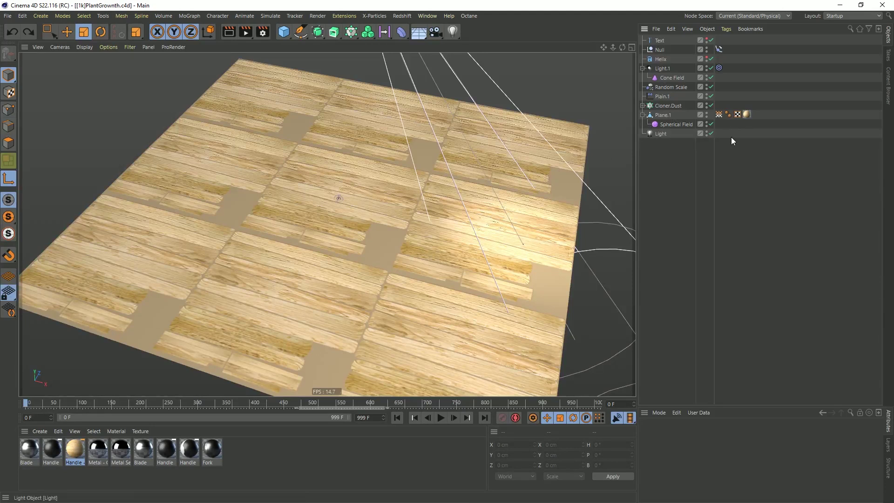
click(666, 106)
double_click(674, 106)
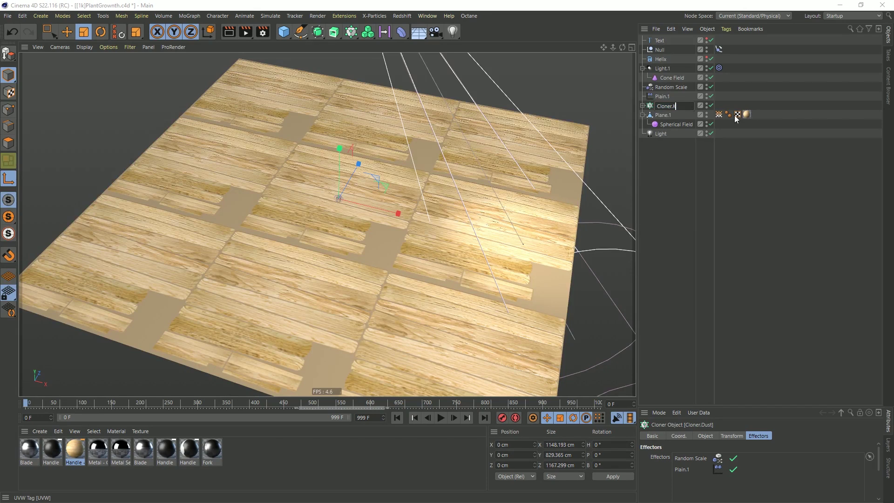
text(Cloner.Knife)
key(Return)
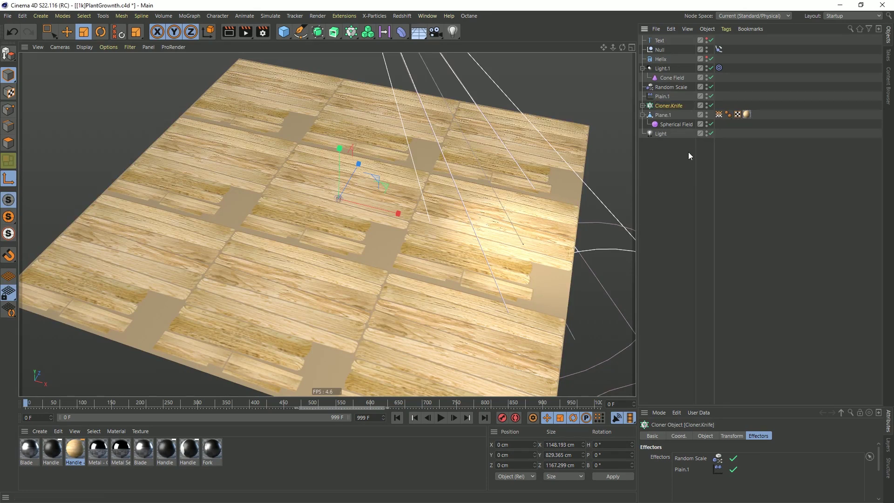
Show the objects inside Cloner.Knife, play the animation to examine the knife clones up close, and stop it.
click(643, 106)
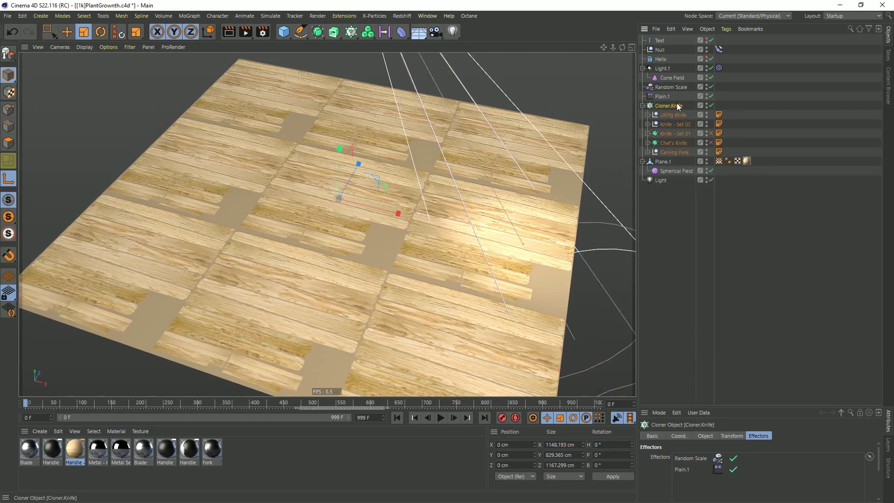
click(664, 96)
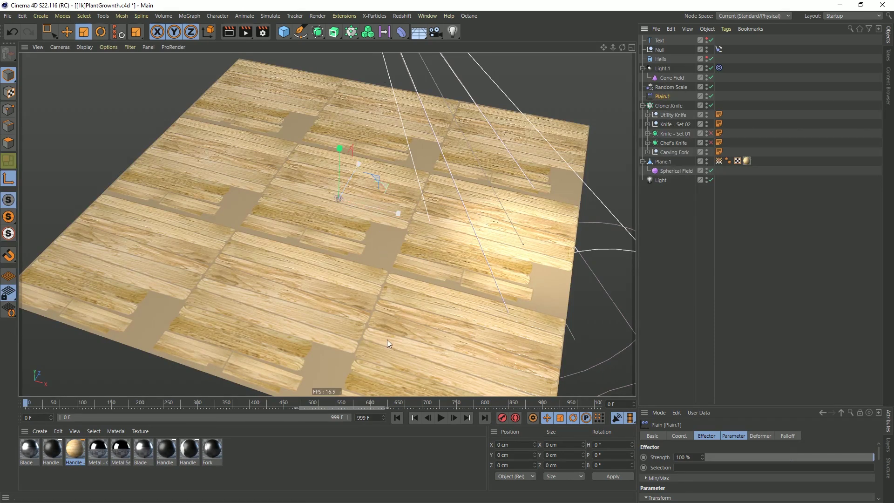
click(441, 417)
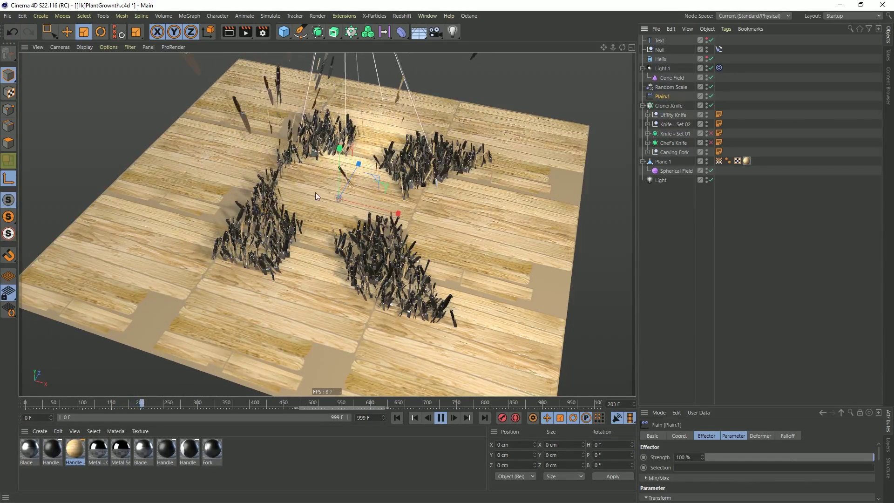
alt+right_drag(365, 250, 442, 260)
alt+drag(442, 261, 423, 291)
mouse_move(422, 288)
alt+right_down()
mouse_move(447, 278)
mouse_move(406, 284)
alt+right_up()
alt+drag(406, 284, 418, 323)
click(441, 418)
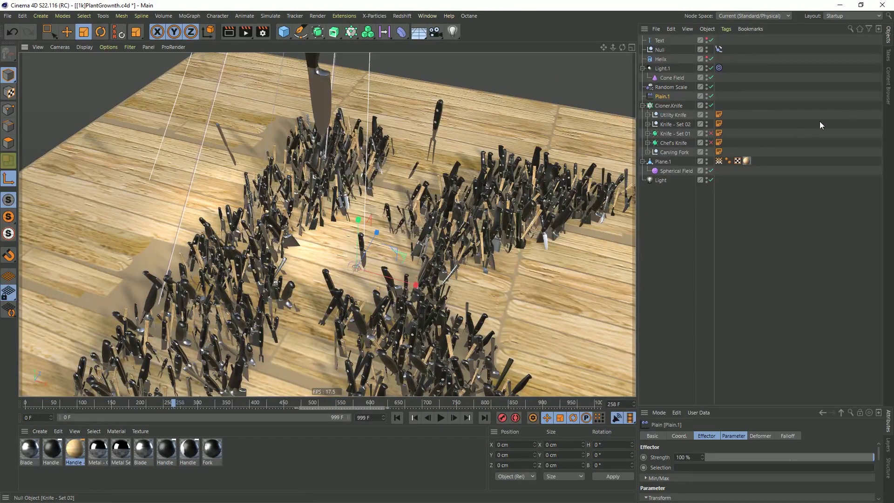
Examine the paused knife clones from several angles, including the ones high above the wooden plane.
click(888, 82)
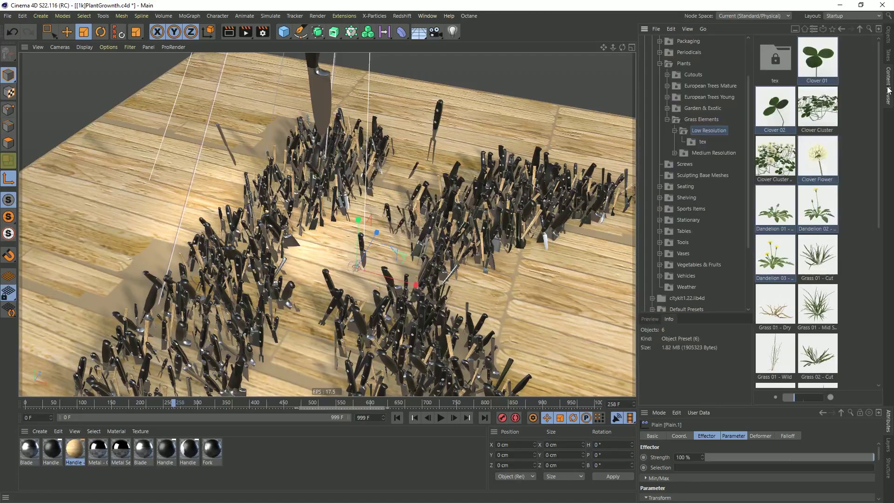
click(888, 39)
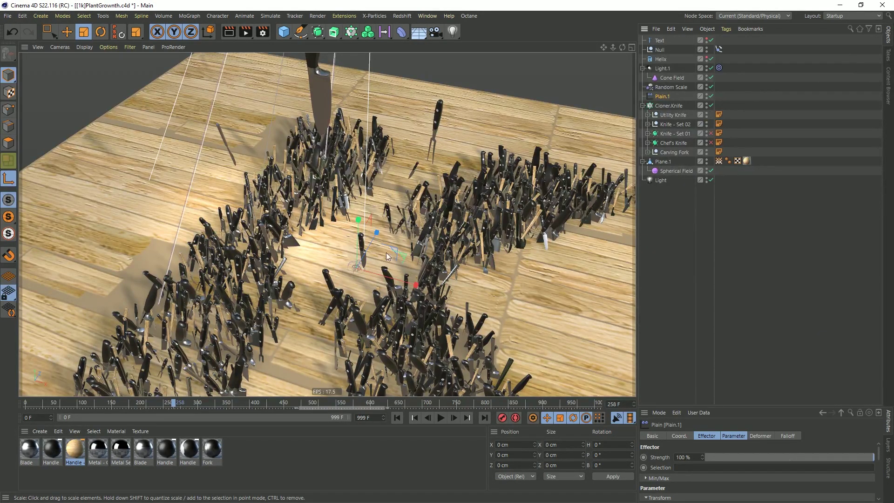
scroll(391, 257, down, 4)
alt+drag(351, 260, 423, 214)
alt+right_drag(400, 223, 333, 228)
alt+drag(347, 224, 396, 237)
alt+middle_drag(401, 103, 357, 231)
alt+right_drag(357, 231, 300, 242)
alt+middle_drag(326, 202, 320, 346)
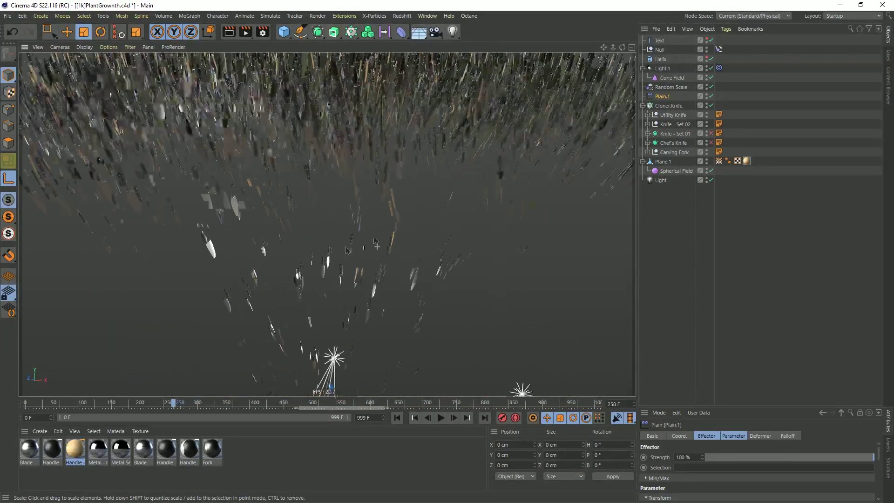
alt+right_drag(377, 247, 335, 251)
mouse_move(359, 150)
alt+mouse_down()
mouse_move(358, 256)
mouse_move(358, 137)
alt+mouse_up()
alt+middle_drag(358, 256, 363, 106)
alt+right_drag(353, 271, 475, 262)
alt+drag(380, 306, 385, 389)
Play short stretches of the animation and examine the knife blades from below the wooden plane.
click(440, 422)
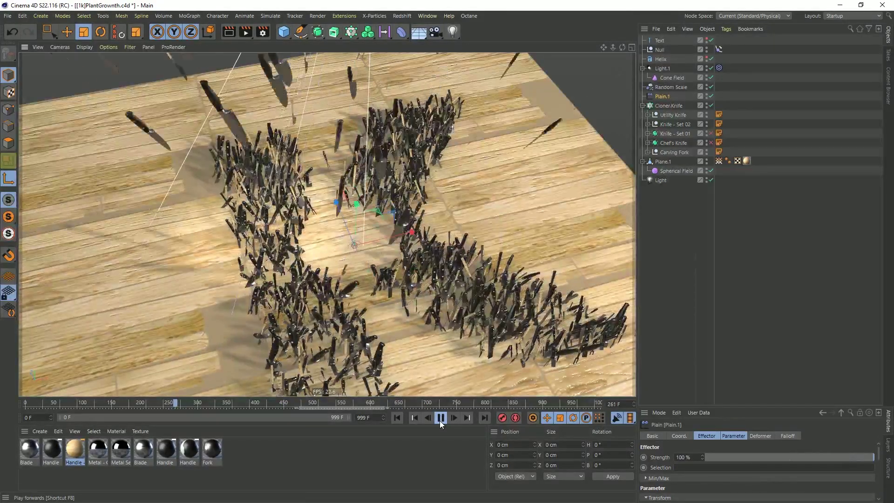
click(440, 419)
alt+right_drag(359, 245, 438, 232)
alt+drag(390, 224, 383, 60)
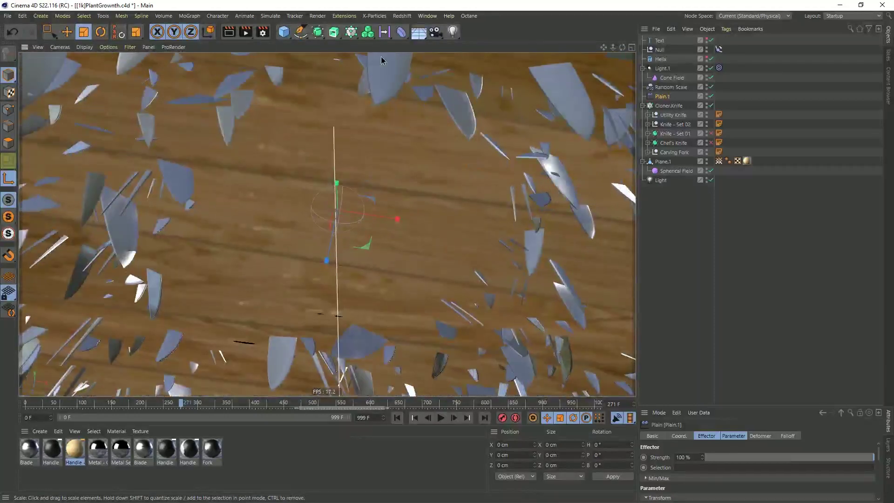
alt+right_drag(383, 60, 334, 84)
alt+middle_drag(381, 139, 364, 203)
alt+middle_drag(346, 160, 347, 242)
alt+right_drag(363, 210, 594, 196)
click(441, 418)
click(441, 417)
Inspect the knife handles at close range above the plane, playing the animation a little further.
alt+drag(399, 205, 405, 268)
alt+right_drag(404, 268, 296, 275)
alt+drag(296, 275, 362, 195)
alt+right_drag(331, 232, 372, 240)
alt+middle_drag(373, 241, 367, 190)
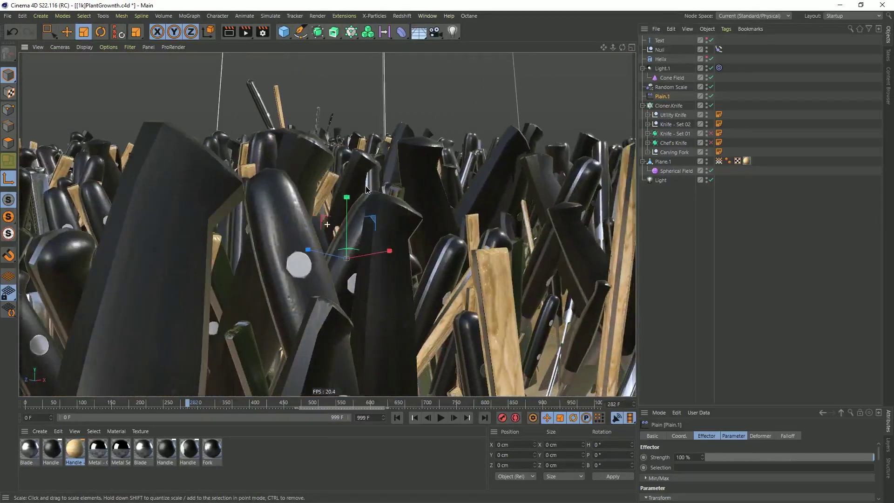
click(440, 418)
alt+drag(368, 193, 366, 201)
alt+drag(372, 163, 305, 216)
alt+middle_drag(367, 141, 331, 236)
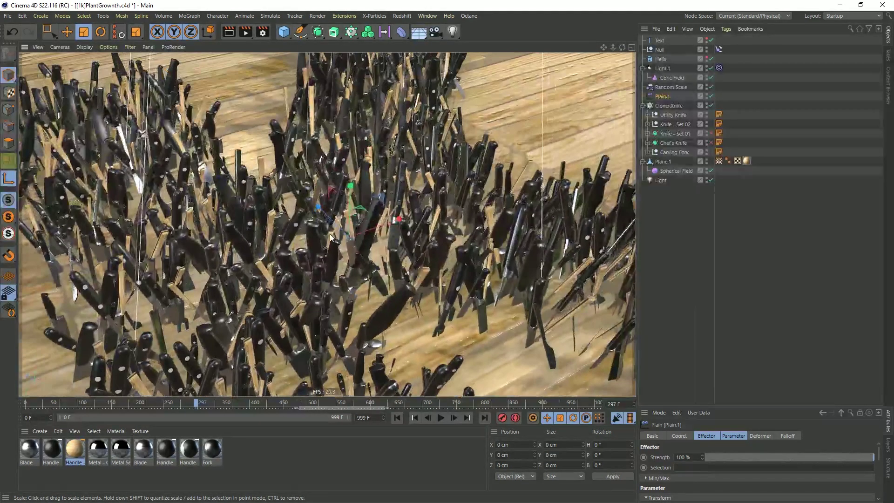